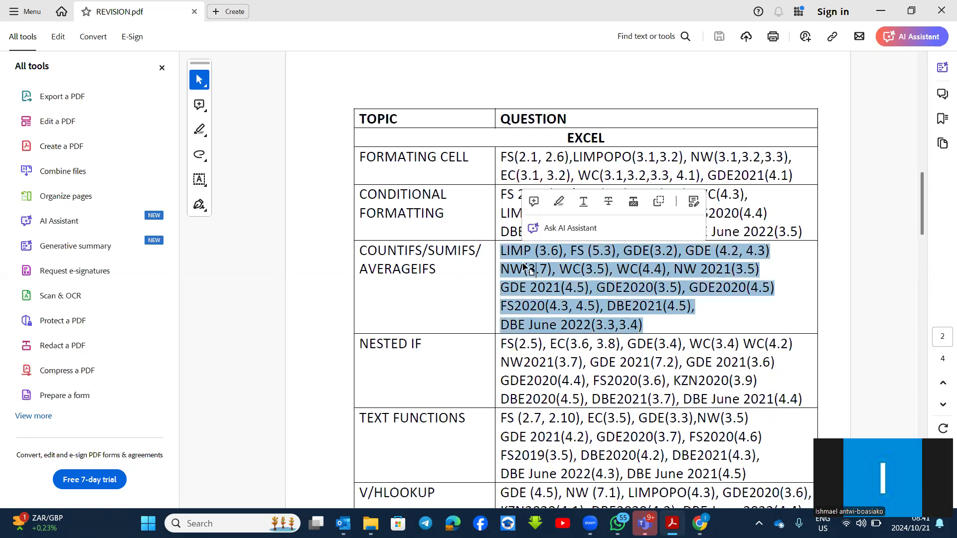
# Highlight the COUNTIFS/SUMIFS/AVERAGEIFS question references in the REVISION.pdf table in orange.
pyautogui.click(559, 201)
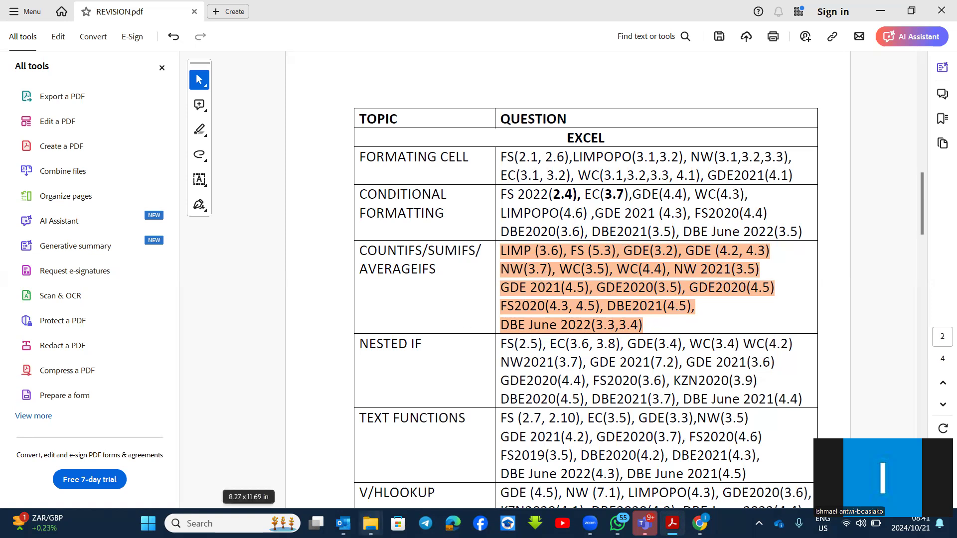
# Navigate from the North West 2022 folder to Limpopo 2022's TrialExamCATP1_2022 folder.
pyautogui.moveTo(371, 522)
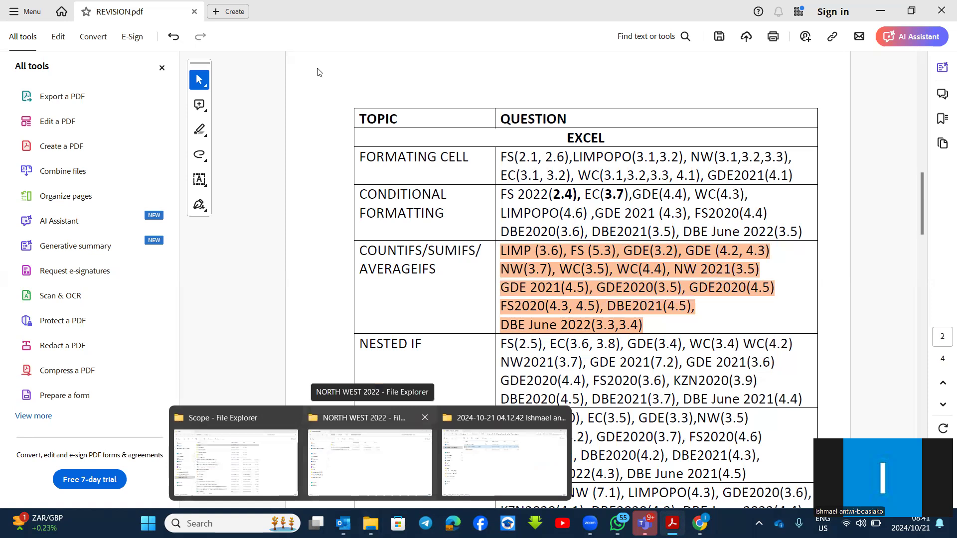
pyautogui.click(325, 472)
pyautogui.click(300, 43)
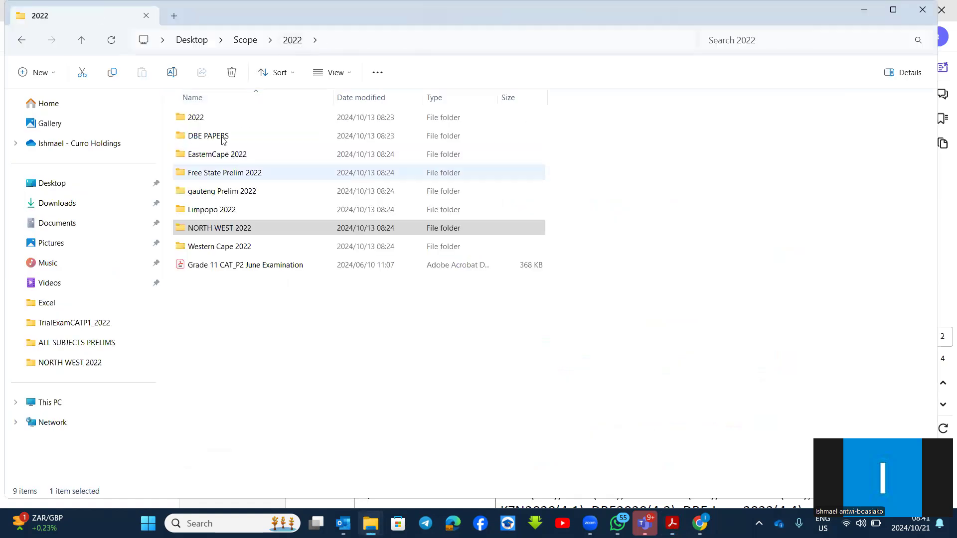
pyautogui.doubleClick(224, 122)
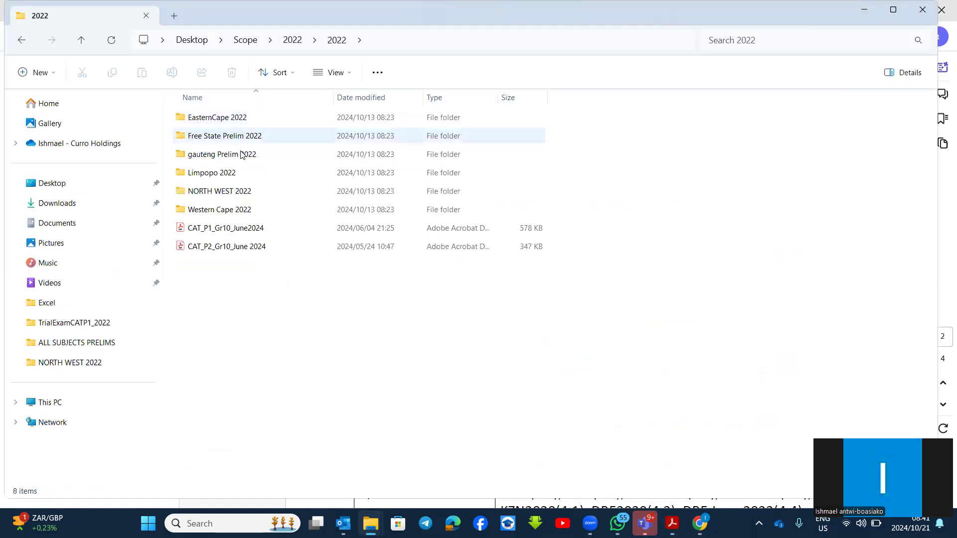
pyautogui.doubleClick(232, 175)
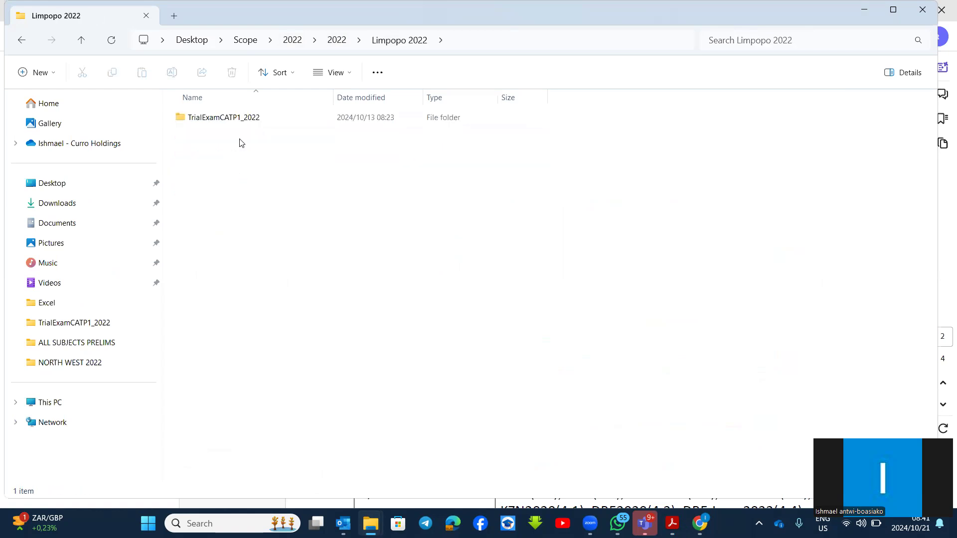
pyautogui.doubleClick(241, 122)
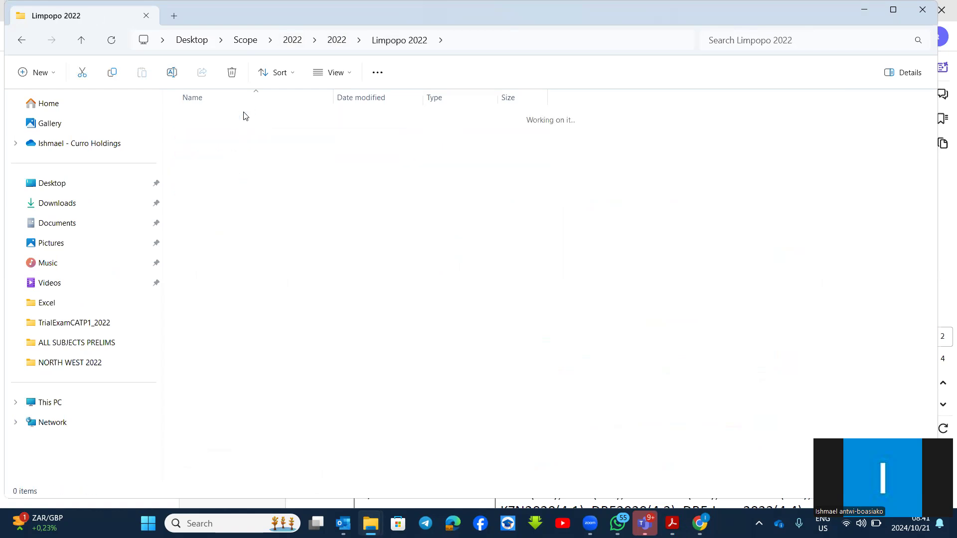
# Open the Gr12CATP1_2022 paper, then the 3Stats workbook from CATP1_ExamData_2022 with editing enabled.
pyautogui.doubleClick(231, 173)
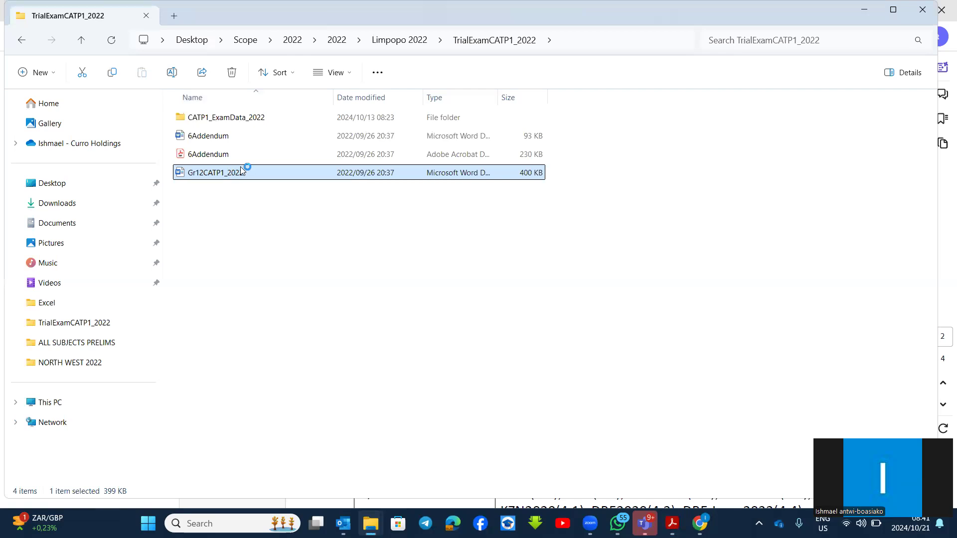
pyautogui.doubleClick(265, 120)
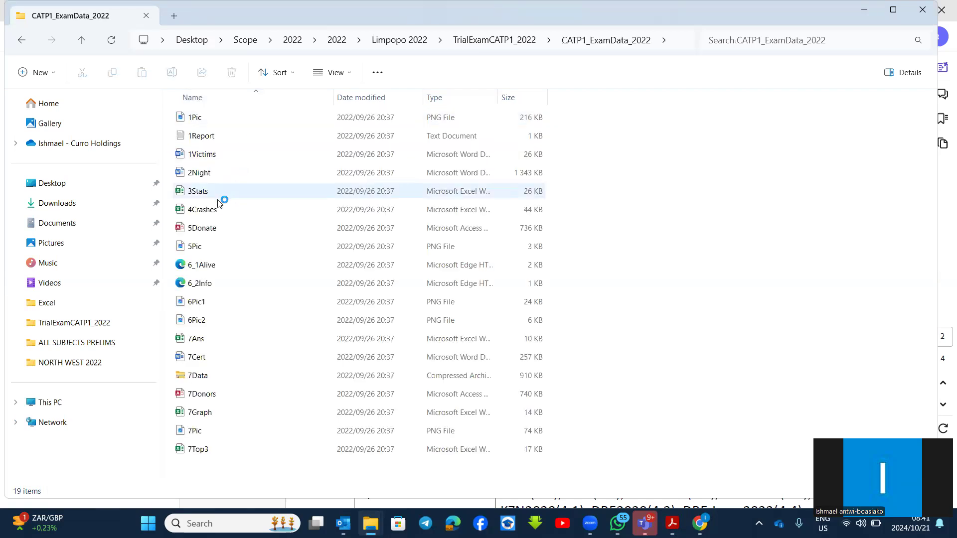
pyautogui.click(218, 196)
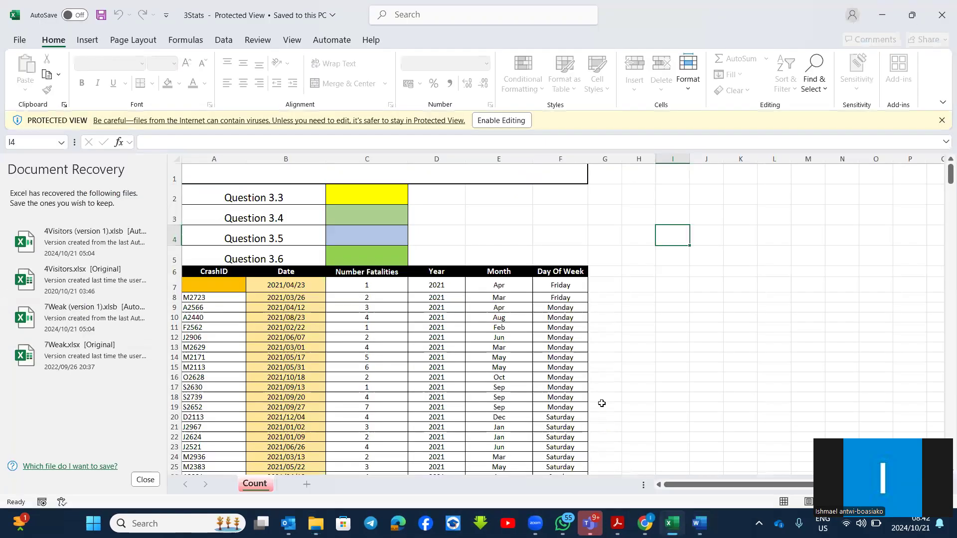
pyautogui.click(505, 121)
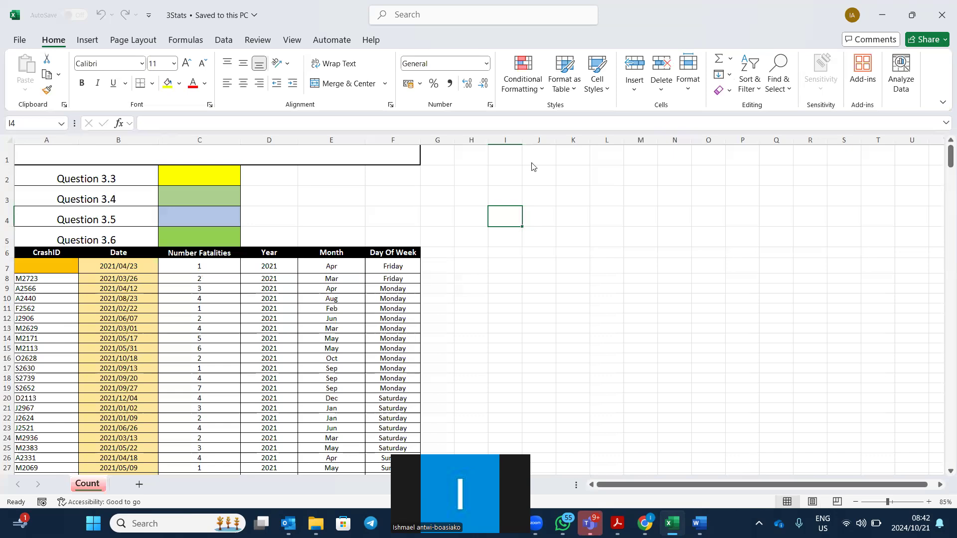
# Switch from Excel to the Gr12CATP1_2022 question paper in Word.
pyautogui.hotkey('alt', 'Tab')
# Scroll the Word paper to page 7, Question 3's 3Stats tasks, focusing on item 3.6.
pyautogui.scroll(-10, 635, 372)
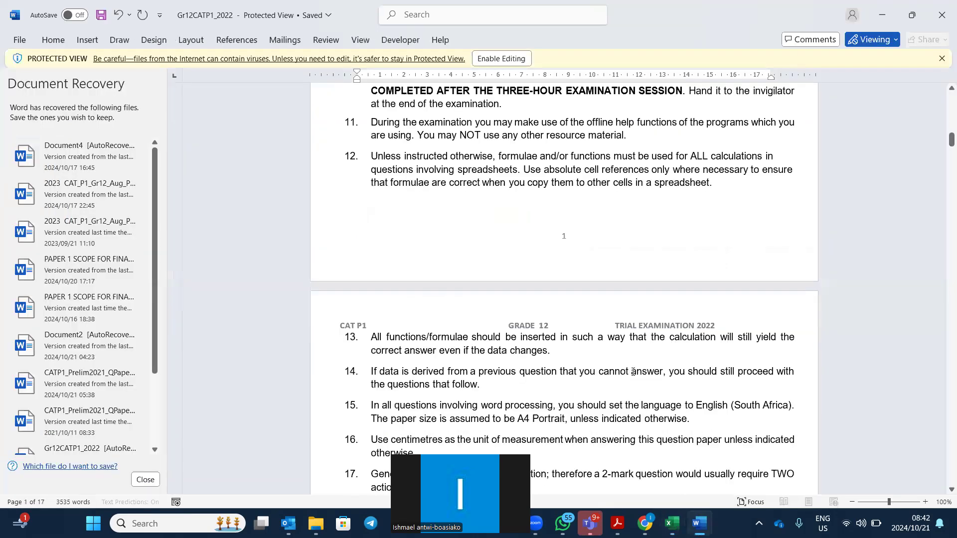
pyautogui.scroll(-15, 635, 371)
pyautogui.scroll(-10, 634, 371)
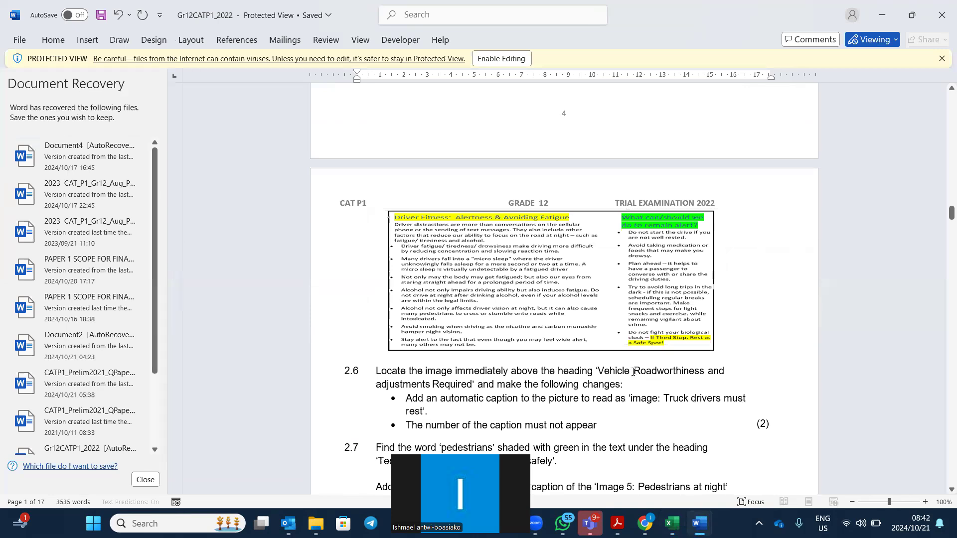
pyautogui.scroll(-10, 633, 371)
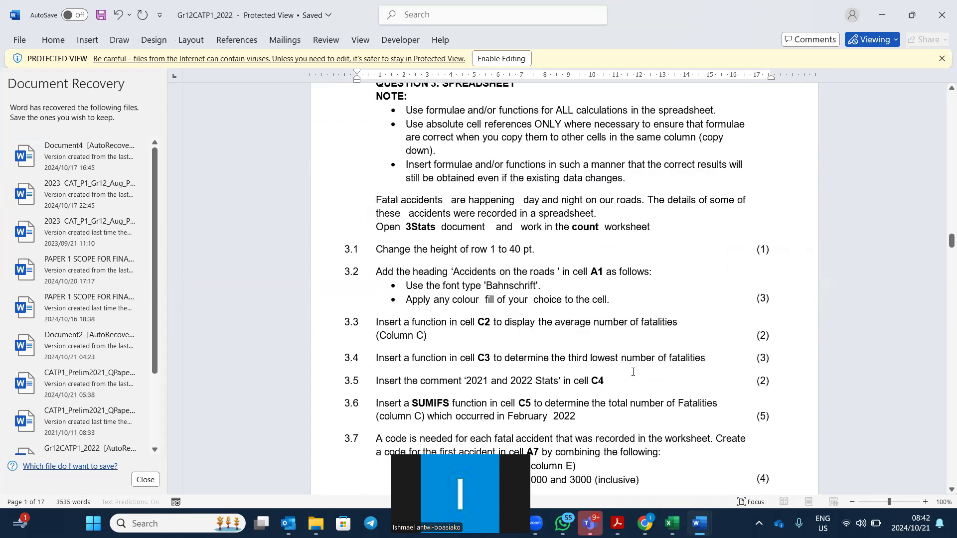
pyautogui.scroll(-3, 633, 371)
pyautogui.scroll(-2, 424, 249)
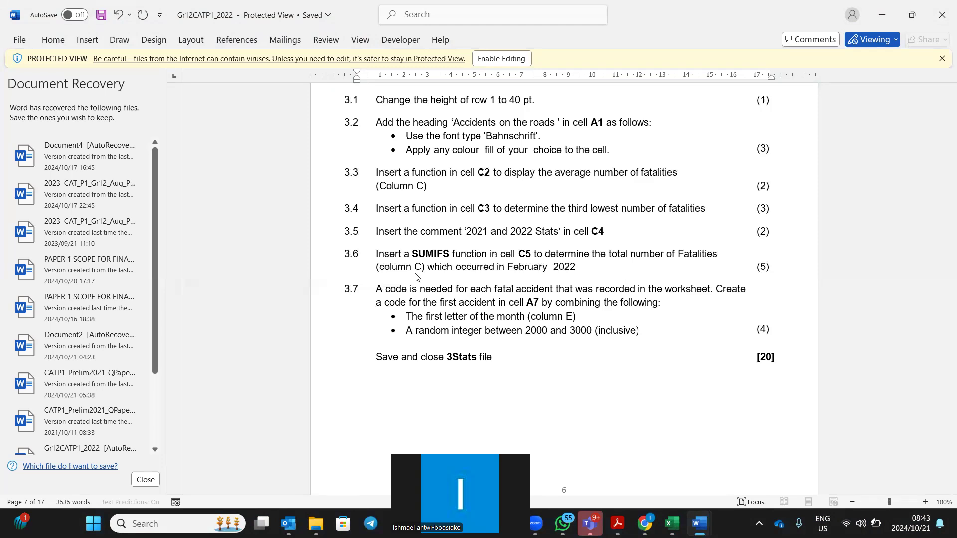
pyautogui.click(609, 255)
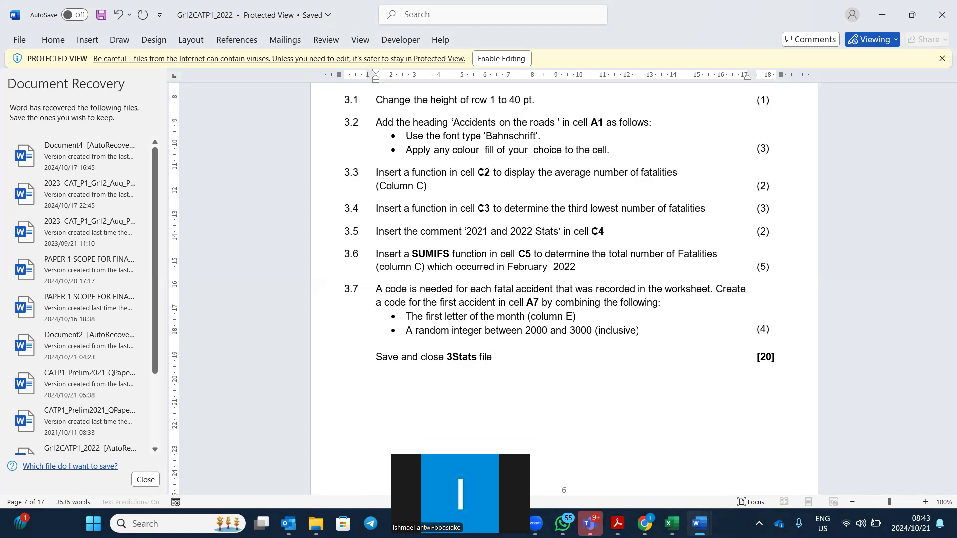
# Return to the 3Stats workbook, select cell C5 and zoom out the Count sheet.
pyautogui.click(672, 524)
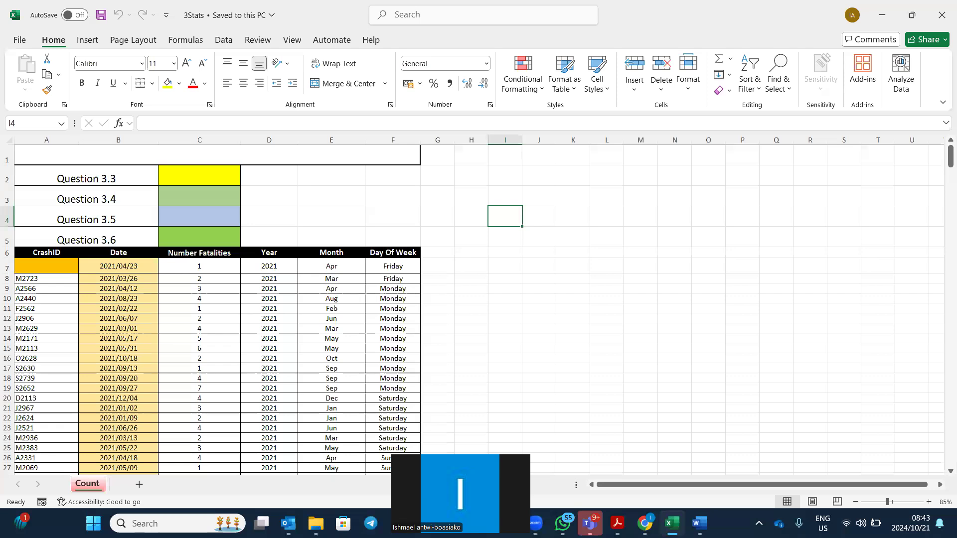
pyautogui.click(201, 237)
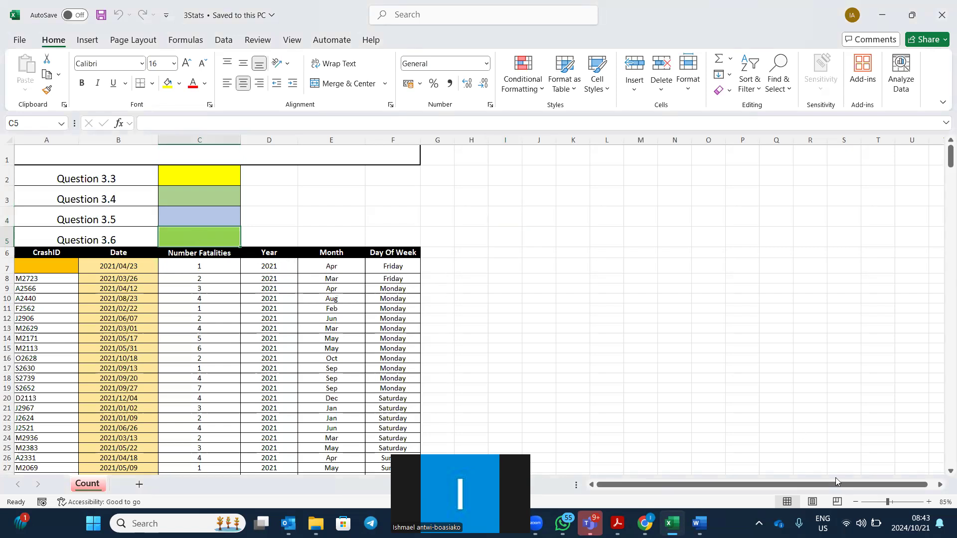
pyautogui.keyDown('ctrl'); pyautogui.scroll(-2, 874, 491); pyautogui.keyUp('ctrl')
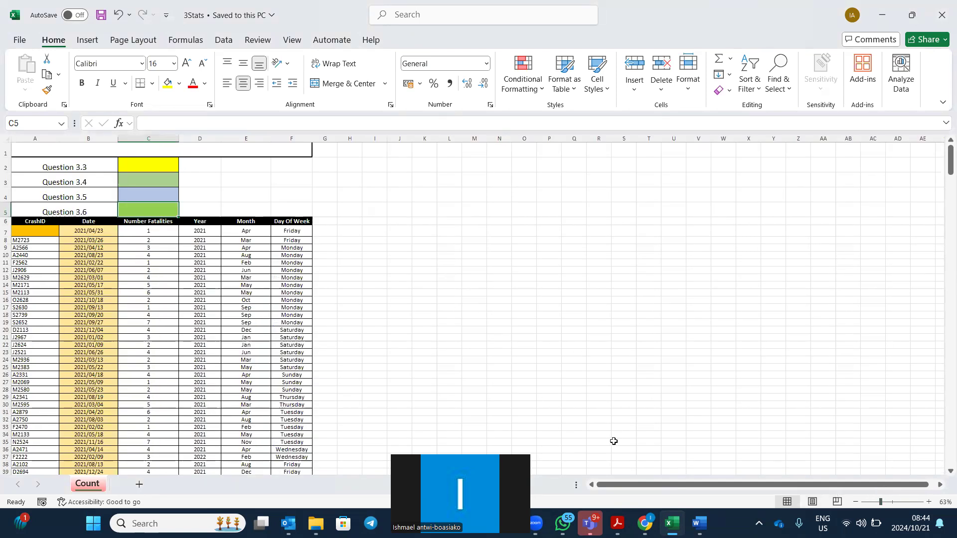
pyautogui.moveTo(601, 485); pyautogui.dragTo(473, 418)
# Select the crash records A7:F39 and increase their font size twice.
pyautogui.click(234, 286)
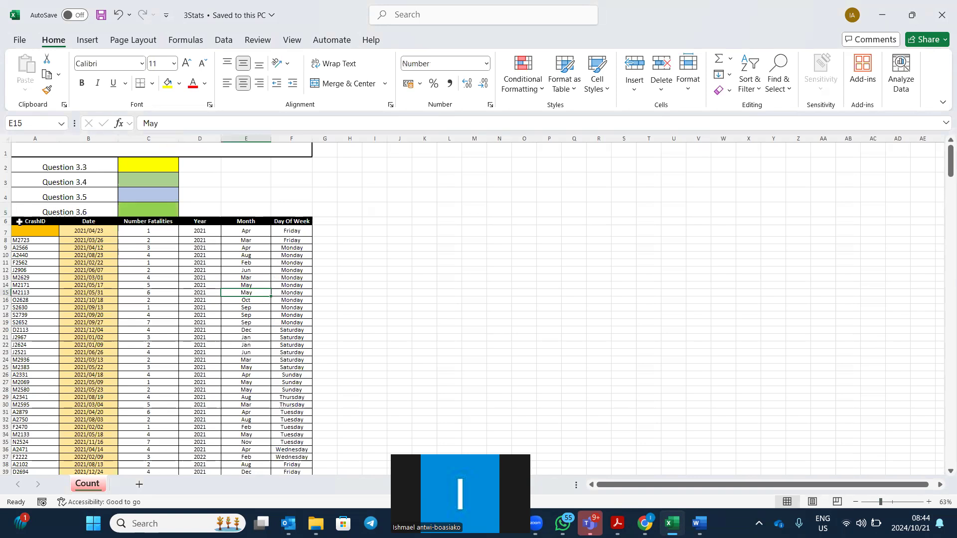
pyautogui.moveTo(19, 234); pyautogui.dragTo(247, 307)
pyautogui.moveTo(291, 368); pyautogui.dragTo(307, 469)
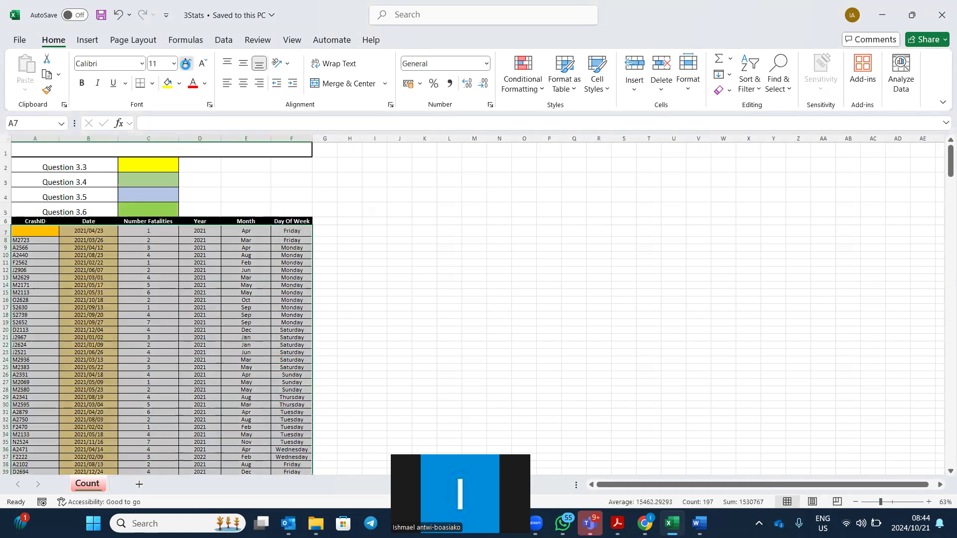
pyautogui.click(186, 66)
pyautogui.click(185, 66)
pyautogui.click(433, 263)
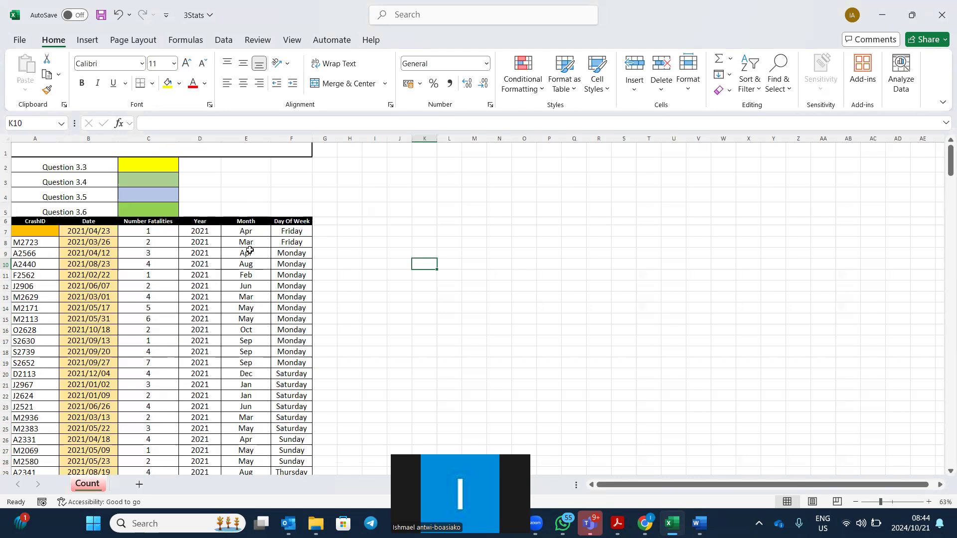
# Fill the Year column D yellow and the Month column E red.
pyautogui.click(200, 139)
pyautogui.click(168, 83)
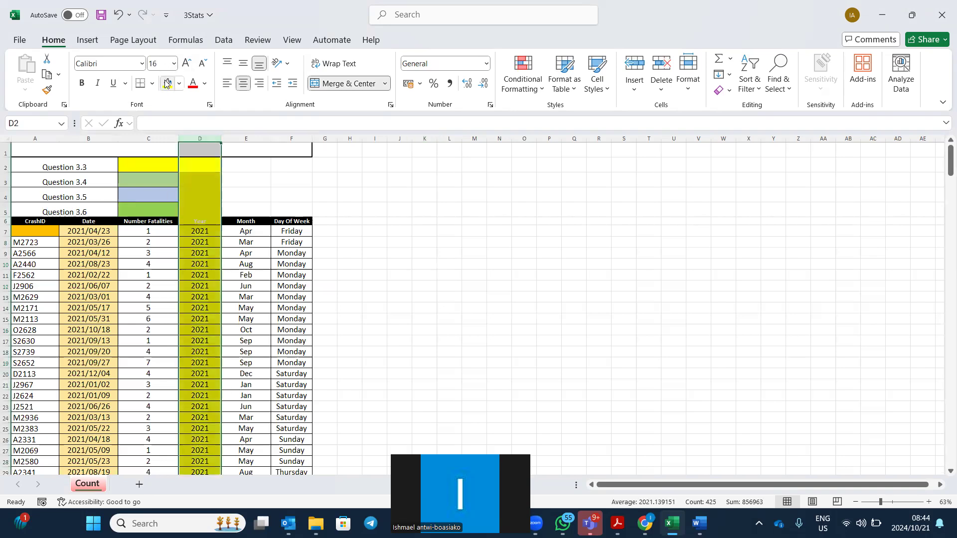
pyautogui.click(249, 138)
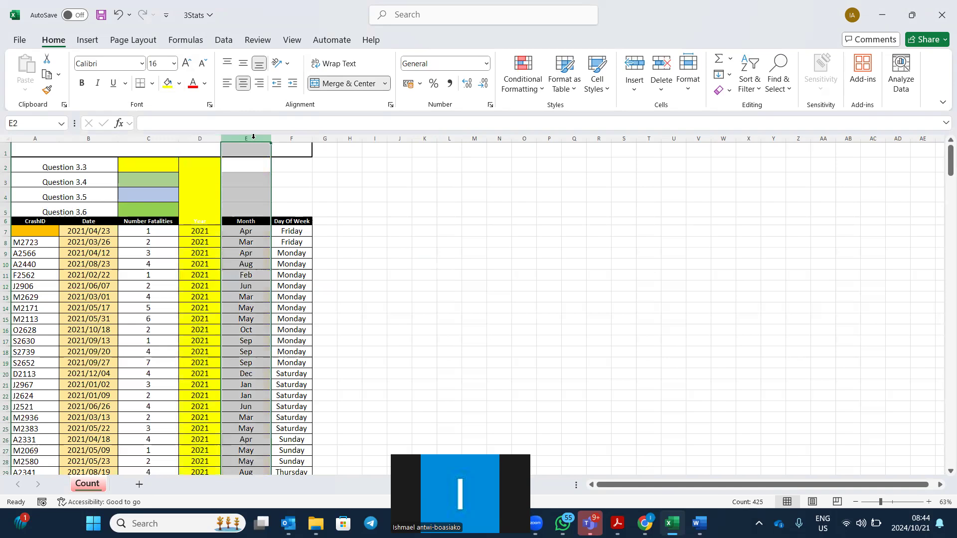
pyautogui.click(179, 83)
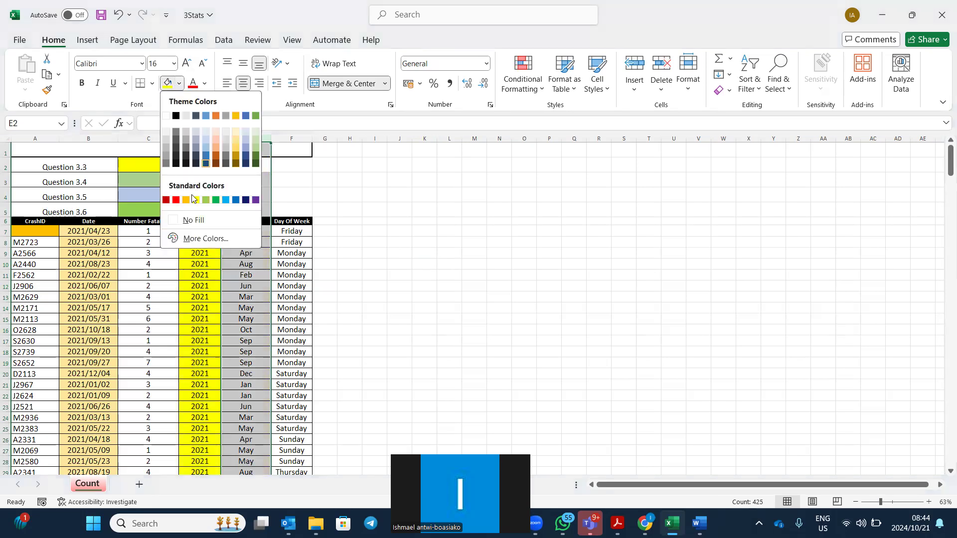
pyautogui.click(176, 200)
pyautogui.click(548, 286)
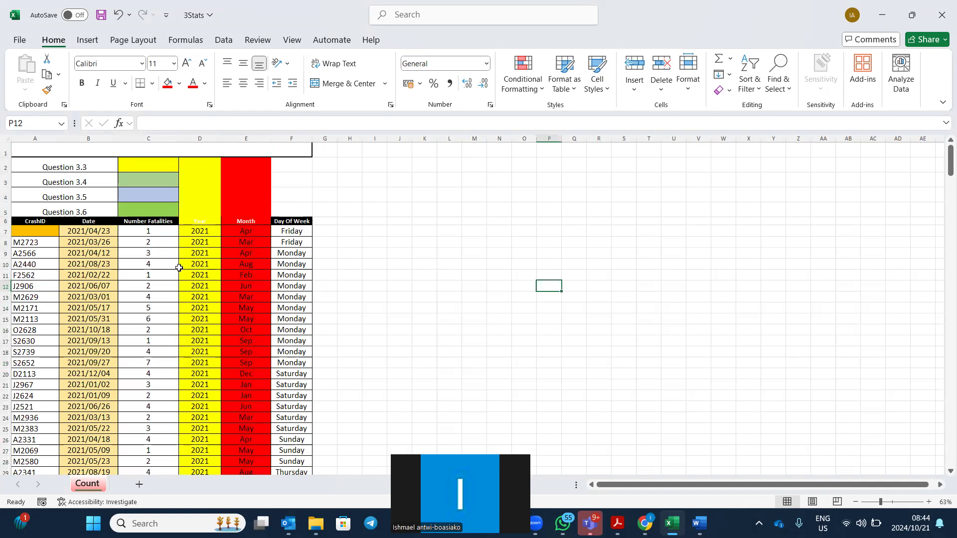
# Fill the Number Fatalities cells C6:C25 blue-grey.
pyautogui.moveTo(156, 224); pyautogui.dragTo(148, 426)
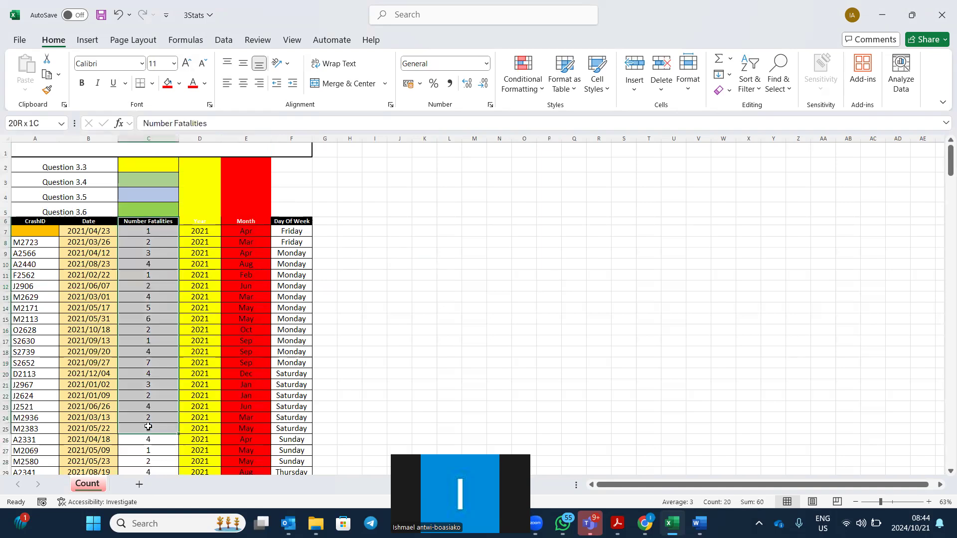
pyautogui.click(179, 84)
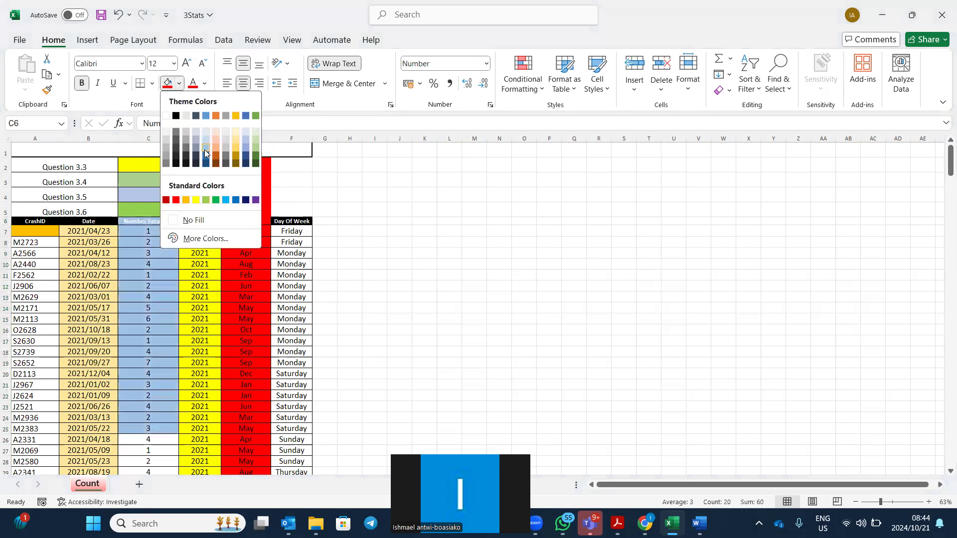
pyautogui.click(204, 149)
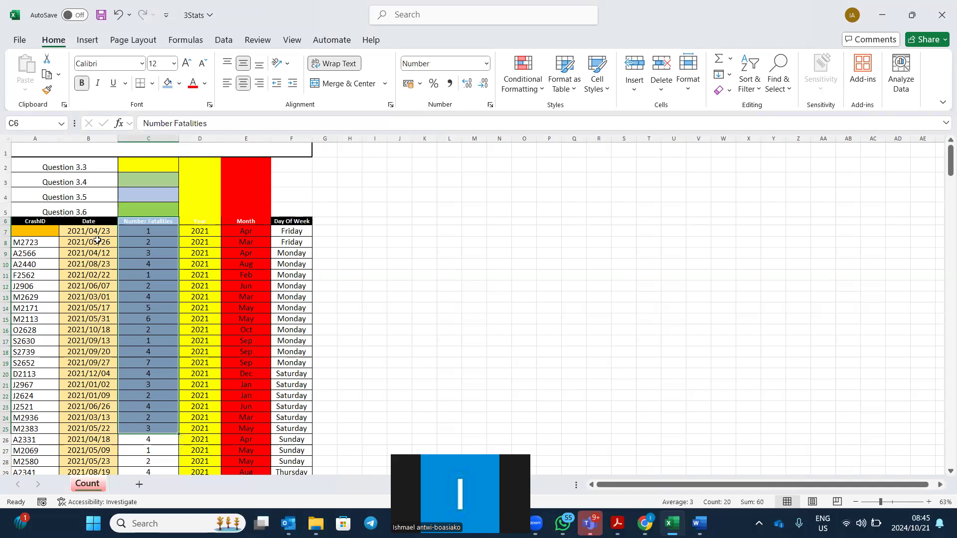
# Select cell C5 and enlarge its font size to 20.
pyautogui.click(136, 208)
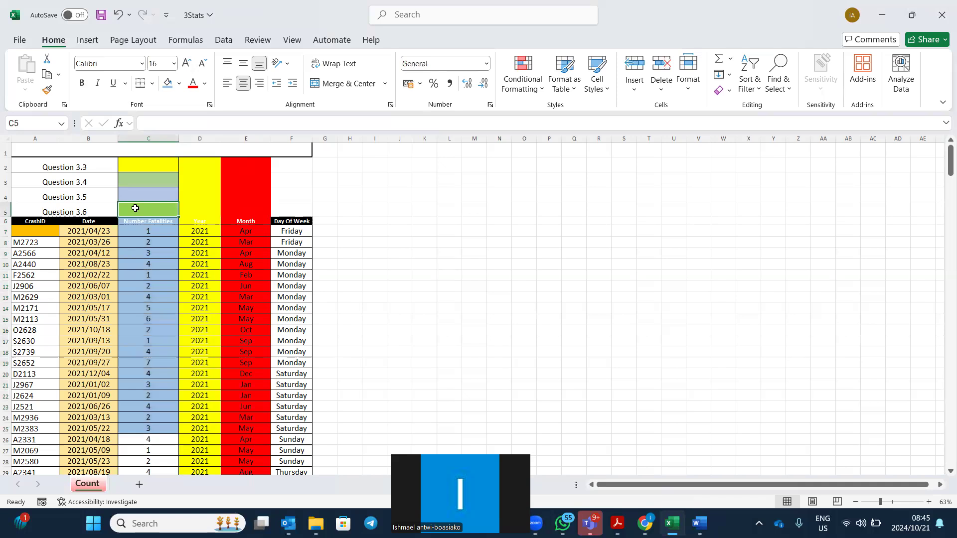
pyautogui.click(185, 64)
pyautogui.click(186, 64)
# Start a =SUMIFS() formula in C5 and bring up its Function Arguments dialog.
pyautogui.write('=')
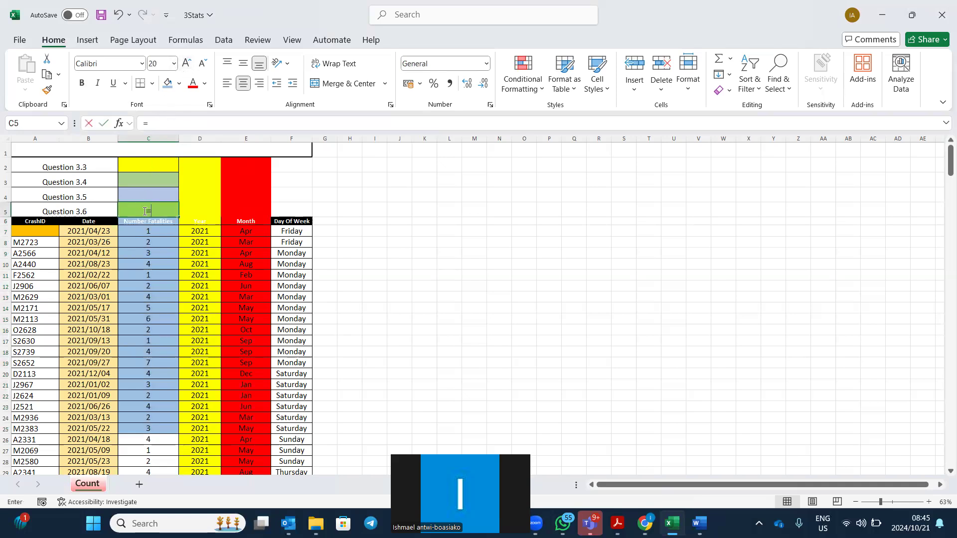
pyautogui.write('sum')
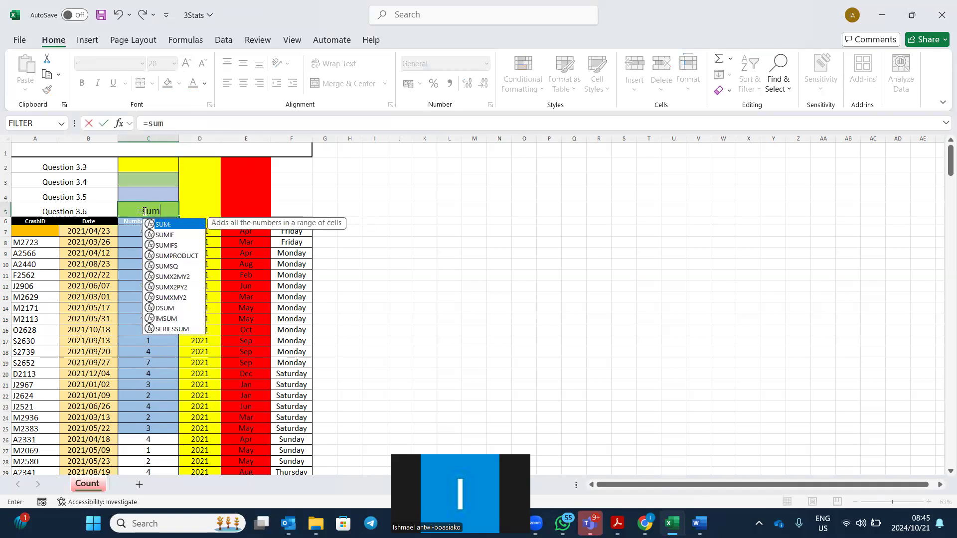
pyautogui.doubleClick(146, 244)
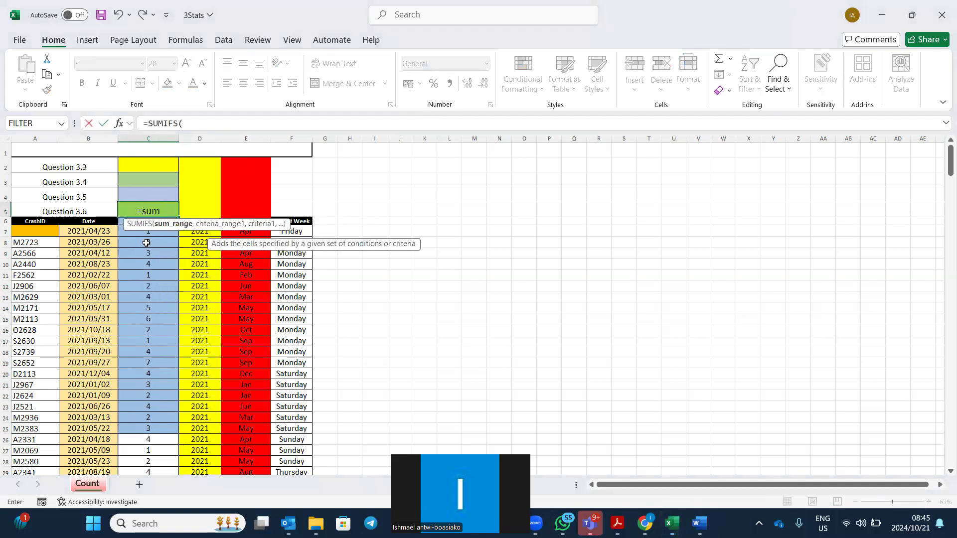
pyautogui.click(119, 123)
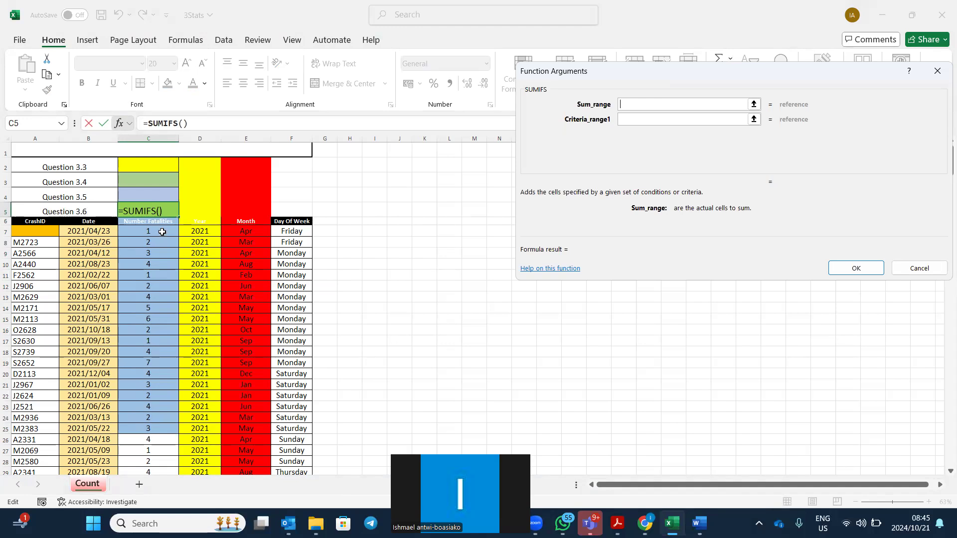
# Set the SUMIFS Sum_range to C7:C430 and Criteria_range1 to D7:D430.
pyautogui.moveTo(161, 231); pyautogui.dragTo(166, 432)
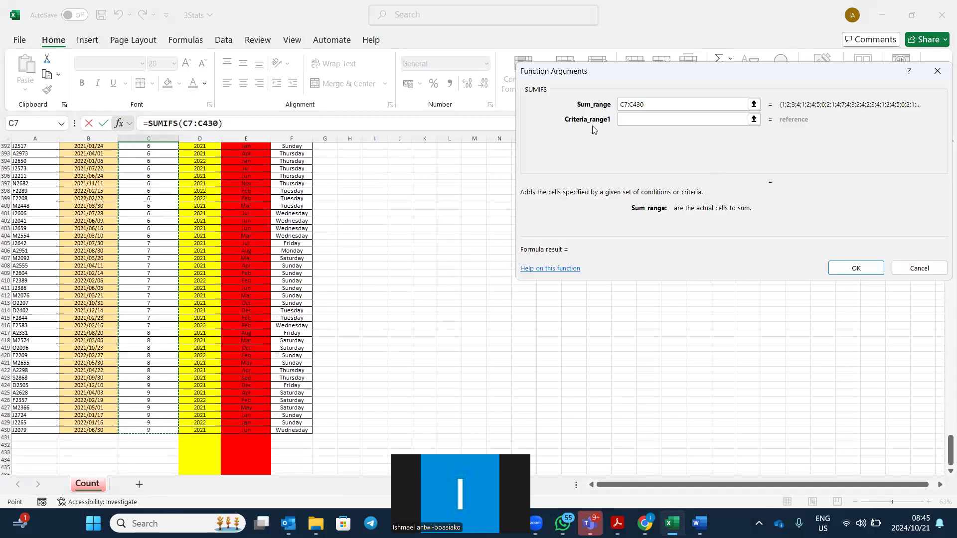
pyautogui.click(628, 119)
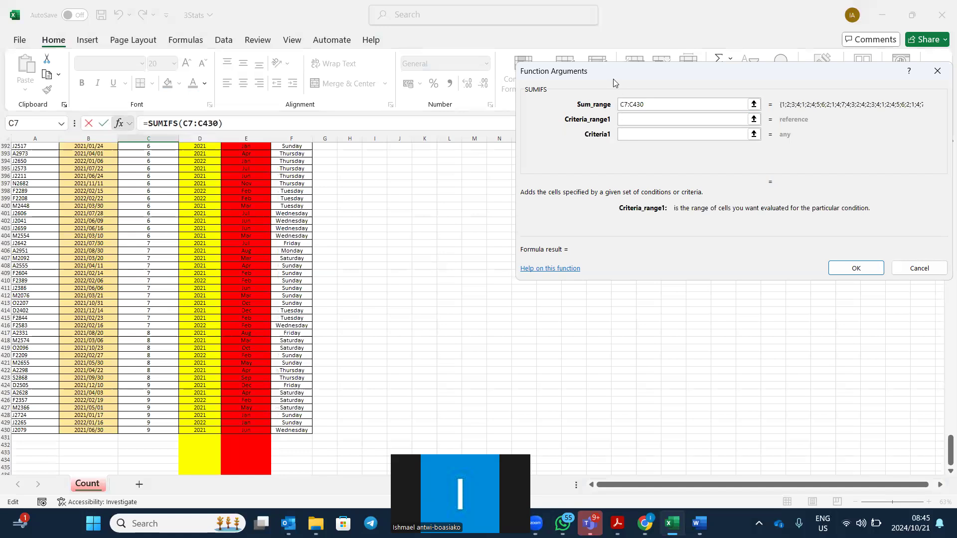
pyautogui.scroll(5, 245, 236)
pyautogui.scroll(20, 246, 237)
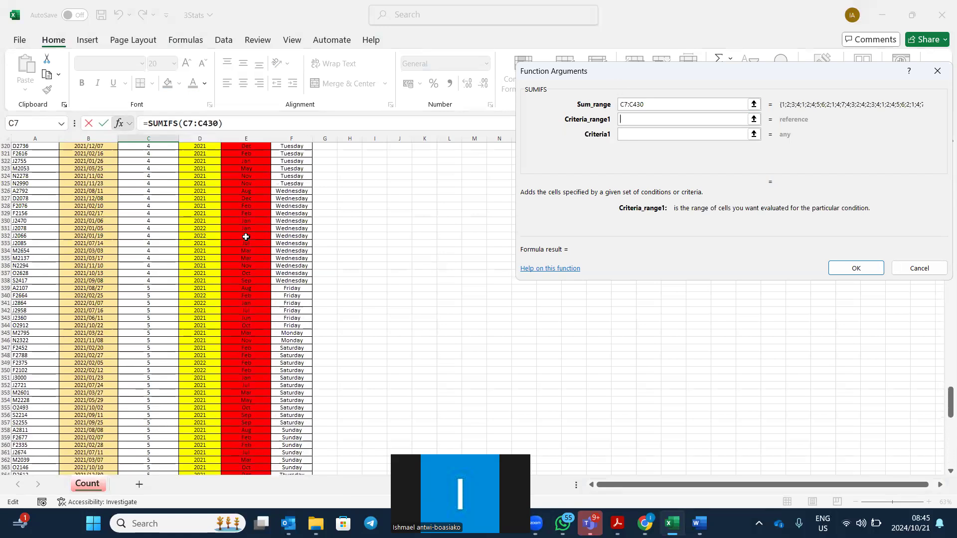
pyautogui.scroll(20, 246, 238)
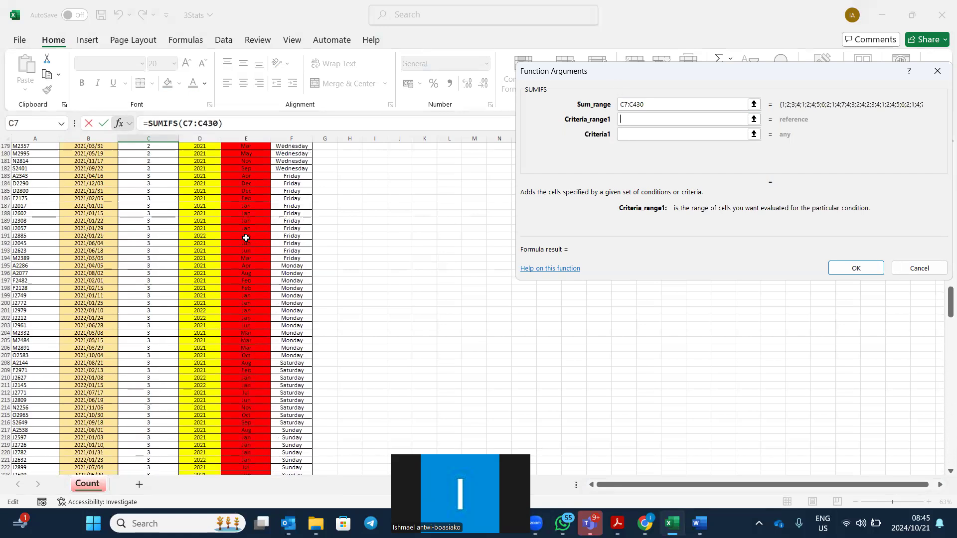
pyautogui.scroll(20, 246, 238)
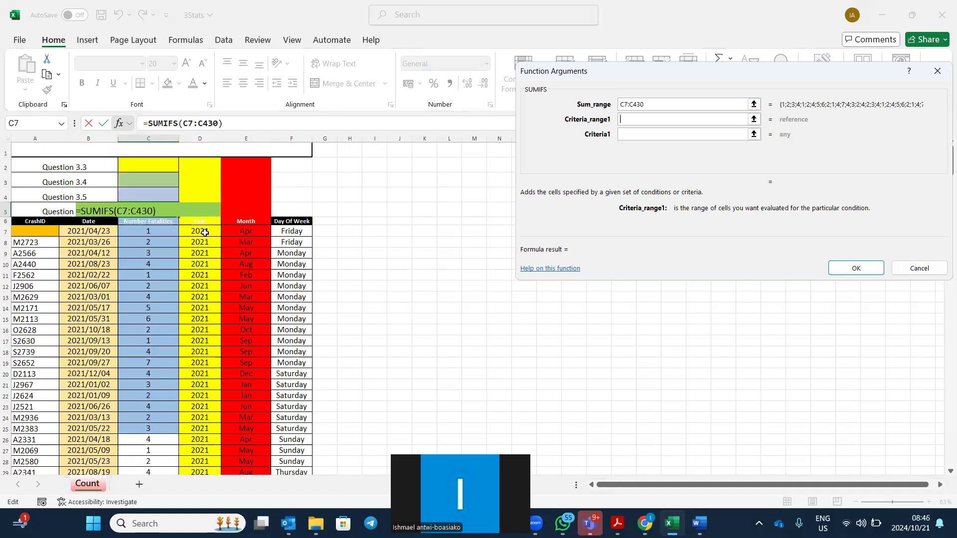
pyautogui.moveTo(205, 233); pyautogui.dragTo(208, 468)
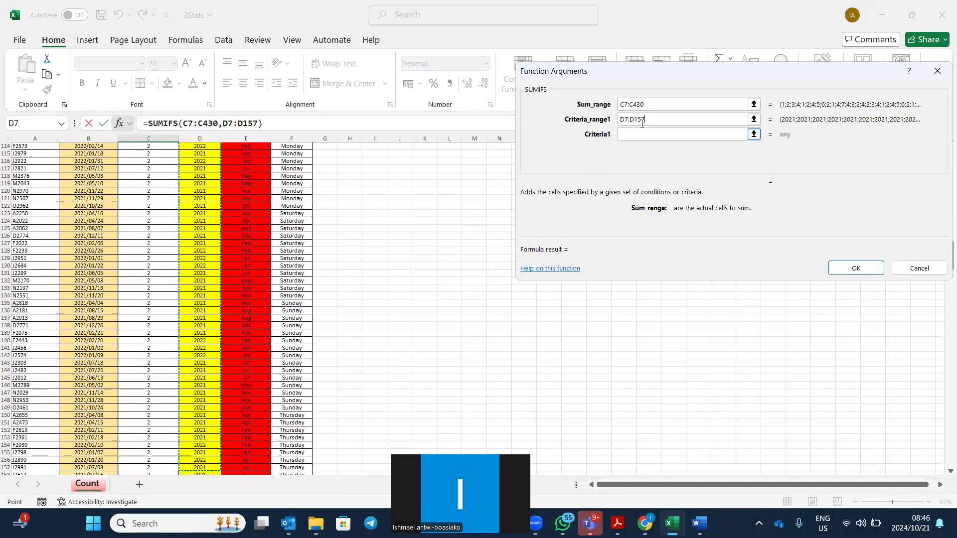
pyautogui.click(633, 106)
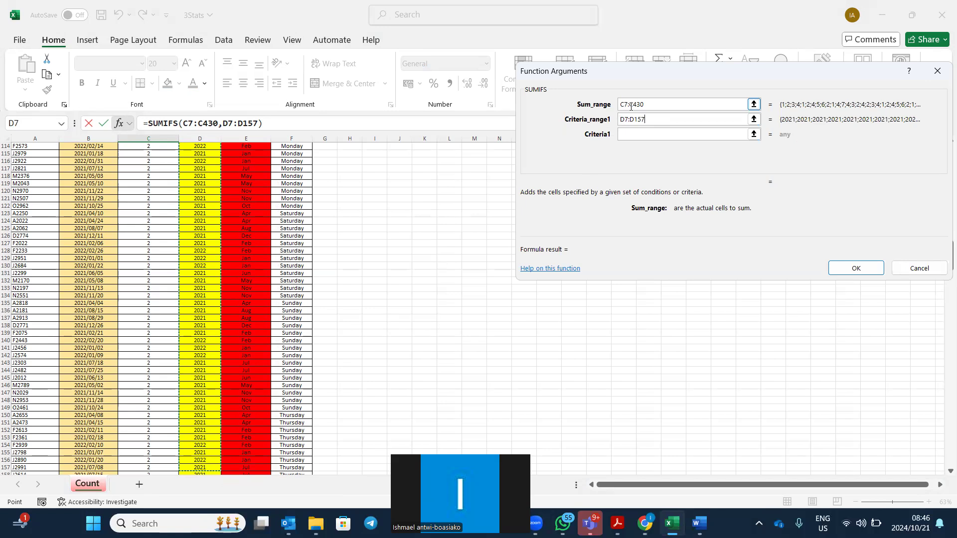
pyautogui.click(649, 116)
pyautogui.press('BackSpace')
pyautogui.press('BackSpace')
pyautogui.press('BackSpace')
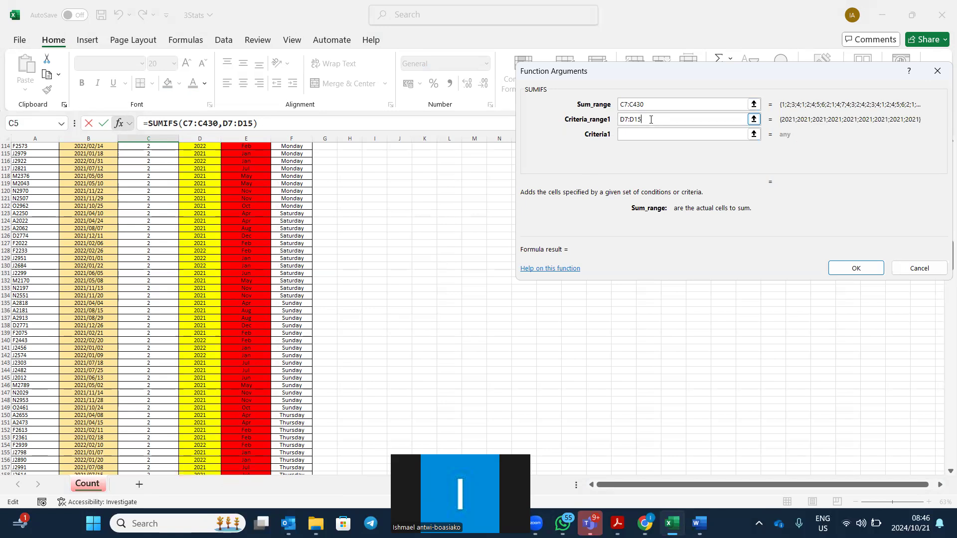
pyautogui.write('430')
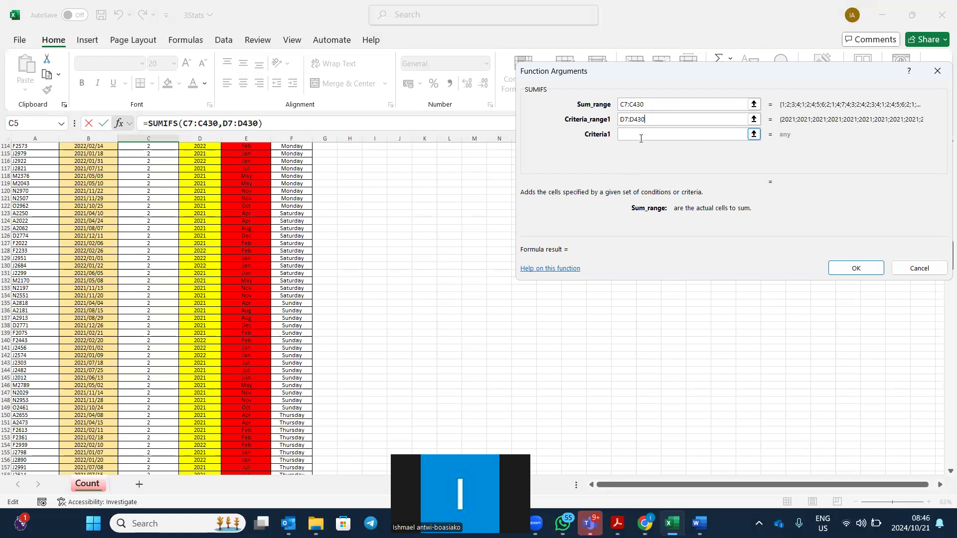
# Set Criteria1 2022, Criteria_range2 E7:E430 and Criteria2 "f*", then confirm, giving 105.
pyautogui.click(641, 139)
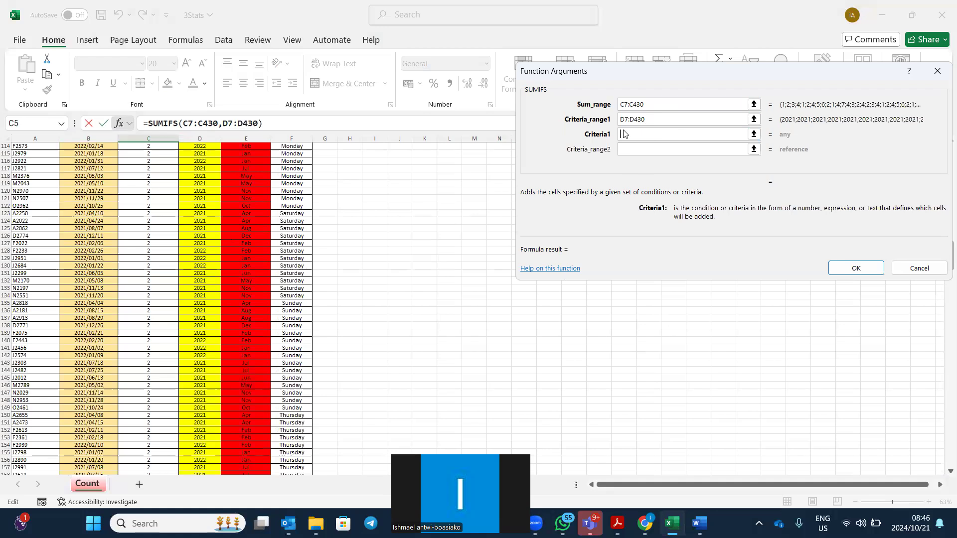
pyautogui.write('2022')
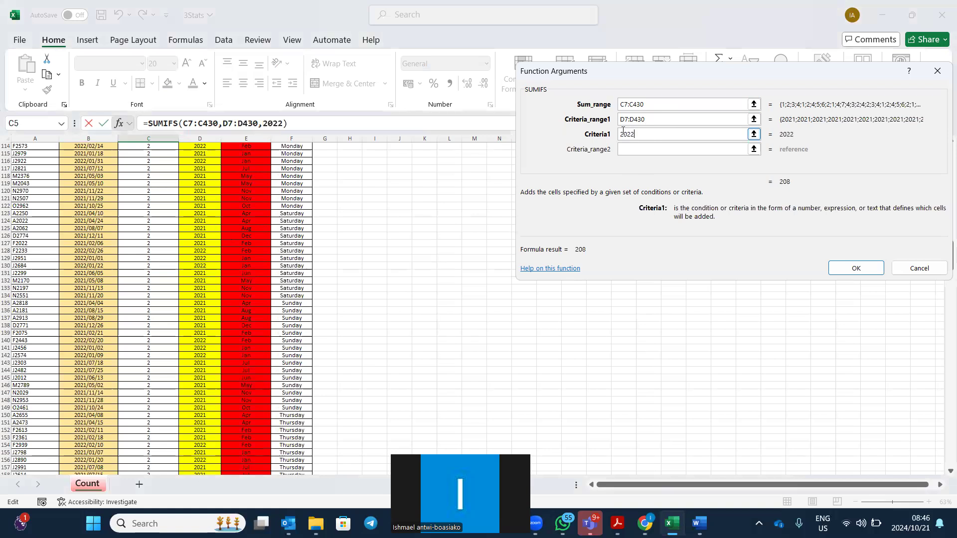
pyautogui.press('Tab')
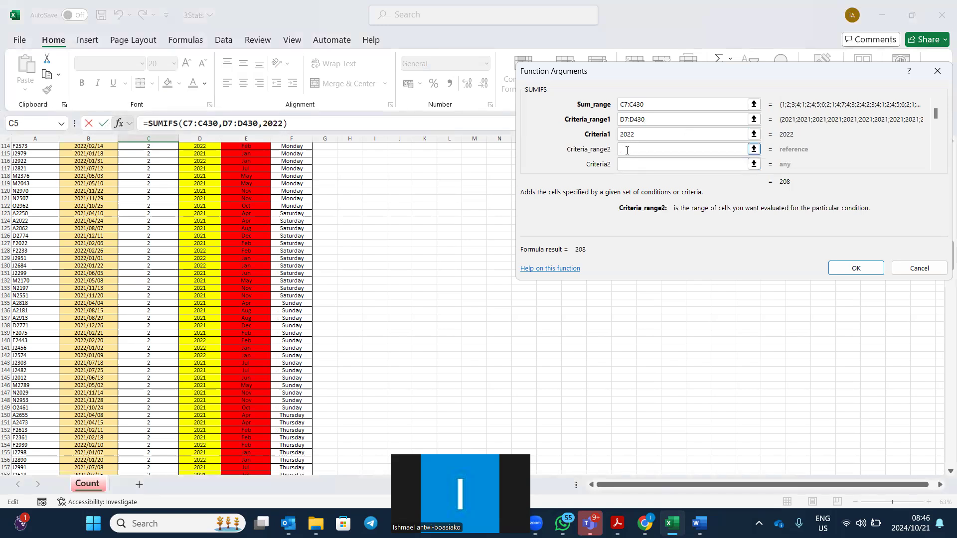
pyautogui.scroll(17, 218, 243)
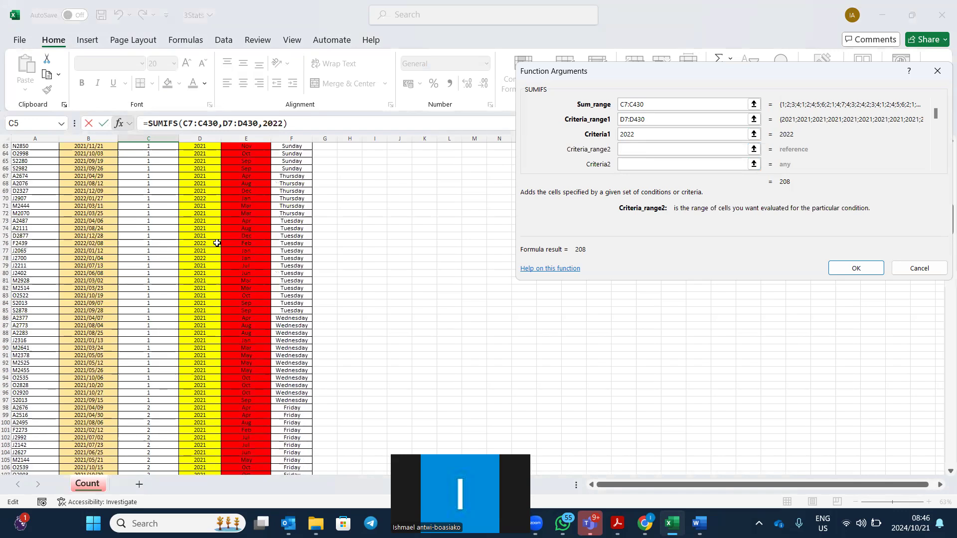
pyautogui.scroll(20, 224, 243)
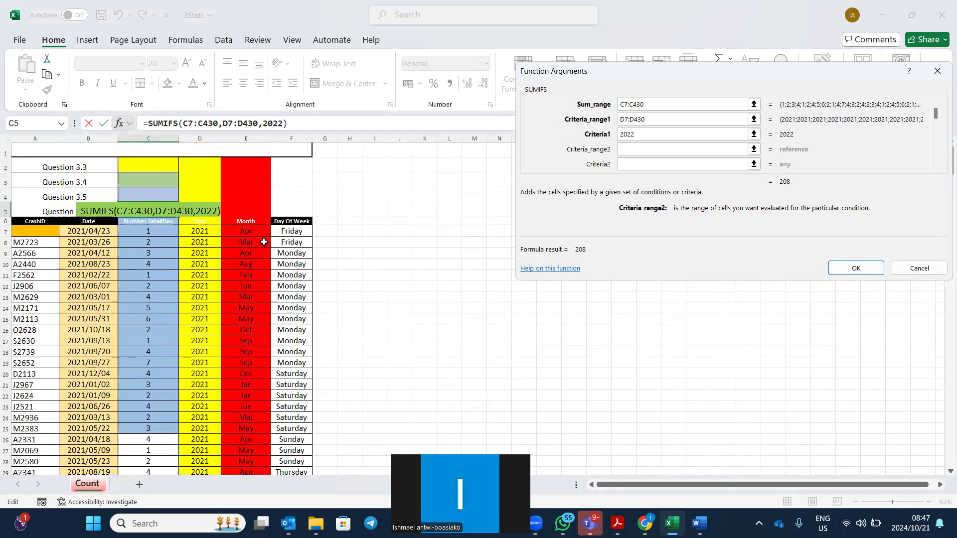
pyautogui.moveTo(255, 231); pyautogui.dragTo(253, 246)
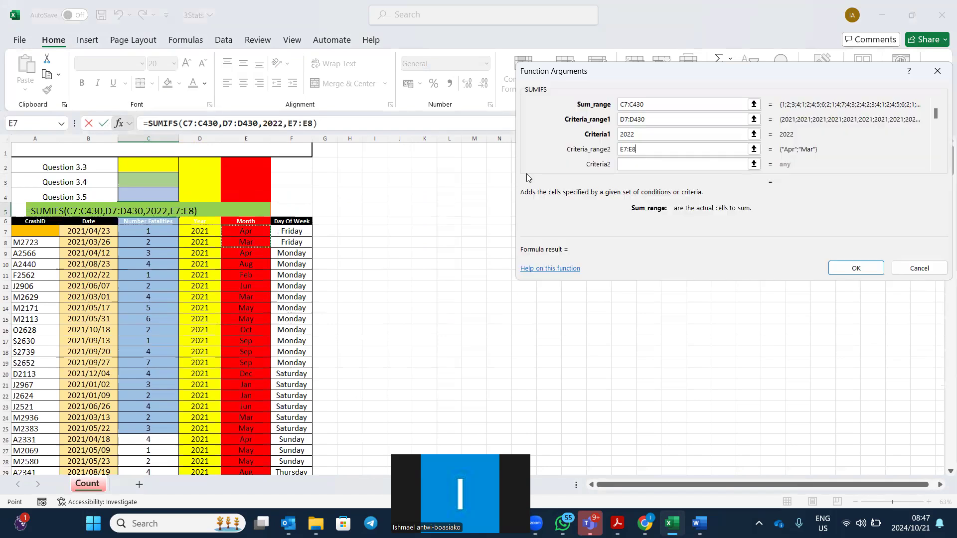
pyautogui.click(651, 148)
pyautogui.press('BackSpace')
pyautogui.write('430')
pyautogui.click(634, 165)
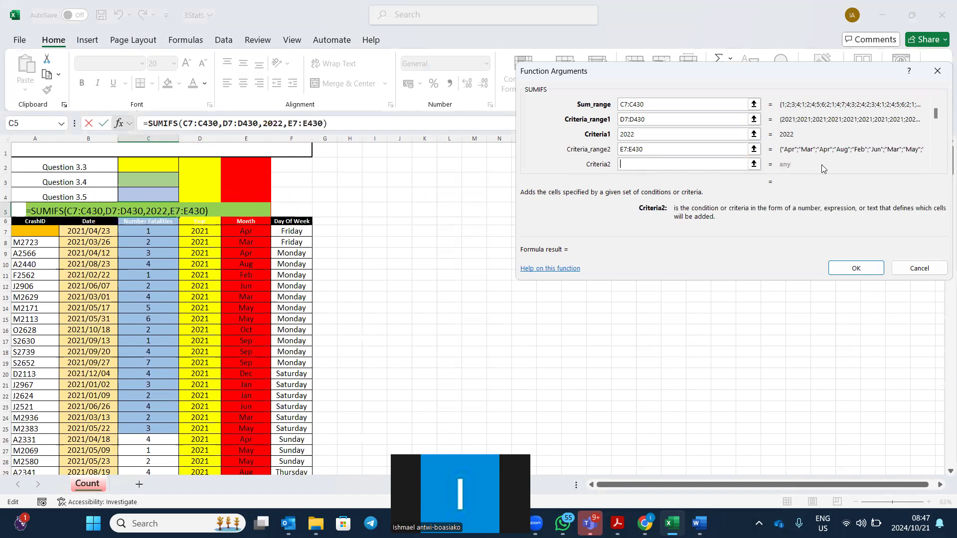
pyautogui.write('feb')
pyautogui.press('BackSpace')
pyautogui.press('BackSpace')
pyautogui.press('BackSpace')
pyautogui.write('f*')
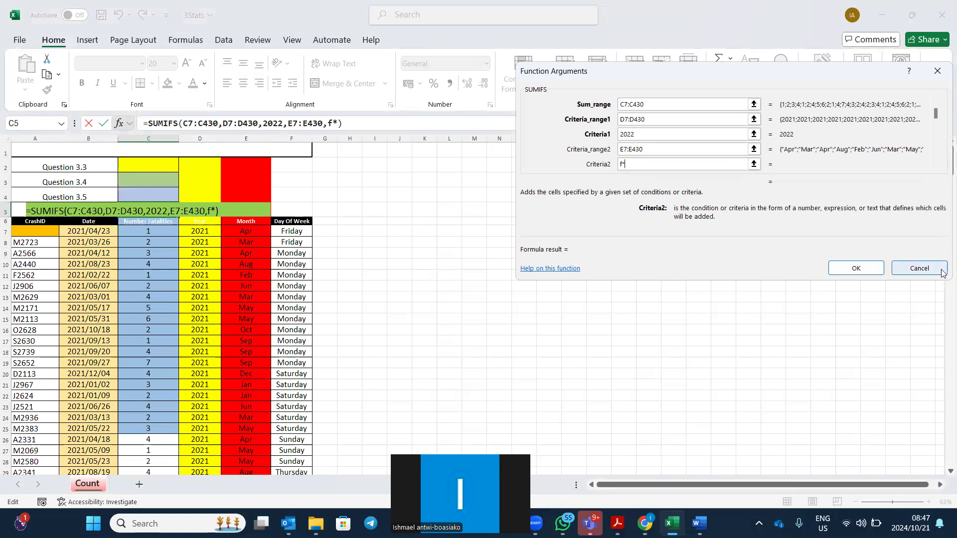
pyautogui.click(858, 268)
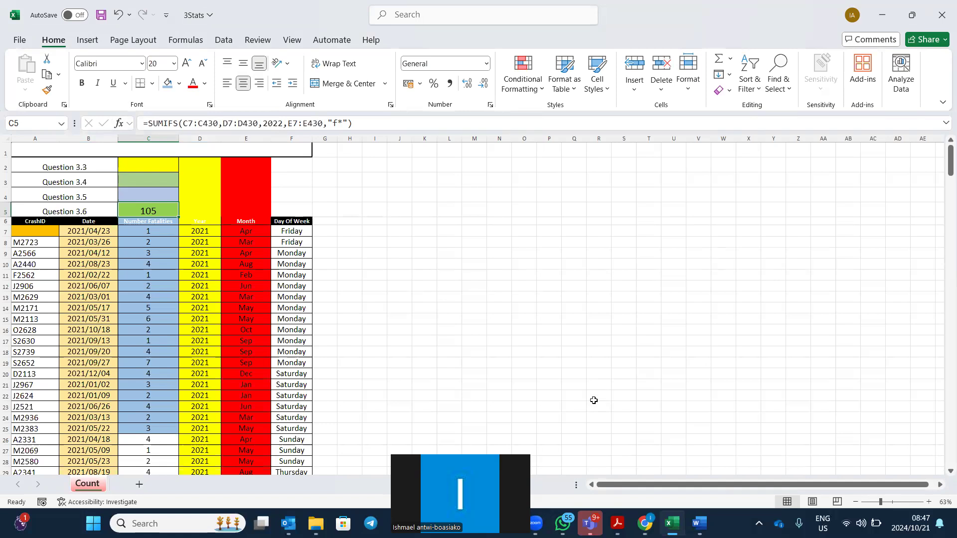
# Bring REVISION.pdf to the front, then the exam data folder window.
pyautogui.moveTo(618, 523)
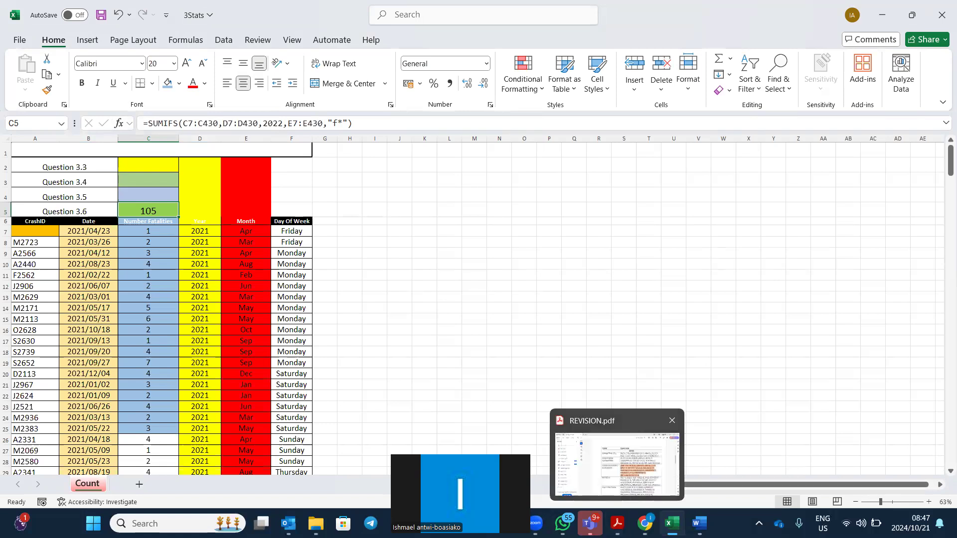
pyautogui.click(617, 465)
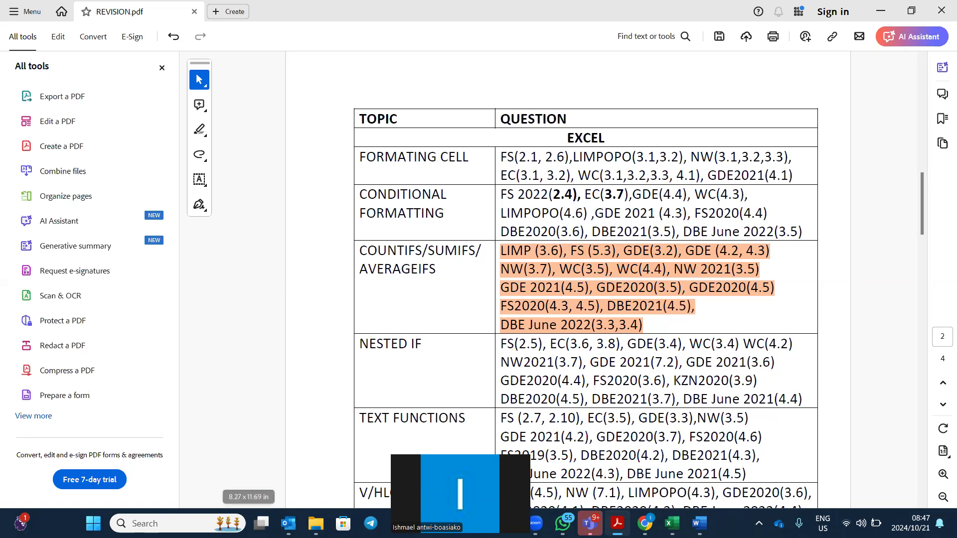
pyautogui.moveTo(316, 523)
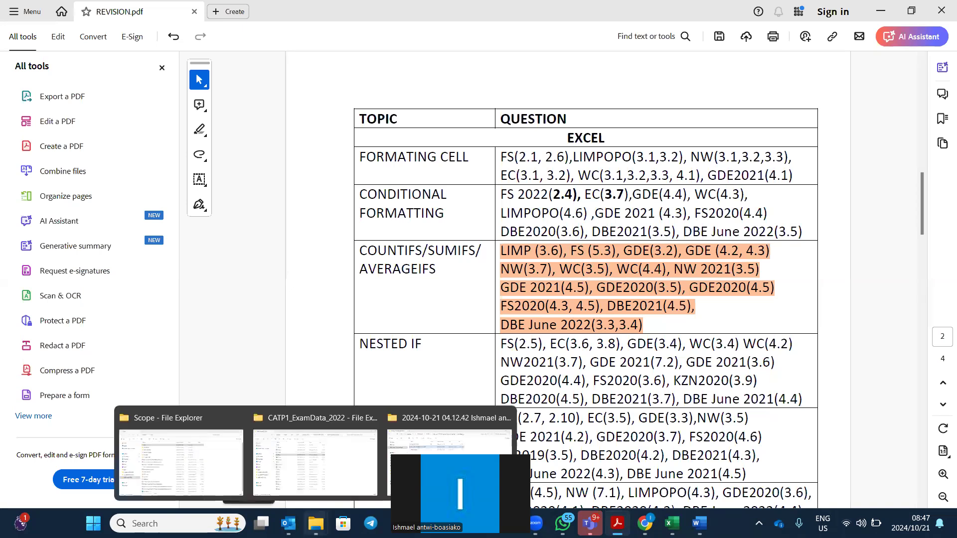
pyautogui.click(296, 469)
# In Free State Prelim 2022 > P1 Practical, open the CAT P1 PREP SEPT 2022 QP ENG paper and SEPT 2022_DATA folder.
pyautogui.click(339, 43)
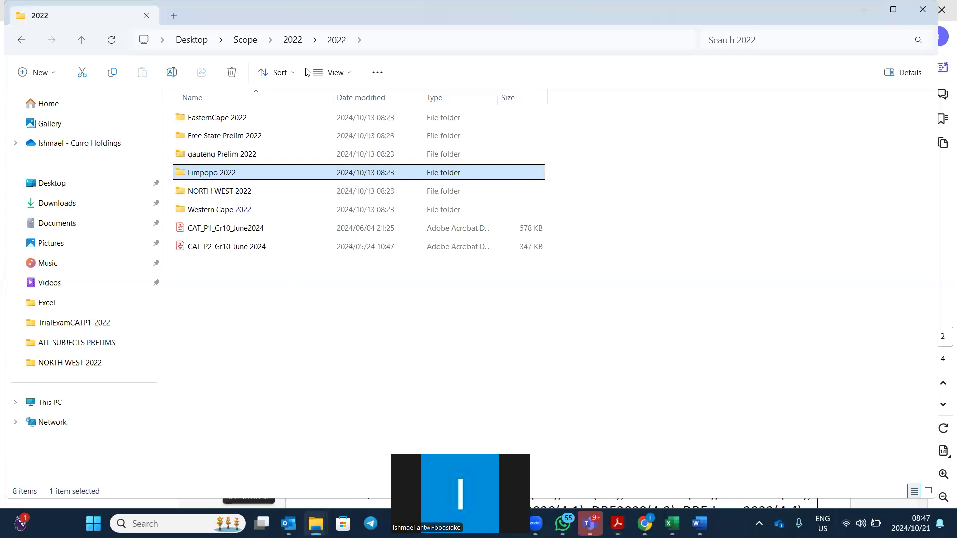
pyautogui.doubleClick(227, 137)
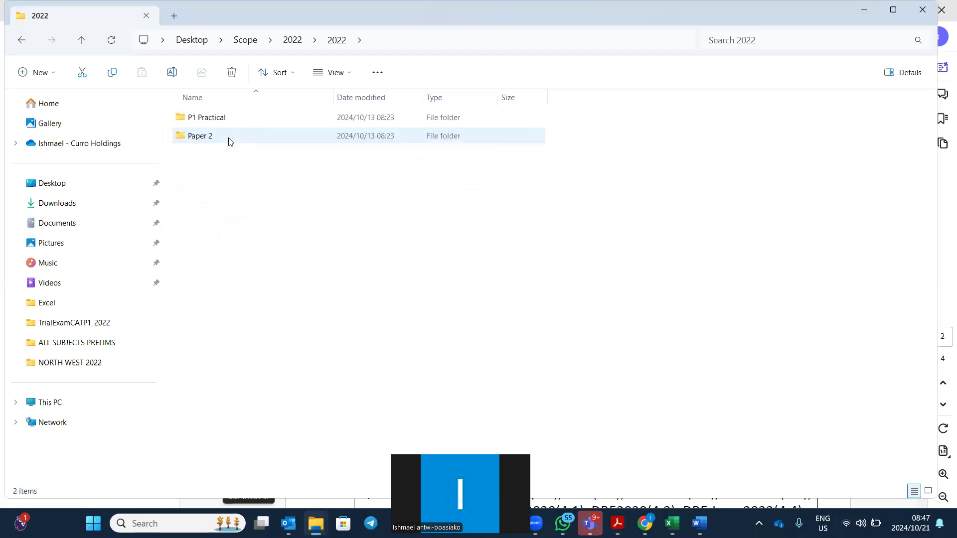
pyautogui.click(237, 122)
pyautogui.doubleClick(236, 122)
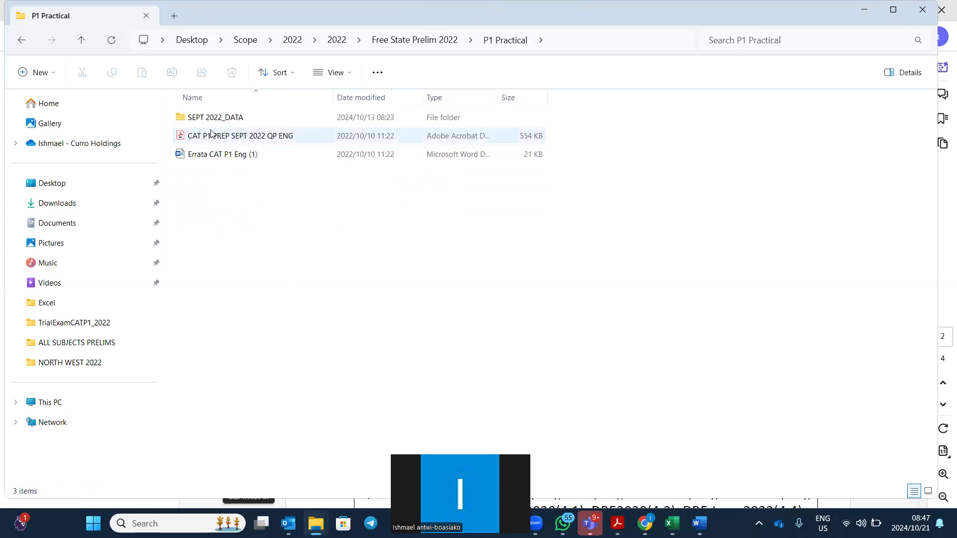
pyautogui.click(211, 136)
pyautogui.doubleClick(212, 137)
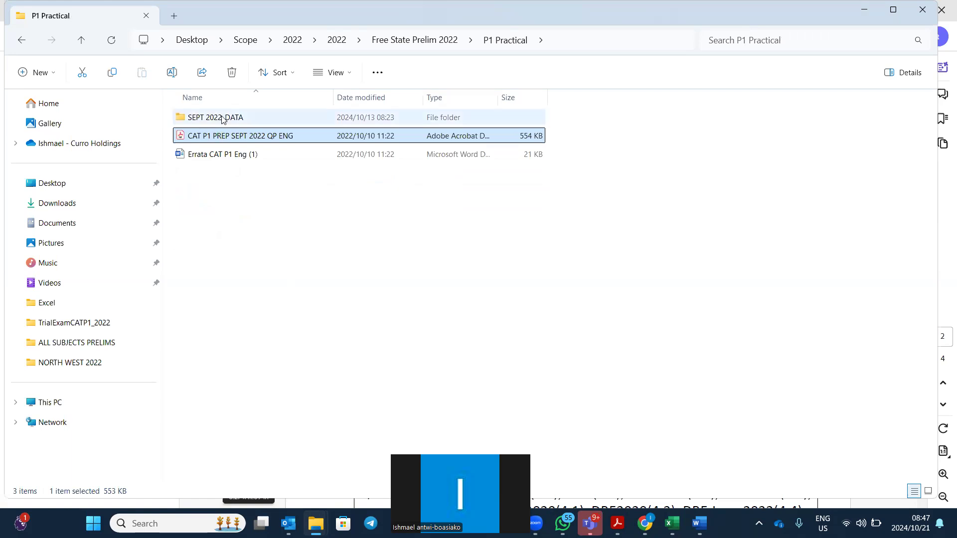
pyautogui.doubleClick(220, 118)
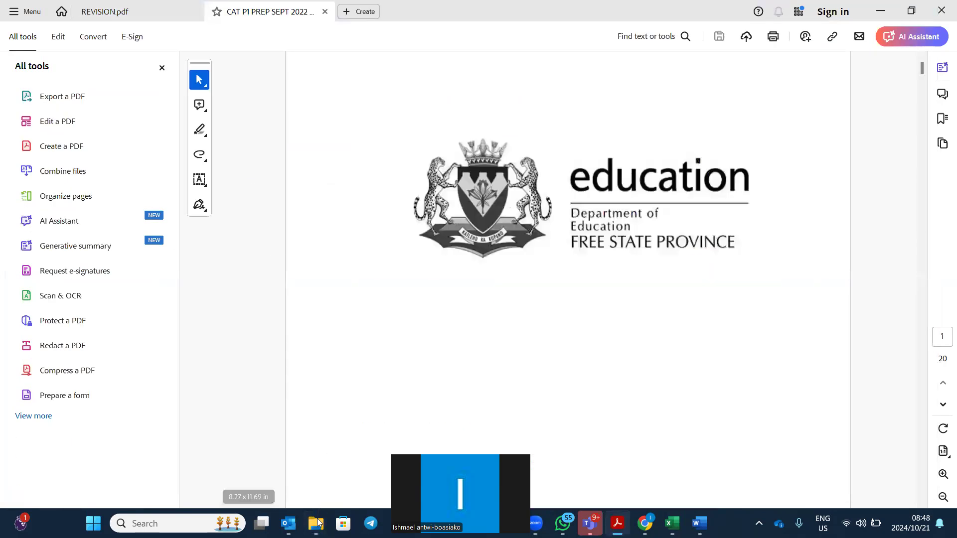
# Return to the SEPT 2022_DATA folder window and open the 5Members workbook.
pyautogui.moveTo(318, 521)
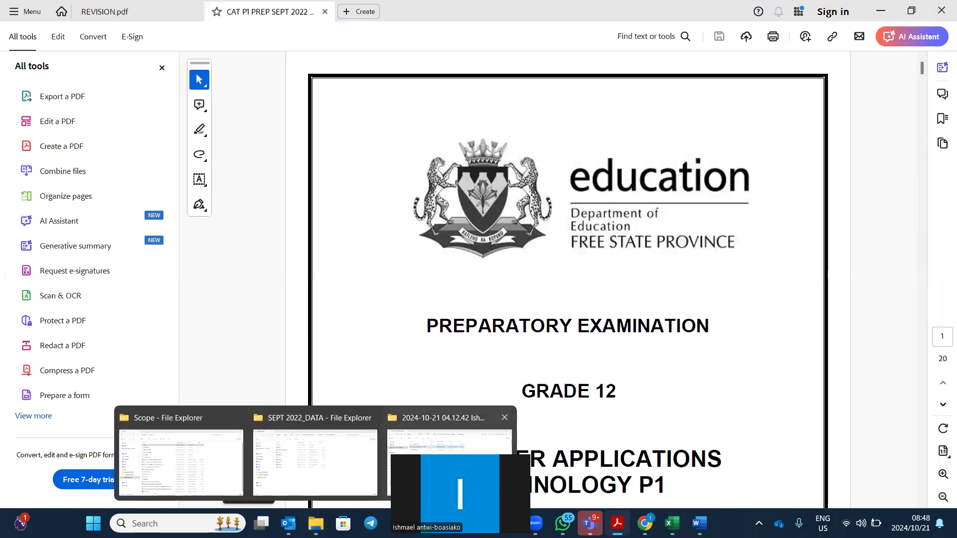
pyautogui.click(449, 418)
pyautogui.moveTo(316, 523)
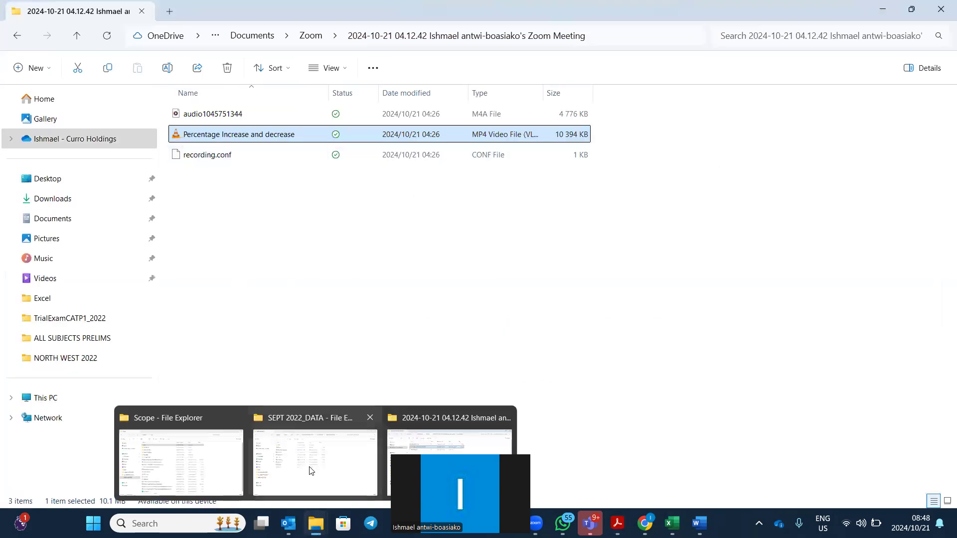
pyautogui.click(315, 449)
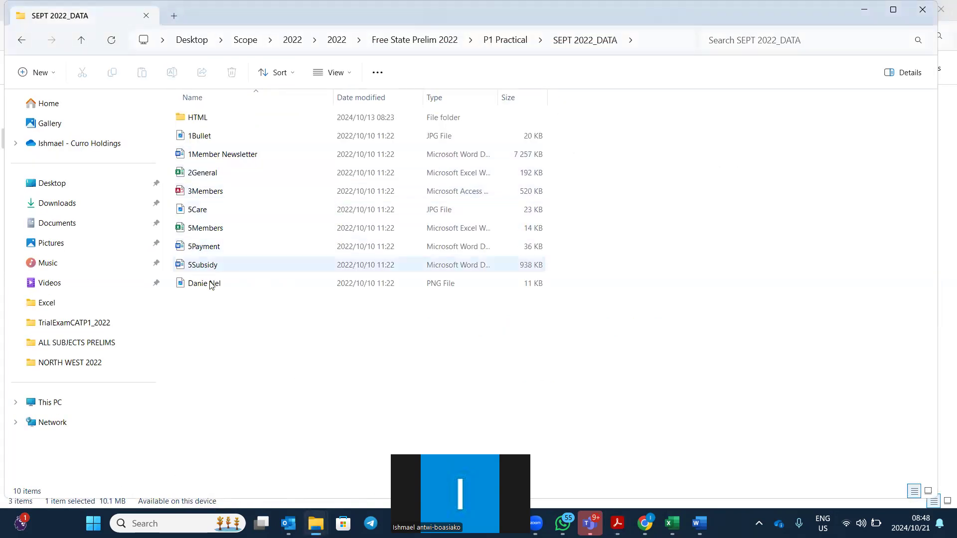
pyautogui.click(226, 231)
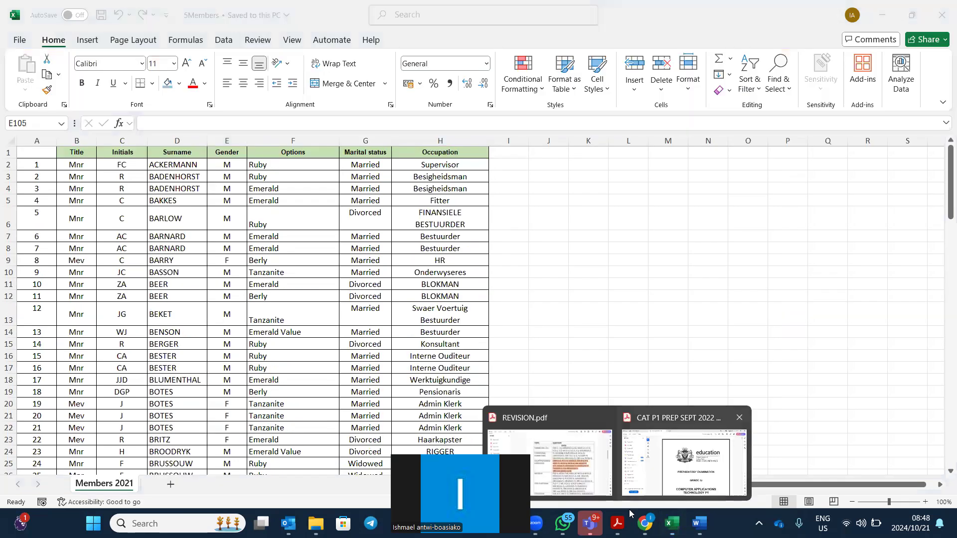
# Browse the September 2022 CAT P1 exam paper, then return to the REVISION.pdf topic table.
pyautogui.click(629, 509)
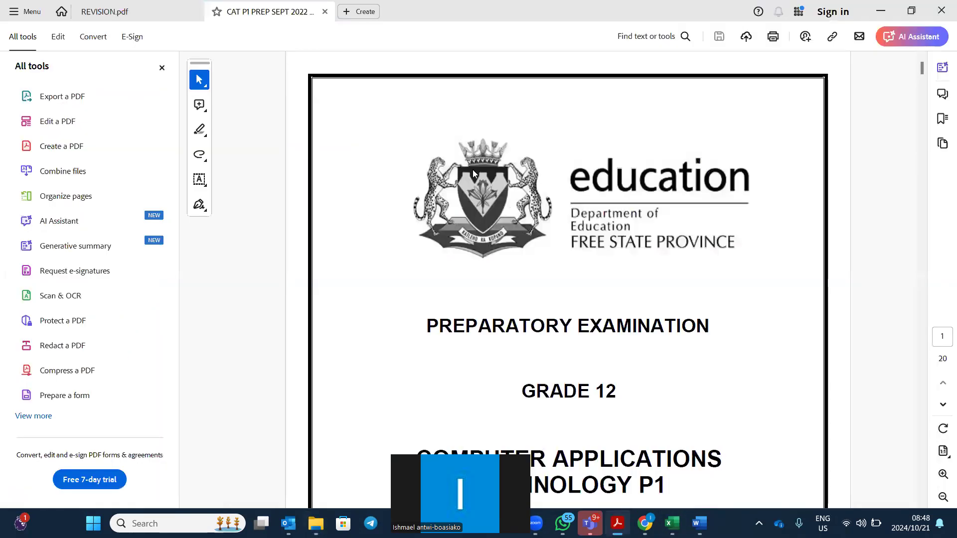
pyautogui.scroll(-20, 657, 248)
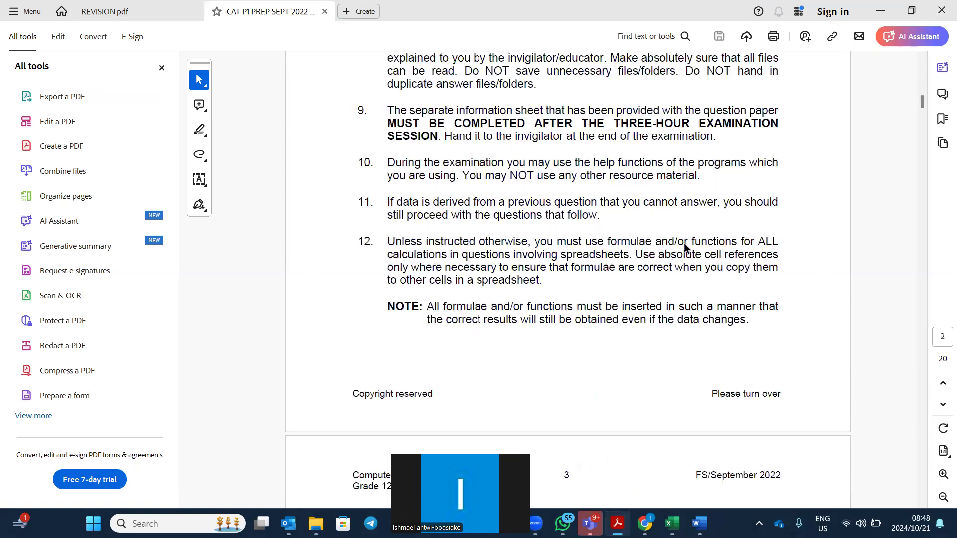
pyautogui.scroll(-15, 648, 252)
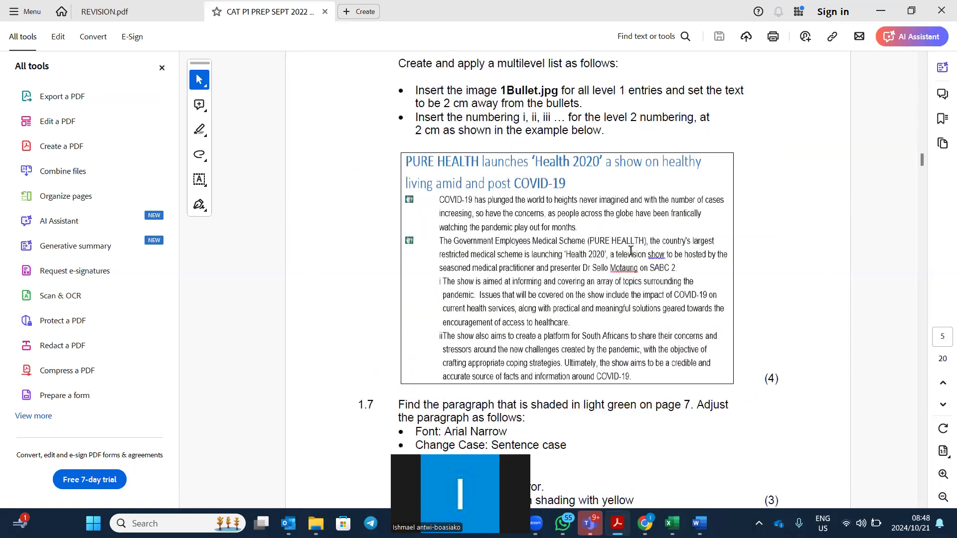
pyautogui.scroll(-15, 635, 261)
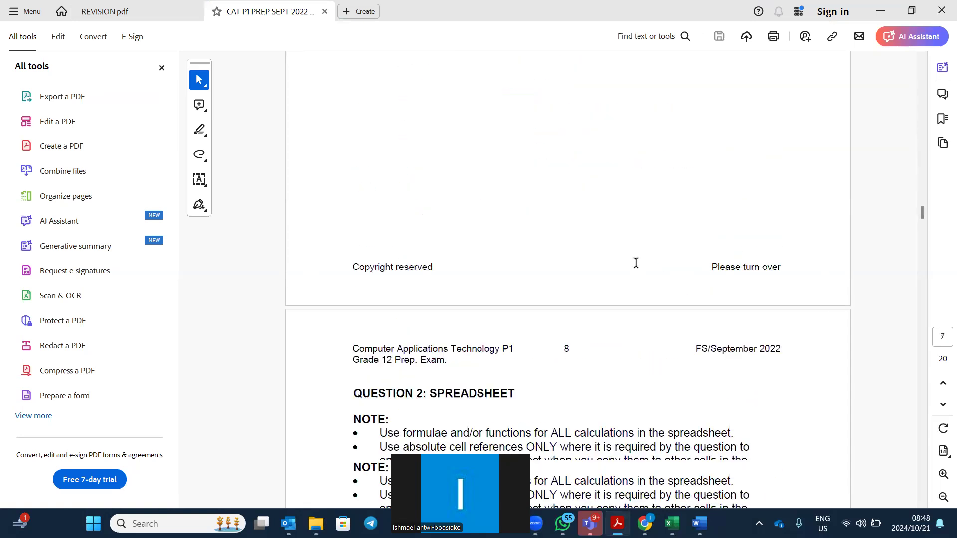
pyautogui.scroll(-10, 633, 268)
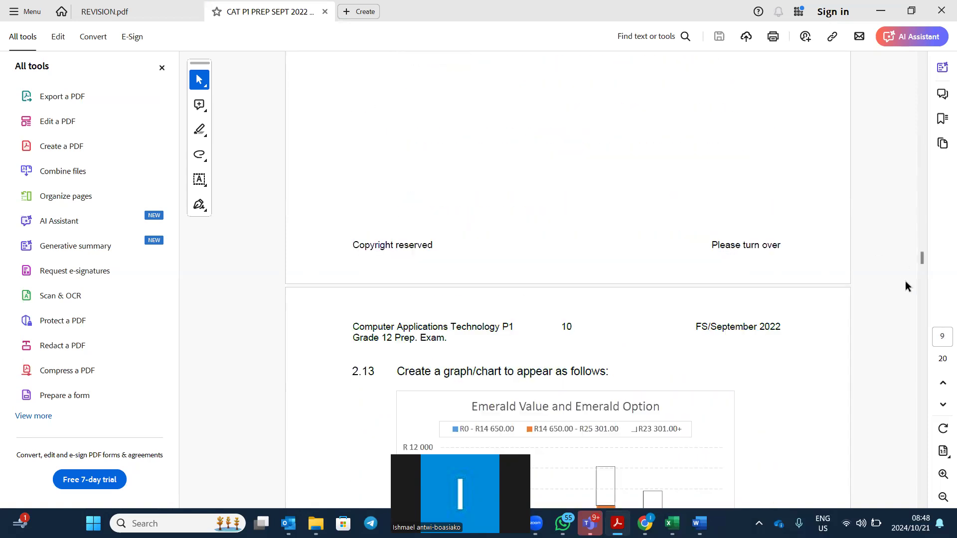
pyautogui.moveTo(926, 264); pyautogui.dragTo(925, 393)
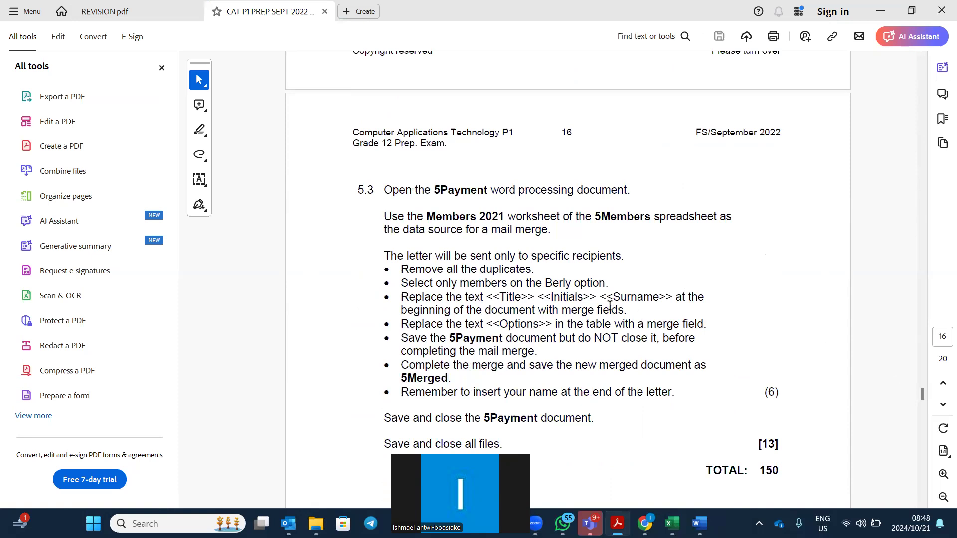
pyautogui.scroll(10, 609, 305)
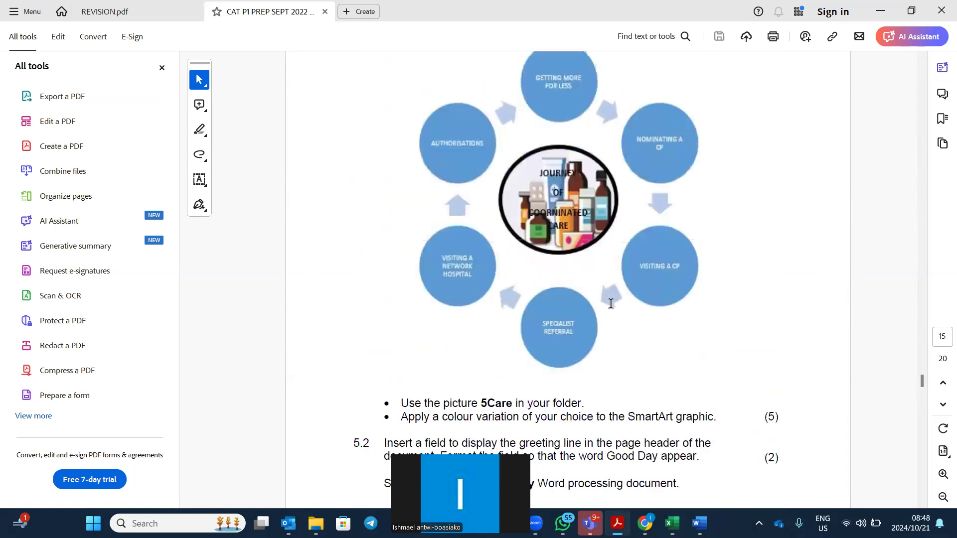
pyautogui.scroll(5, 611, 304)
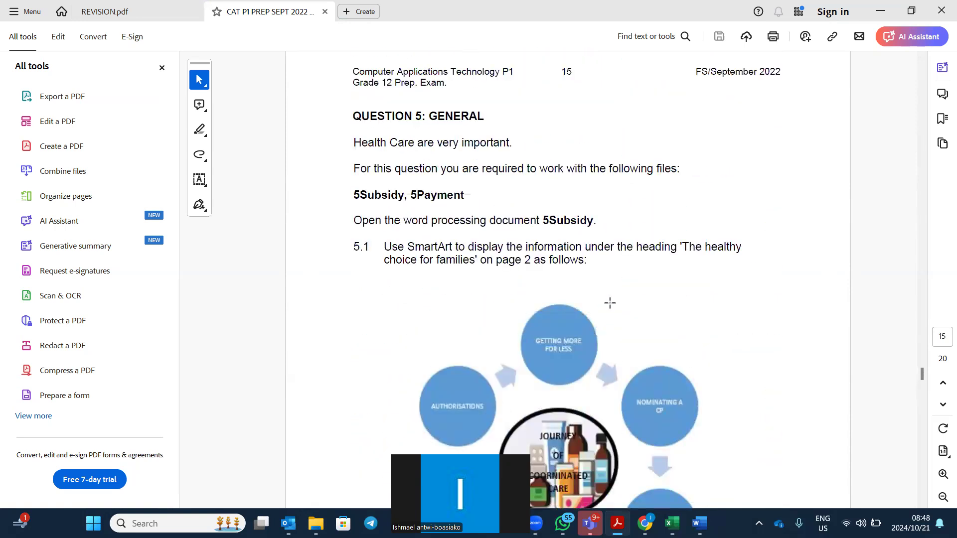
pyautogui.scroll(-15, 610, 303)
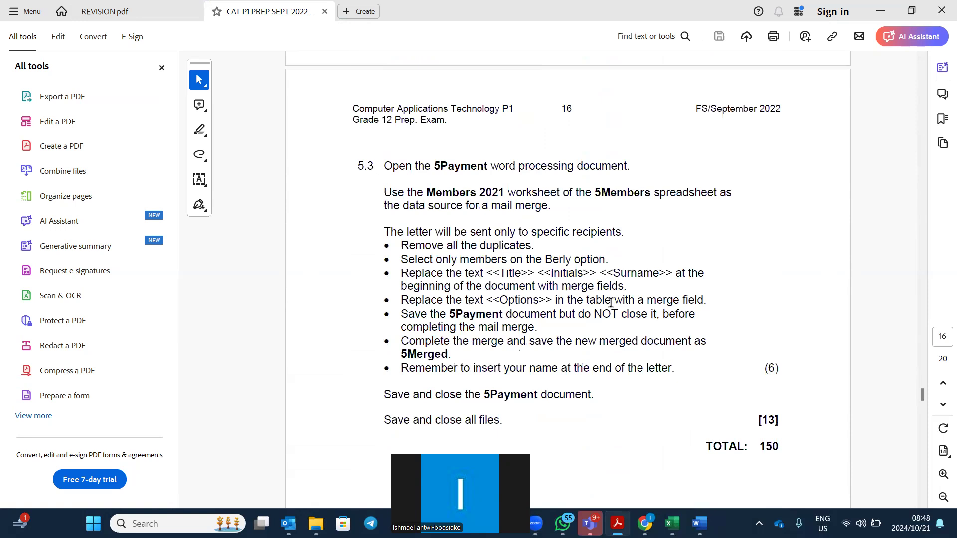
pyautogui.scroll(-4, 610, 303)
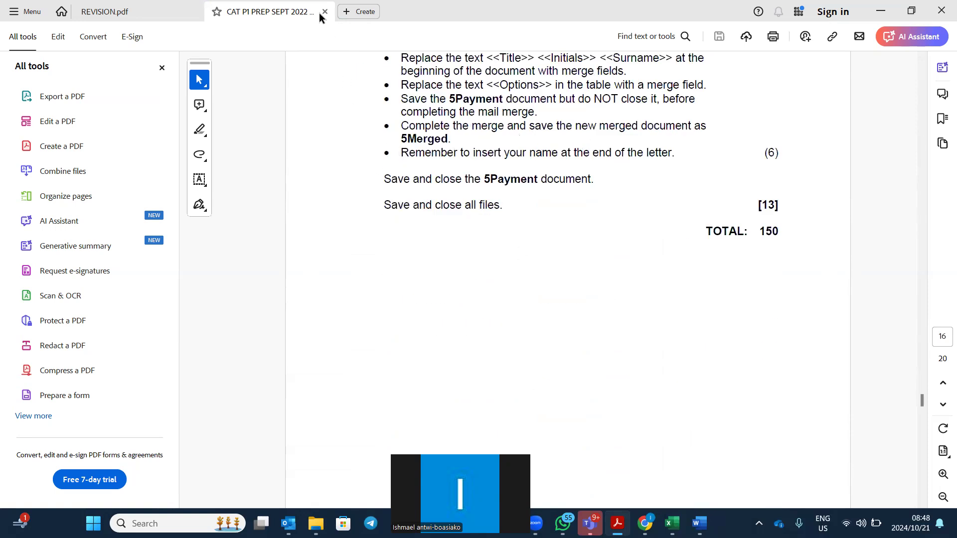
pyautogui.click(160, 10)
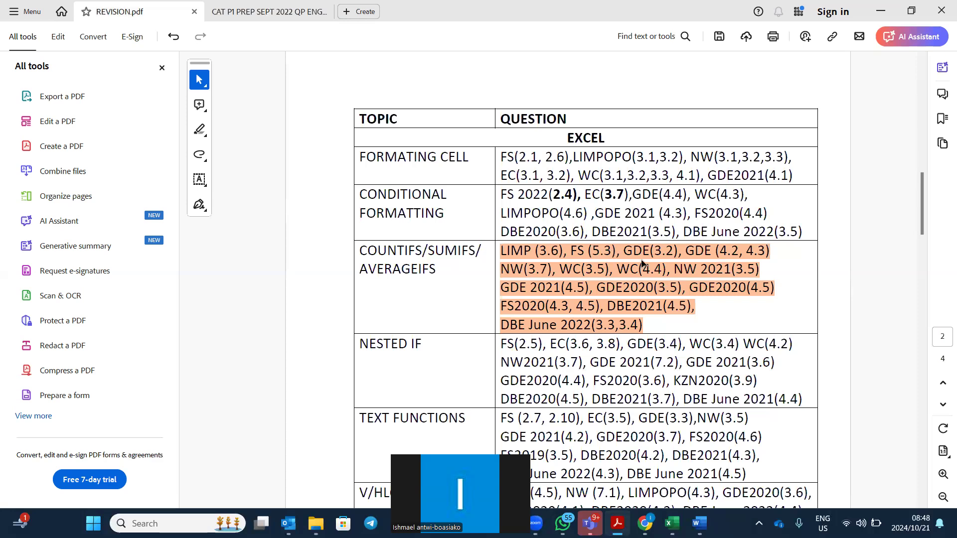
pyautogui.click(229, 11)
pyautogui.scroll(10, 645, 282)
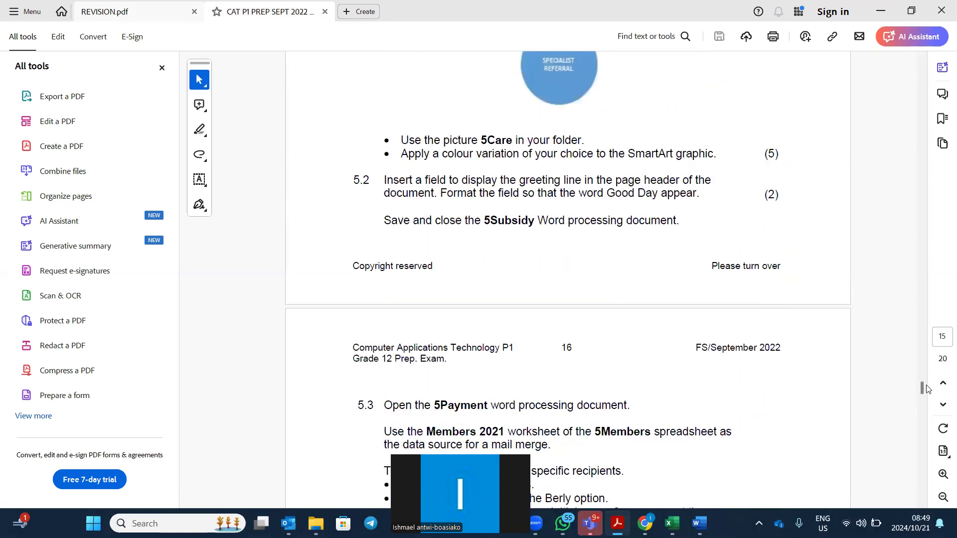
pyautogui.moveTo(922, 387); pyautogui.dragTo(895, 226)
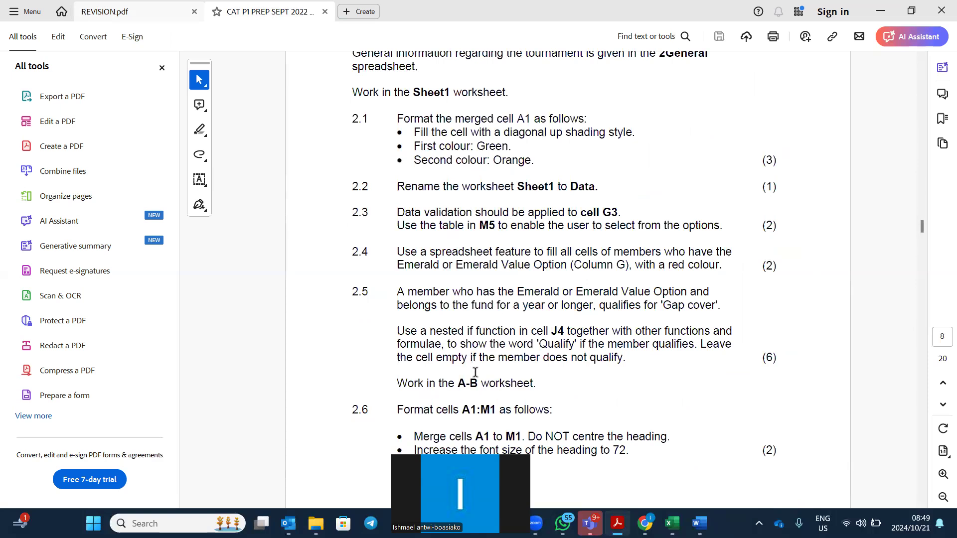
pyautogui.scroll(-1, 489, 380)
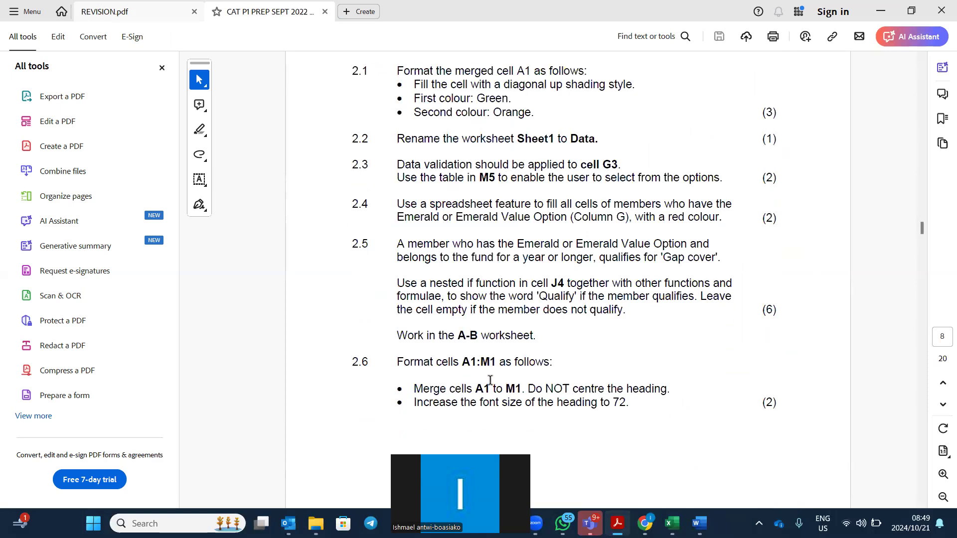
pyautogui.scroll(-3, 491, 380)
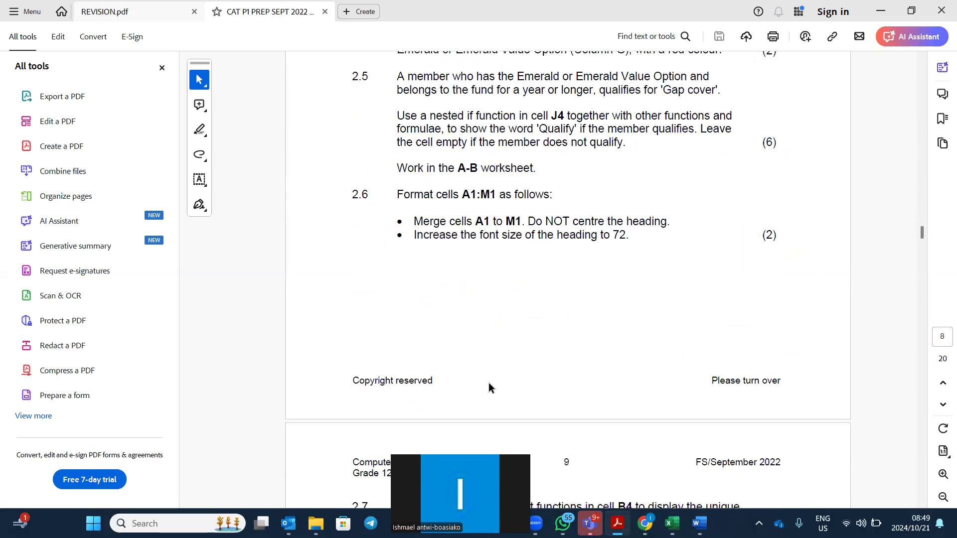
pyautogui.scroll(-7, 499, 343)
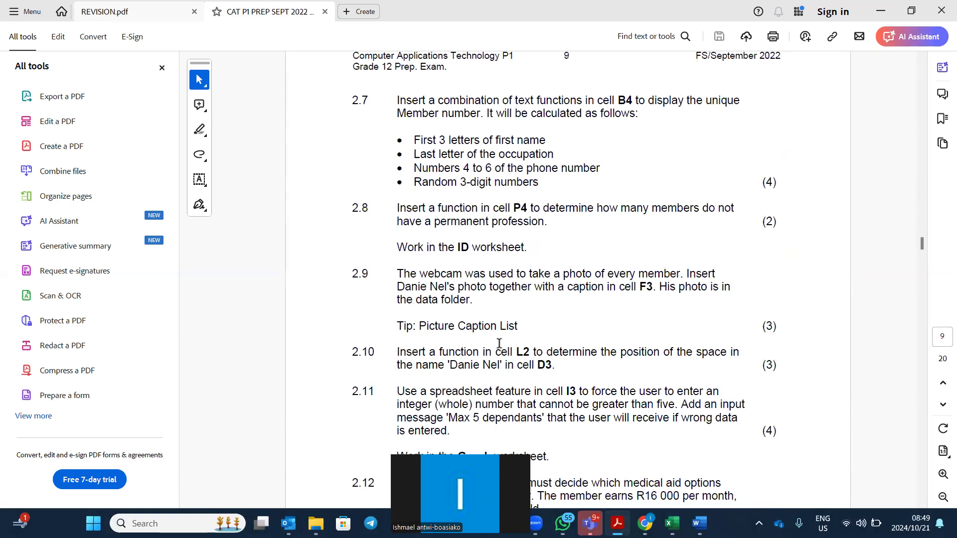
pyautogui.scroll(-1, 499, 343)
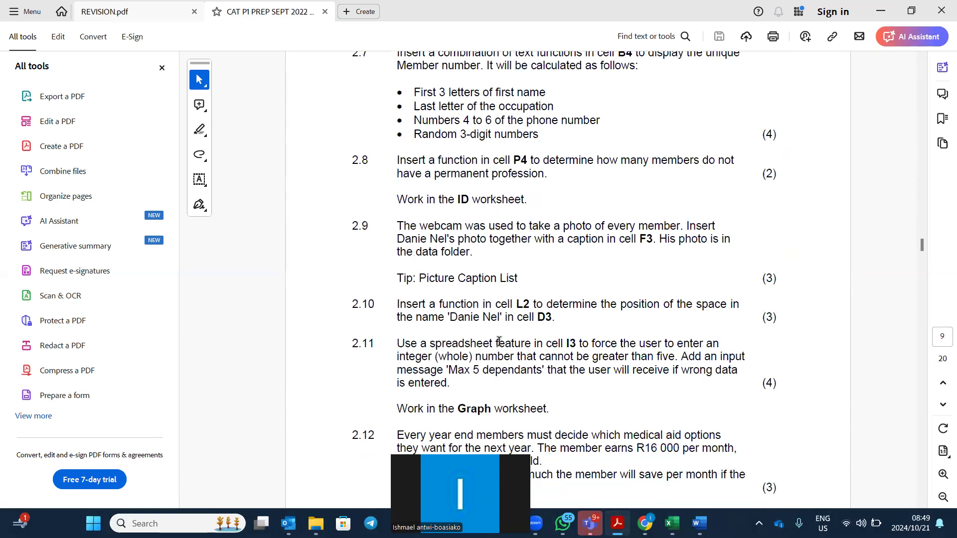
pyautogui.scroll(-1, 500, 339)
pyautogui.scroll(-6, 499, 339)
pyautogui.scroll(2, 500, 336)
pyautogui.scroll(-13, 500, 336)
pyautogui.scroll(-8, 501, 336)
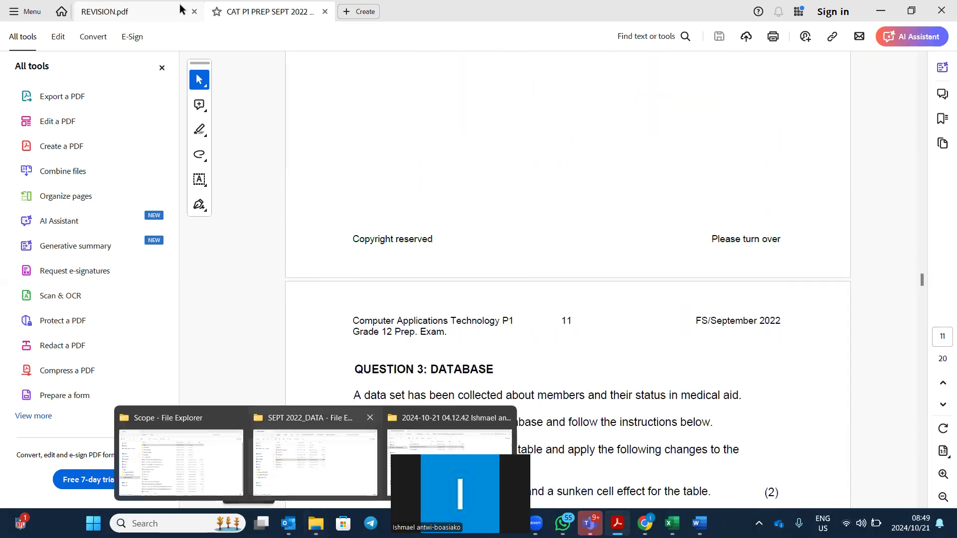
pyautogui.click(119, 10)
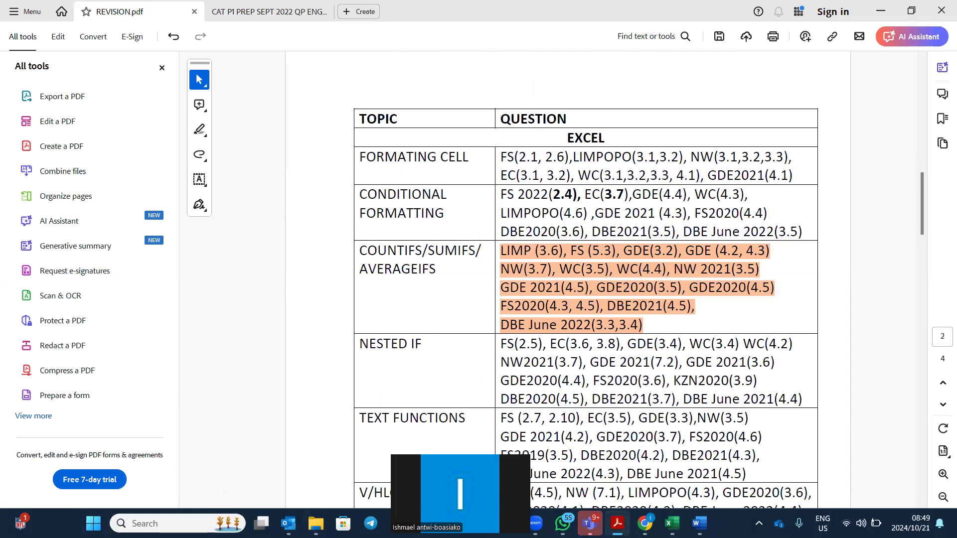
# Open the 3Platform spreadsheet from the gauteng Prelim 2022 Prelim22 Datafiles folder.
pyautogui.moveTo(316, 524)
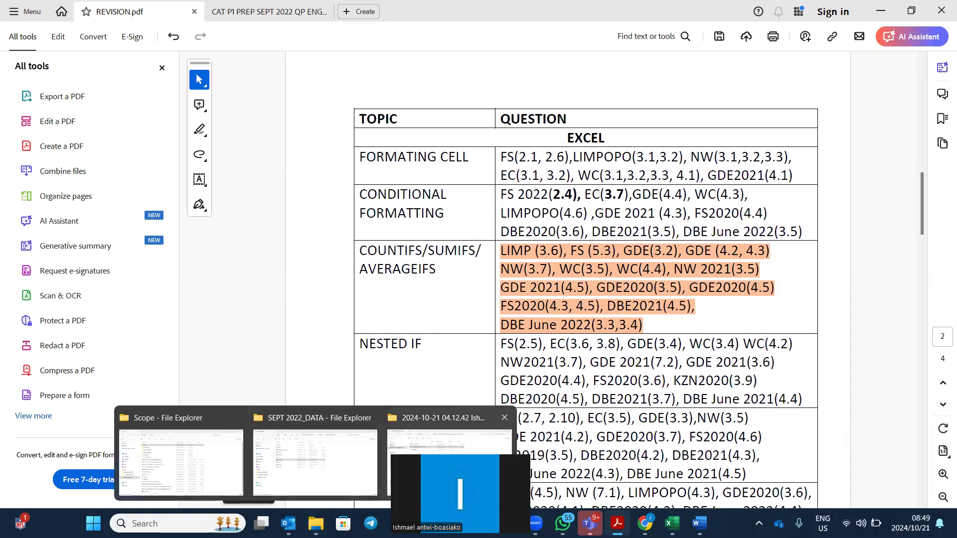
pyautogui.click(414, 466)
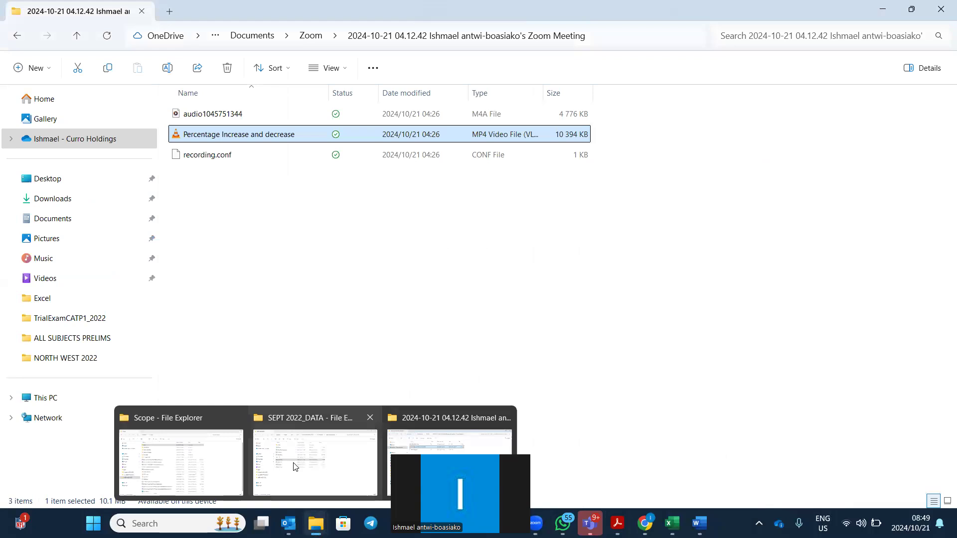
pyautogui.click(297, 479)
pyautogui.click(330, 40)
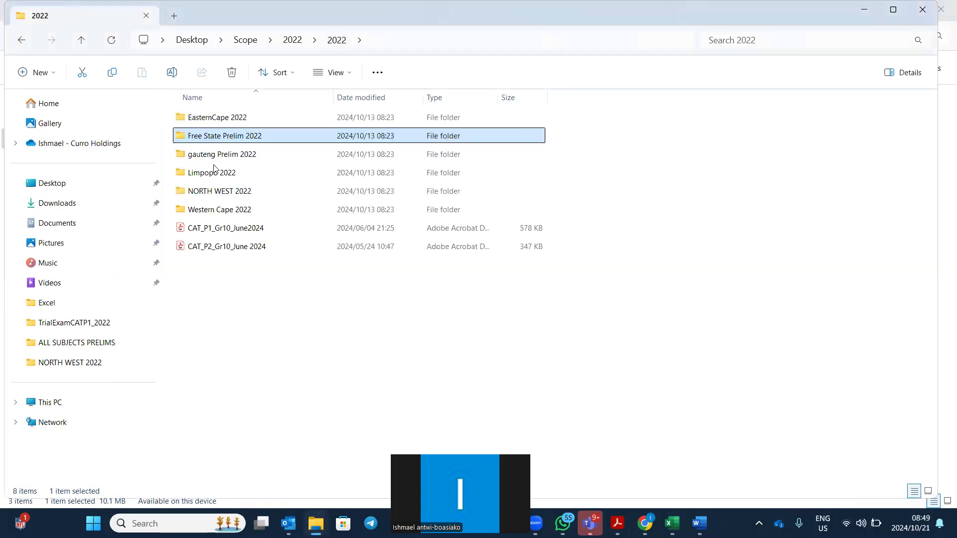
pyautogui.click(231, 157)
pyautogui.doubleClick(231, 158)
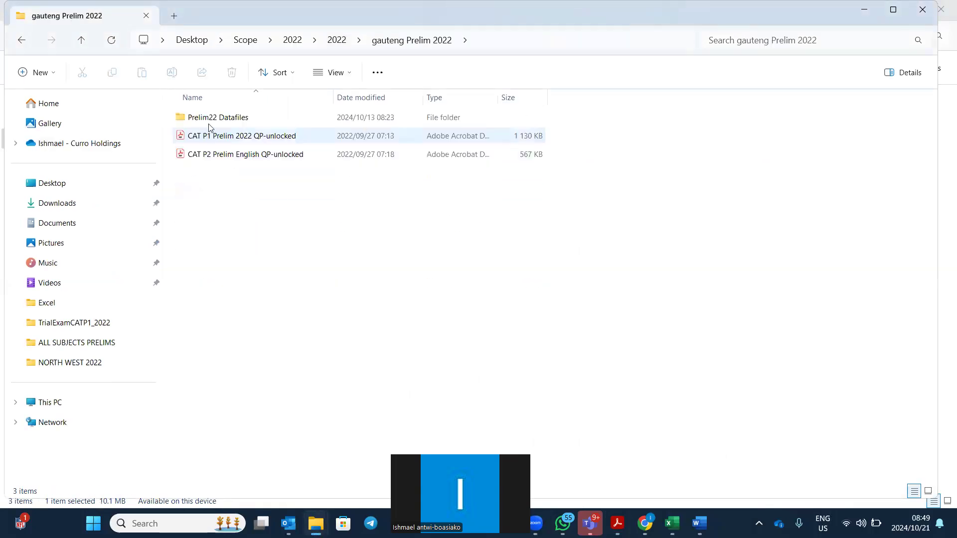
pyautogui.doubleClick(216, 123)
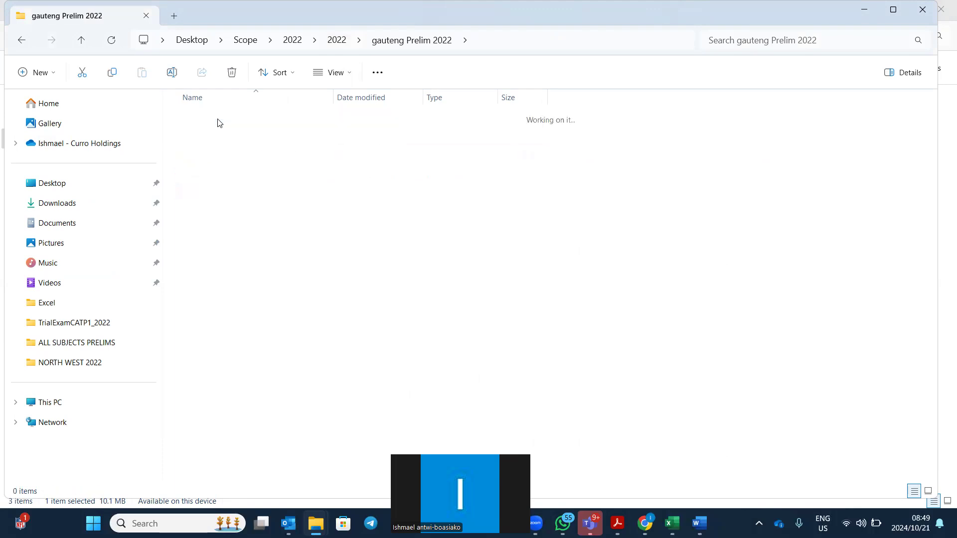
pyautogui.doubleClick(208, 249)
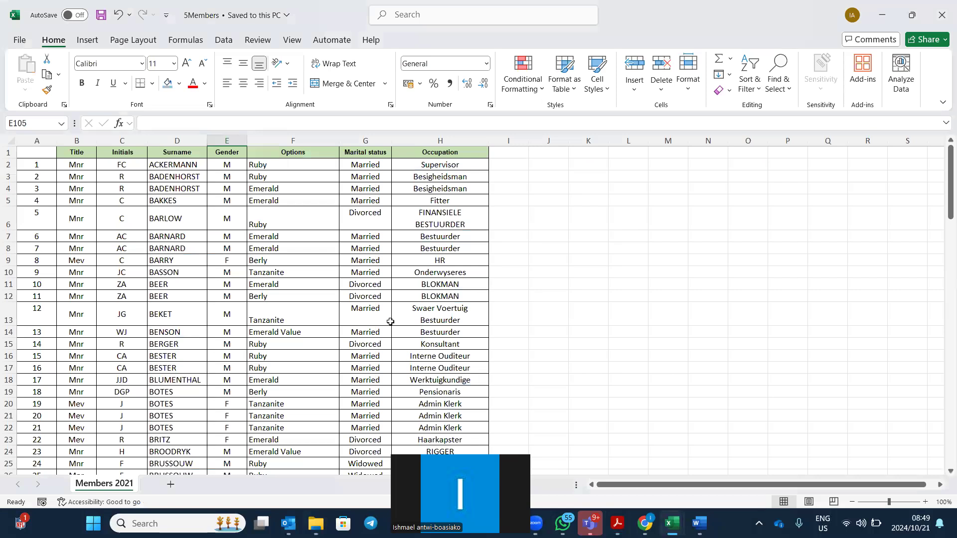
# Open the CAT P1 Prelim 2022 QP-unlocked question paper from the gauteng Prelim 2022 folder.
pyautogui.moveTo(314, 524)
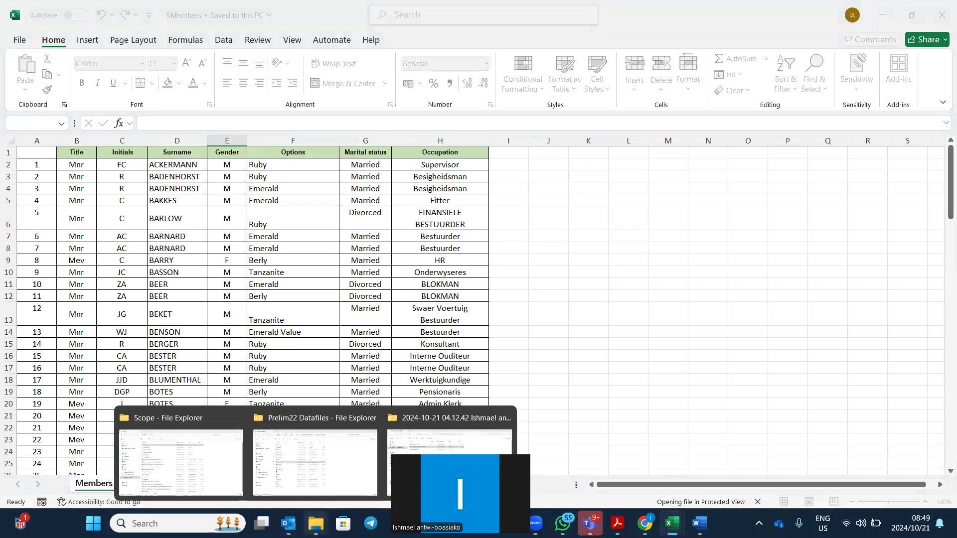
pyautogui.click(311, 459)
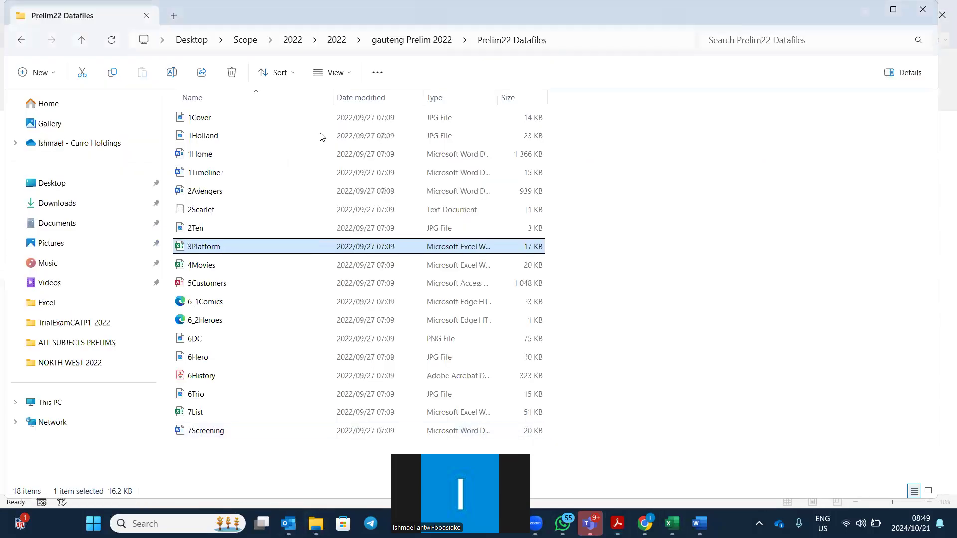
pyautogui.click(373, 44)
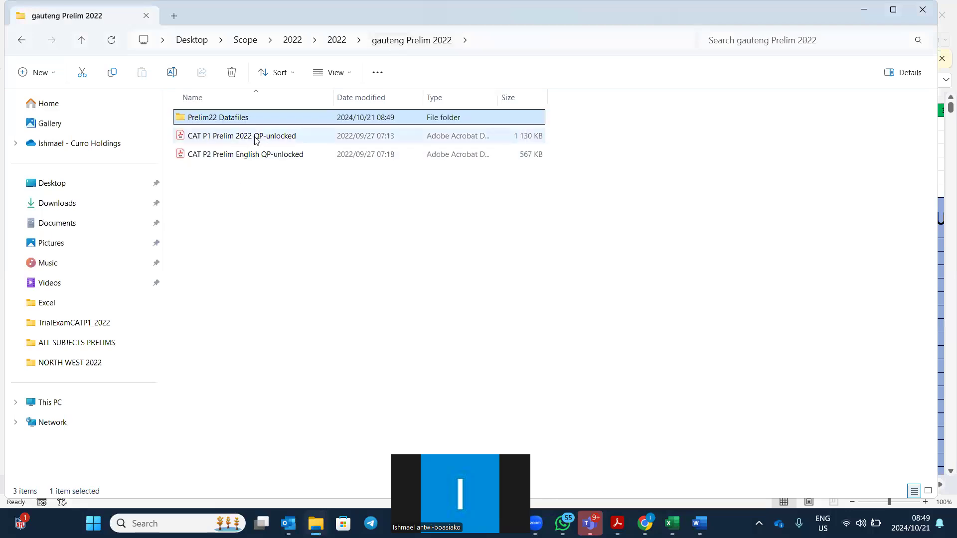
pyautogui.doubleClick(255, 138)
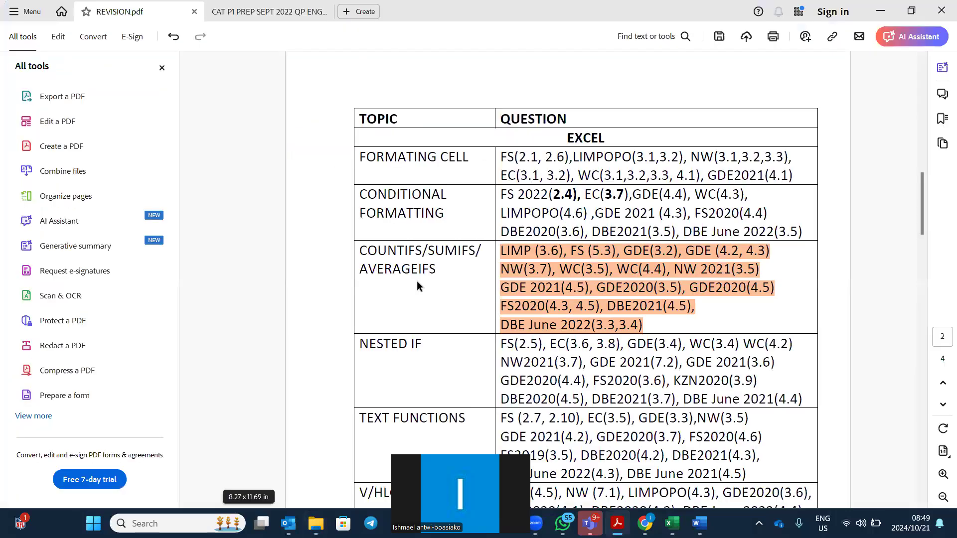
# Scroll to Question 4 and highlight the question 4.3 text in orange.
pyautogui.scroll(-8, 631, 290)
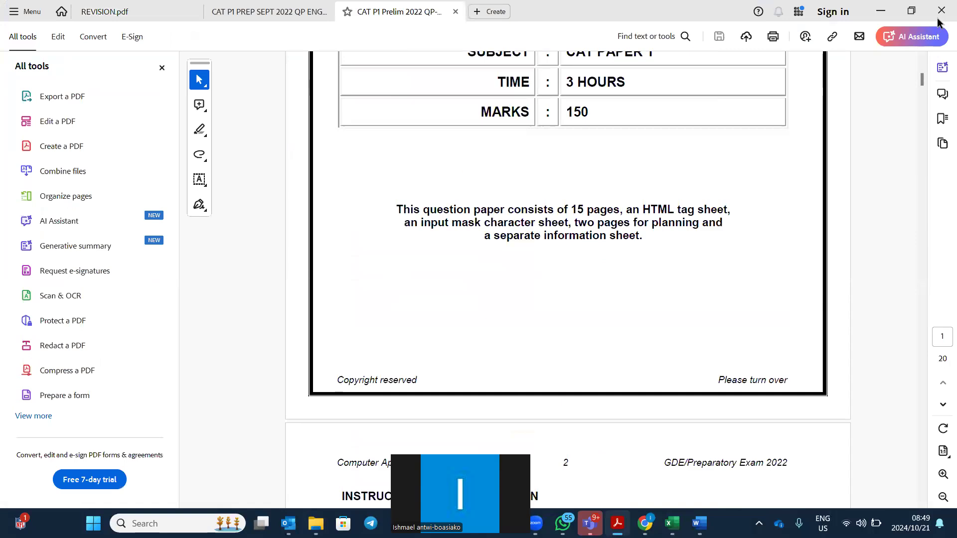
pyautogui.moveTo(923, 79); pyautogui.dragTo(917, 171)
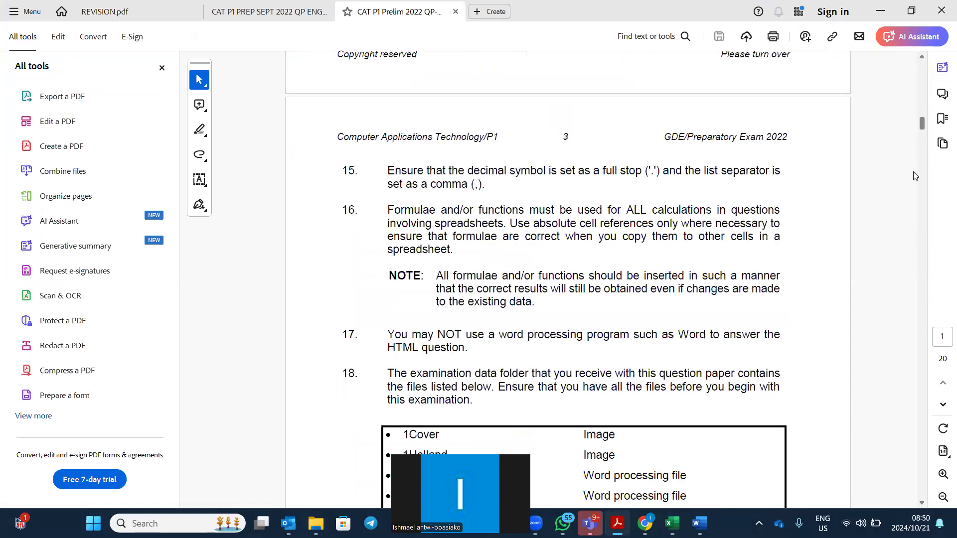
pyautogui.scroll(-15, 910, 259)
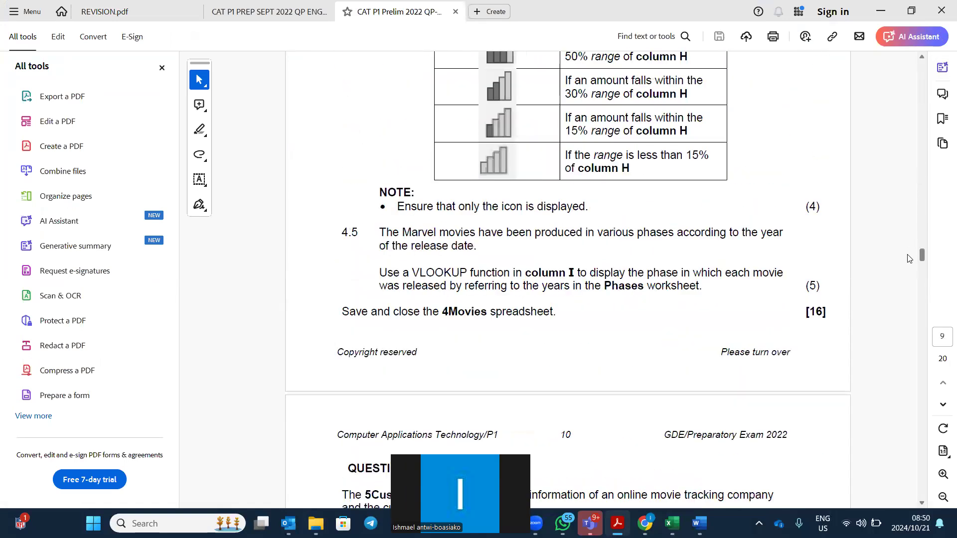
pyautogui.scroll(10, 691, 251)
pyautogui.scroll(9, 699, 230)
pyautogui.scroll(-11, 699, 231)
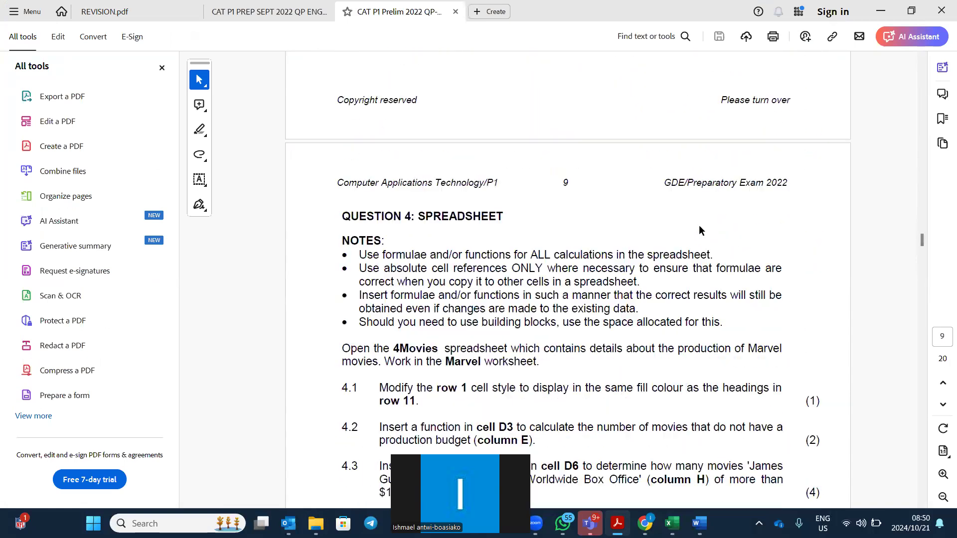
pyautogui.scroll(-5, 699, 230)
pyautogui.scroll(-1, 699, 230)
pyautogui.moveTo(443, 325); pyautogui.dragTo(379, 299)
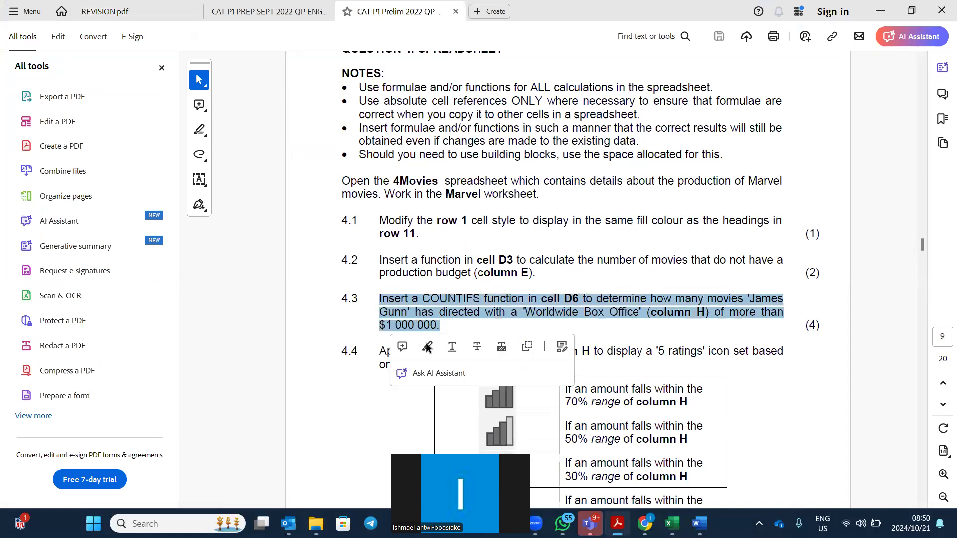
pyautogui.click(427, 347)
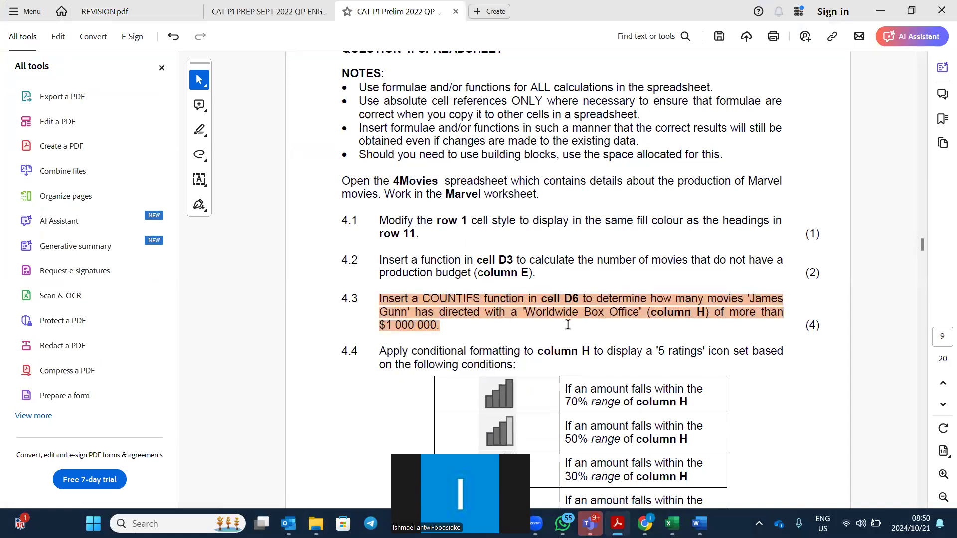
# Underline the opening words of question 4.2.
pyautogui.scroll(1, 568, 325)
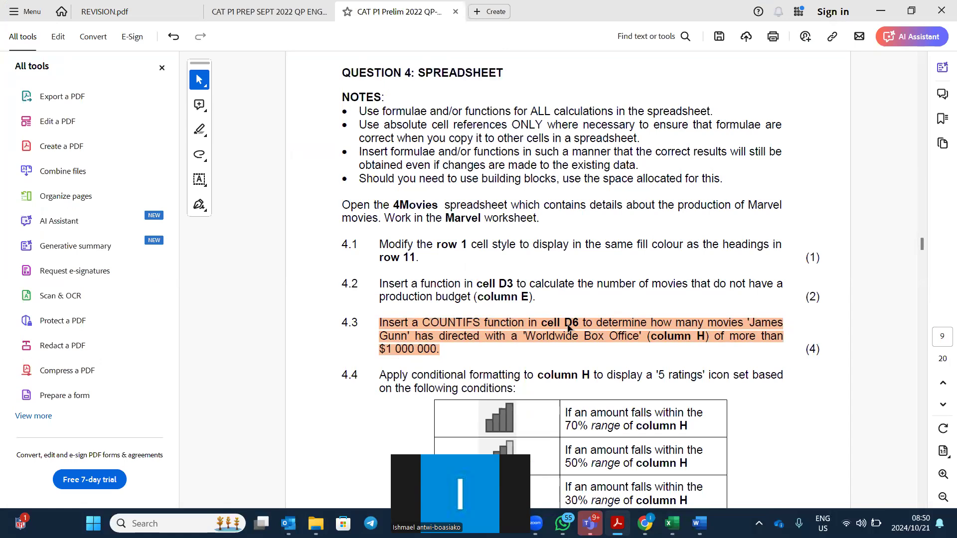
pyautogui.moveTo(548, 299); pyautogui.dragTo(379, 286)
pyautogui.click(451, 305)
pyautogui.scroll(10, 549, 292)
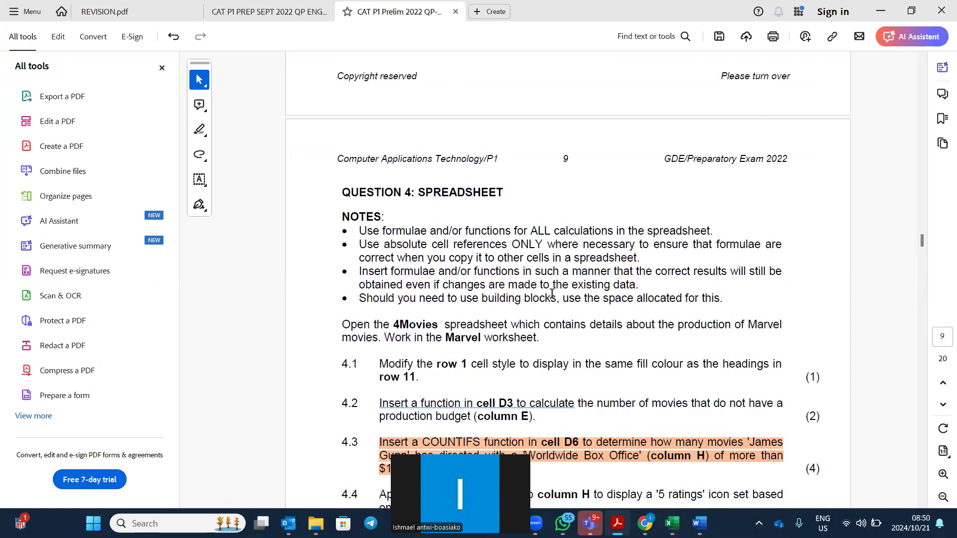
# Highlight the question 3.2 sentence about the Netflix subscription total in cell E6.
pyautogui.scroll(3, 552, 294)
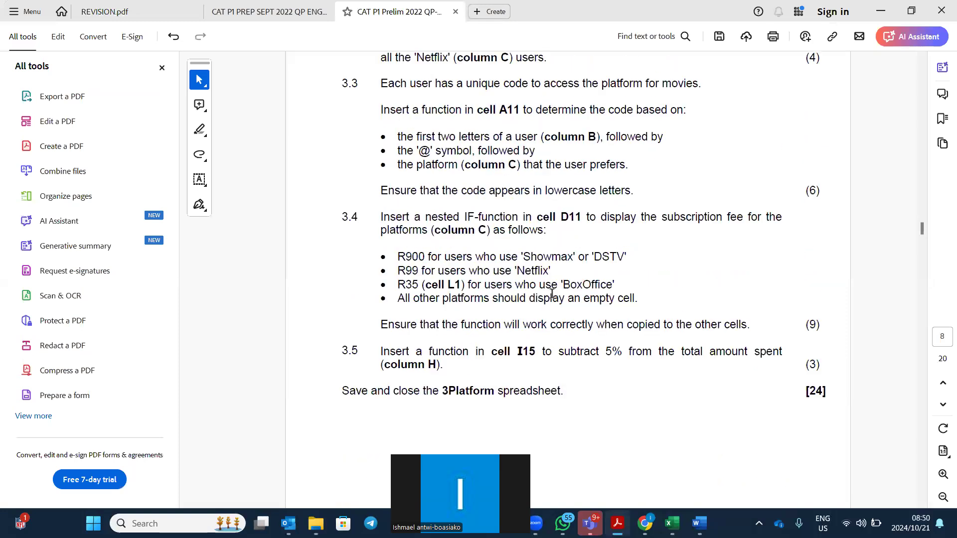
pyautogui.scroll(5, 552, 294)
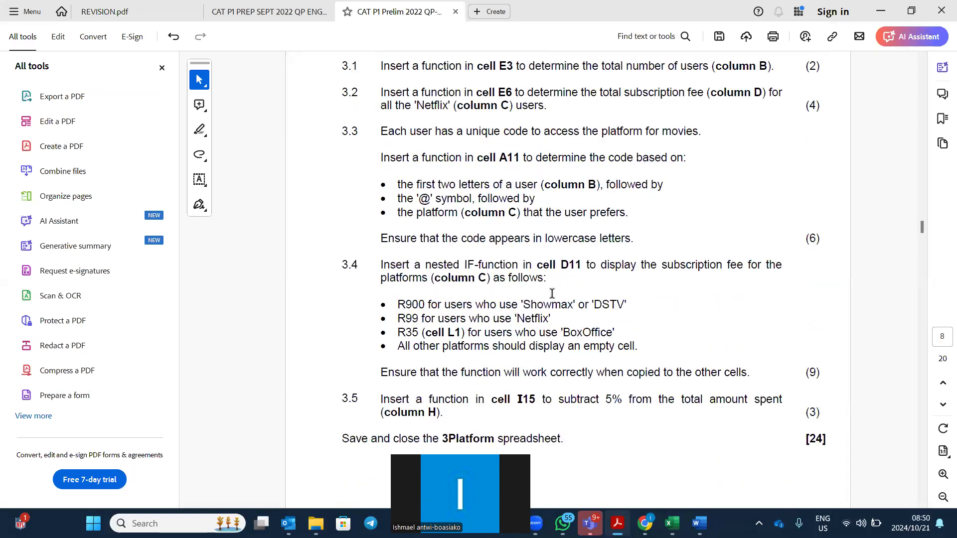
pyautogui.scroll(5, 552, 293)
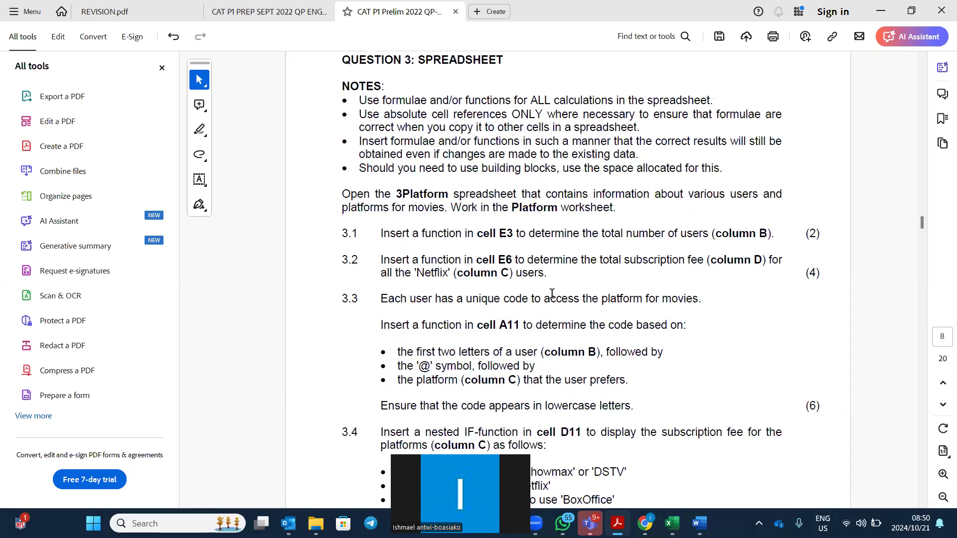
pyautogui.moveTo(553, 296); pyautogui.dragTo(387, 283)
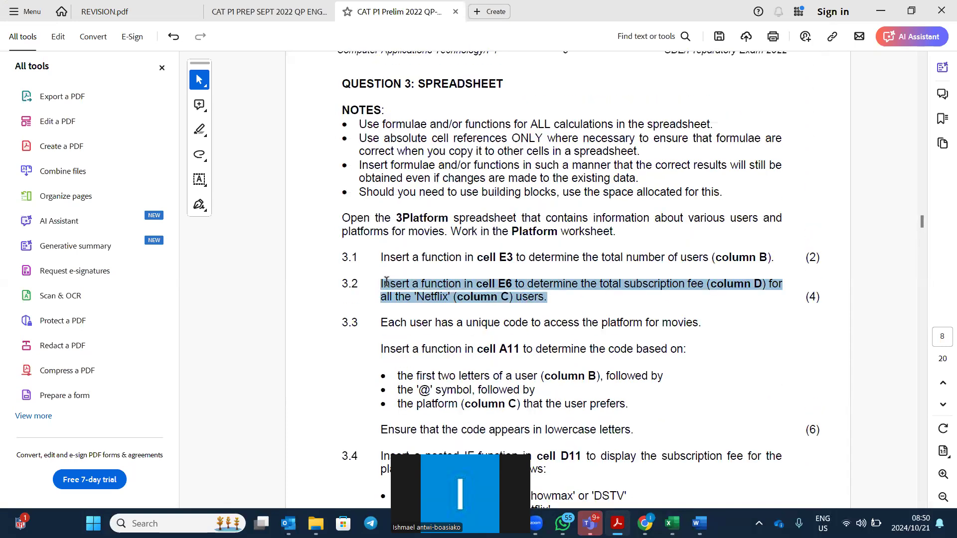
pyautogui.click(425, 319)
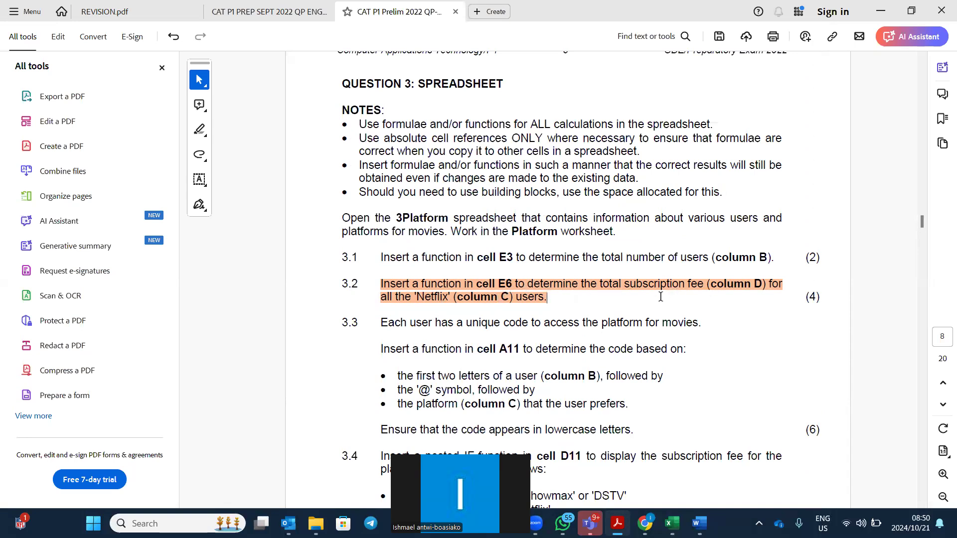
pyautogui.click(601, 288)
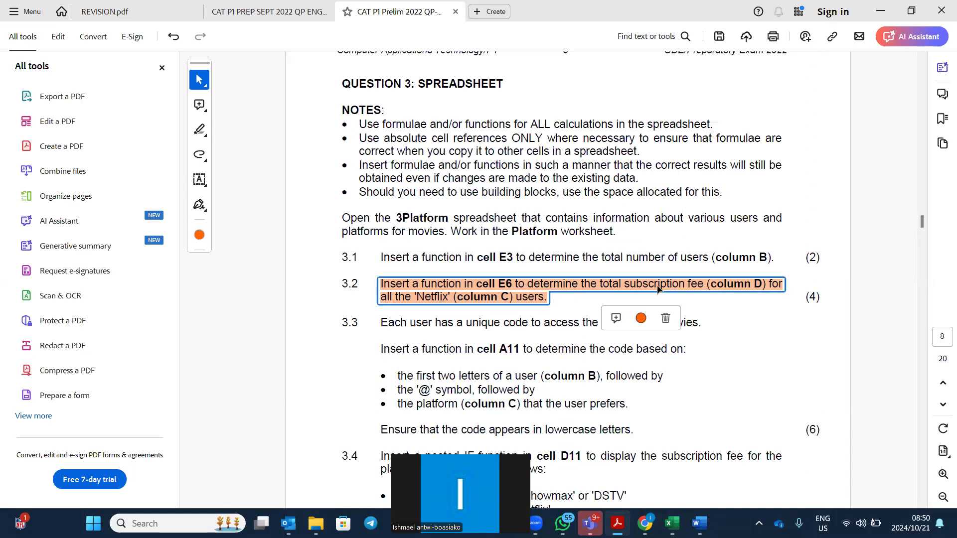
pyautogui.click(749, 324)
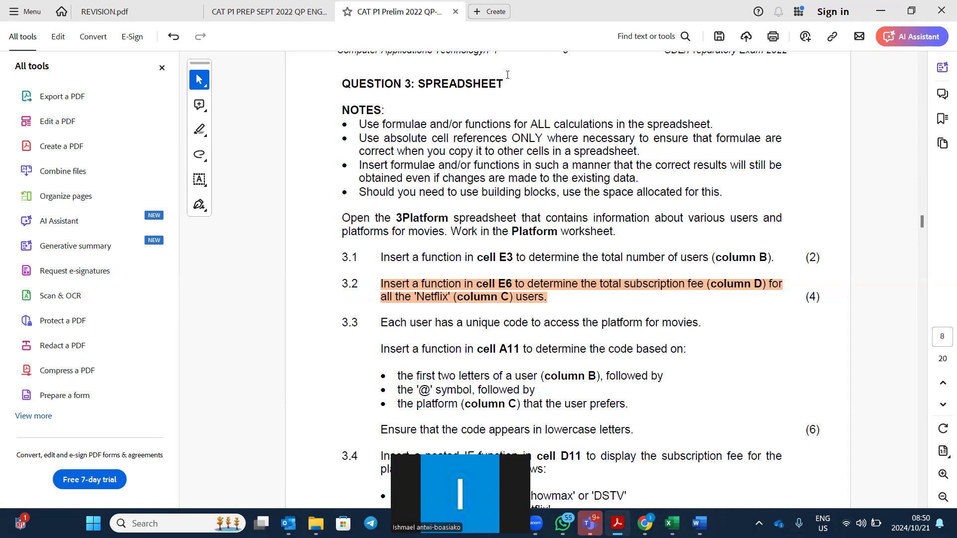
pyautogui.hotkey('alt', 'Tab')
# Enable editing in 3Platform and start a =SUMIFS formula in E6 with its arguments dialog.
pyautogui.click(508, 59)
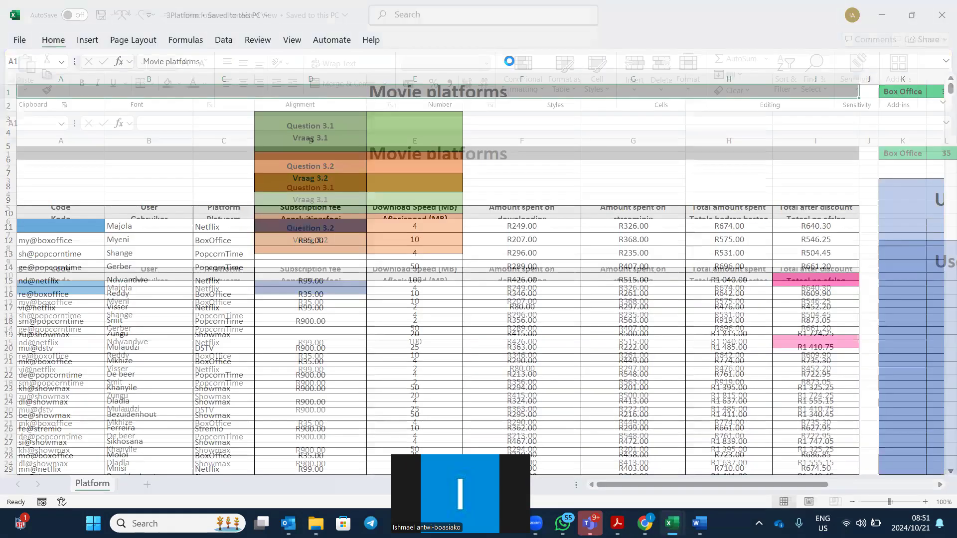
pyautogui.click(424, 243)
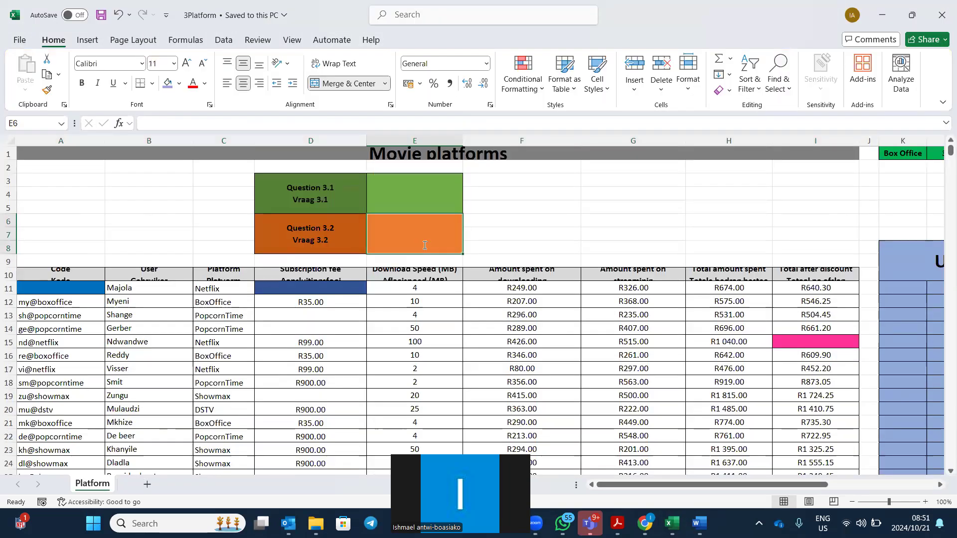
pyautogui.write('=sum')
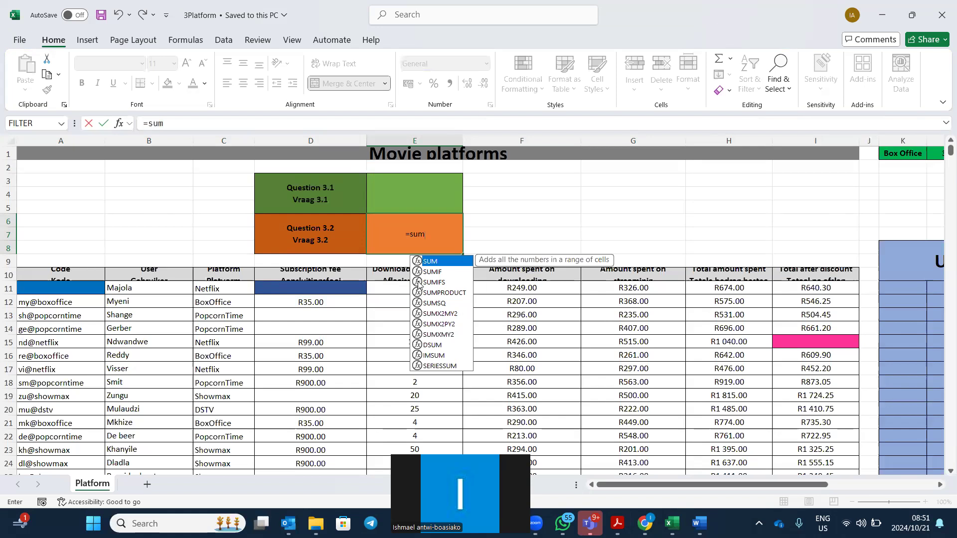
pyautogui.doubleClick(420, 283)
pyautogui.click(119, 123)
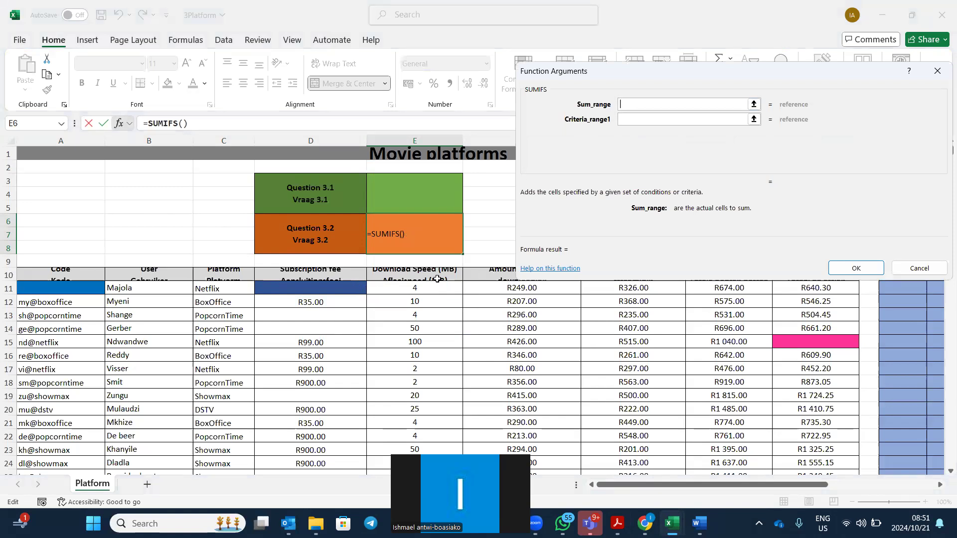
# Set the SUMIFS sum range to D11:D50 and the criteria range to C11:C50.
pyautogui.moveTo(269, 286); pyautogui.dragTo(309, 425)
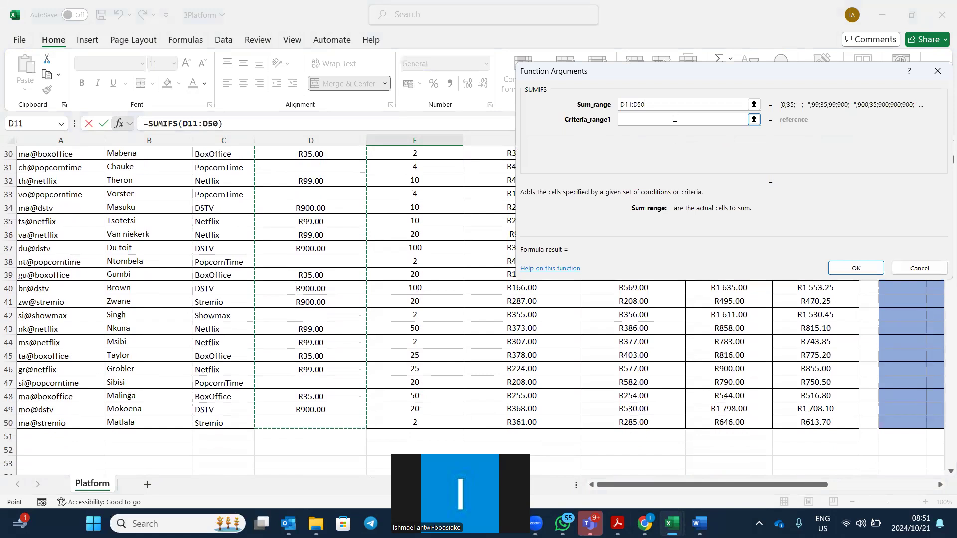
pyautogui.click(649, 121)
pyautogui.scroll(10, 455, 239)
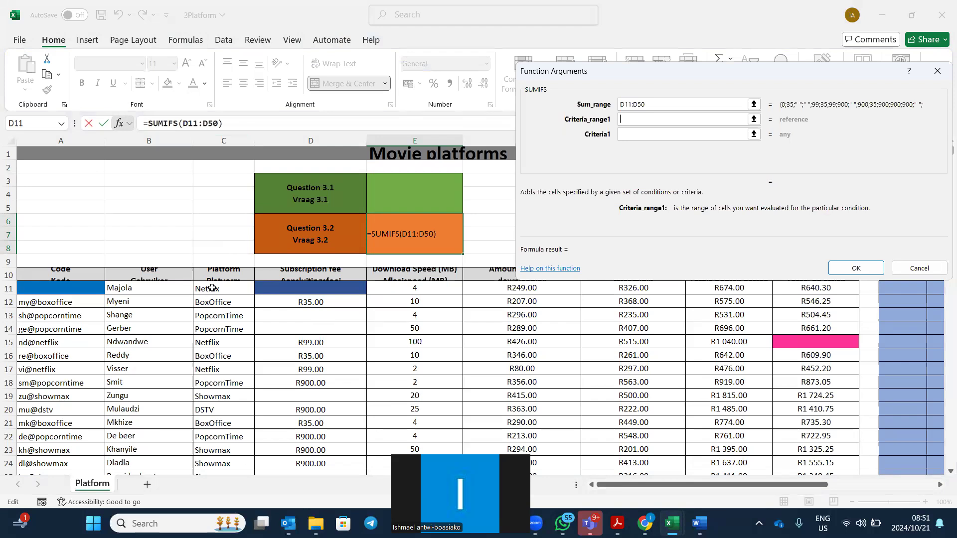
pyautogui.moveTo(212, 288); pyautogui.dragTo(212, 308)
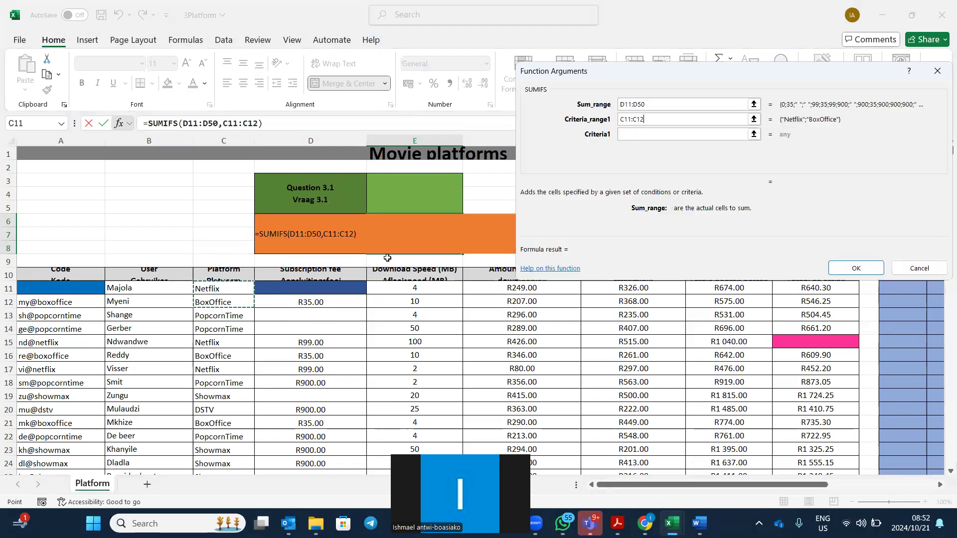
pyautogui.click(645, 121)
pyautogui.click(632, 106)
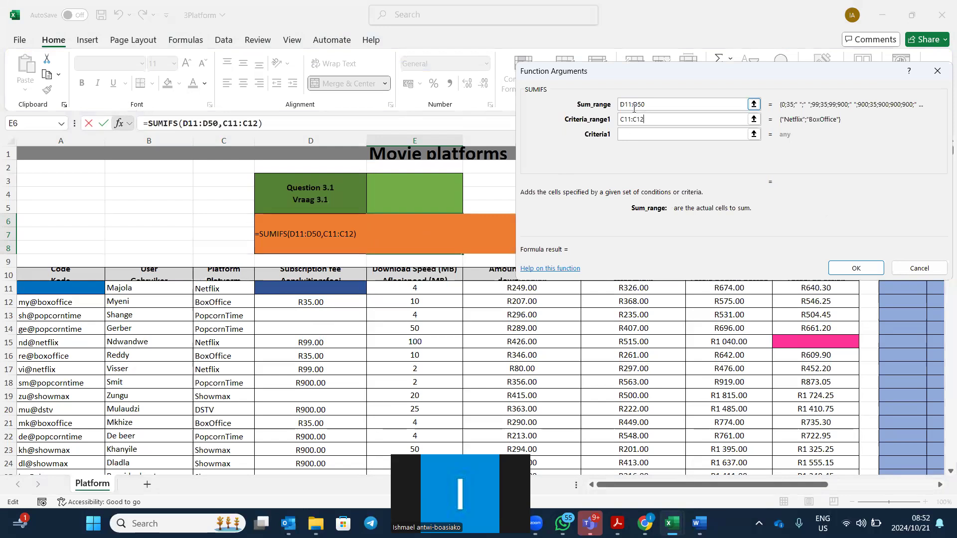
pyautogui.click(645, 118)
pyautogui.press('BackSpace')
pyautogui.press('BackSpace')
pyautogui.write('50')
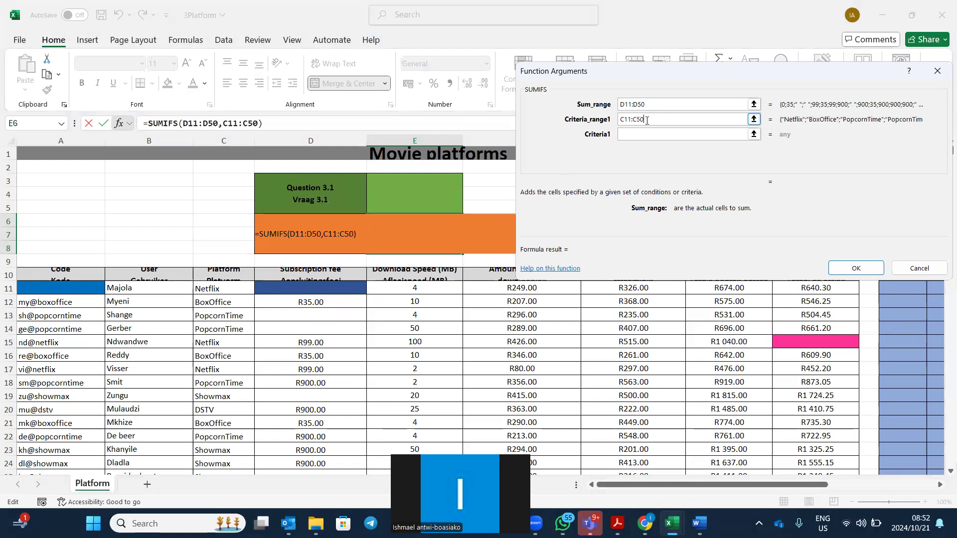
# Enter the criterion N* and confirm the formula, giving 891 in E6.
pyautogui.click(663, 135)
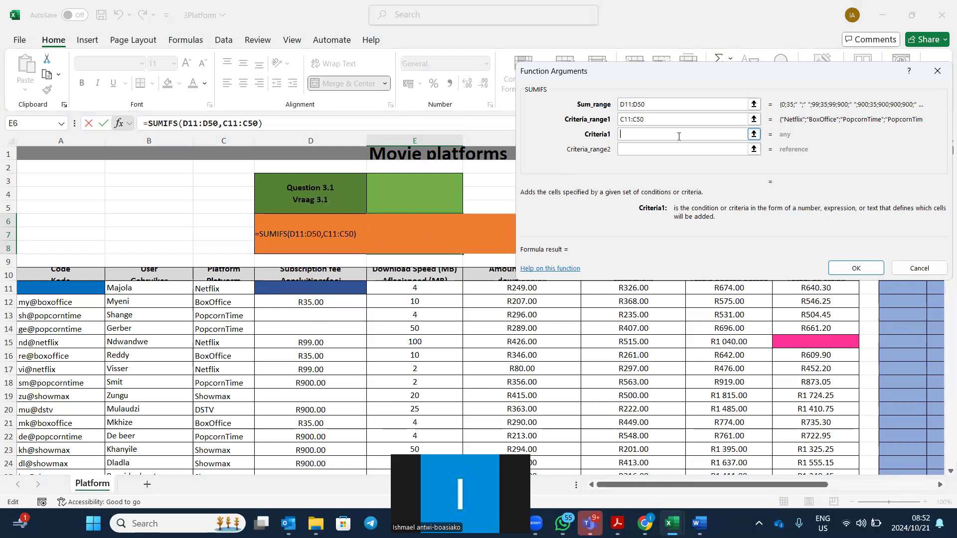
pyautogui.write('N*')
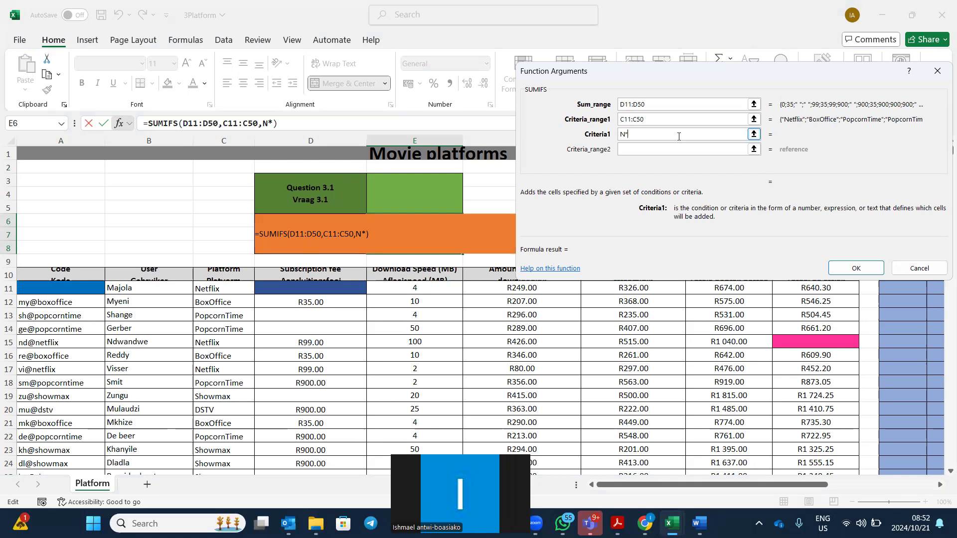
pyautogui.click(650, 150)
pyautogui.click(850, 270)
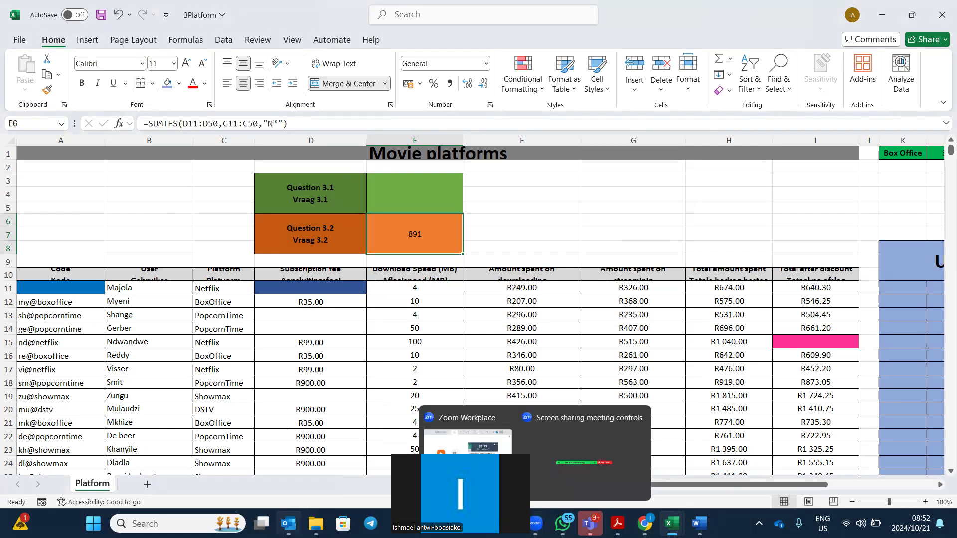
# Open the 4Movies workbook from Prelim22 Datafiles and return to the question paper at Question 4.
pyautogui.moveTo(316, 523)
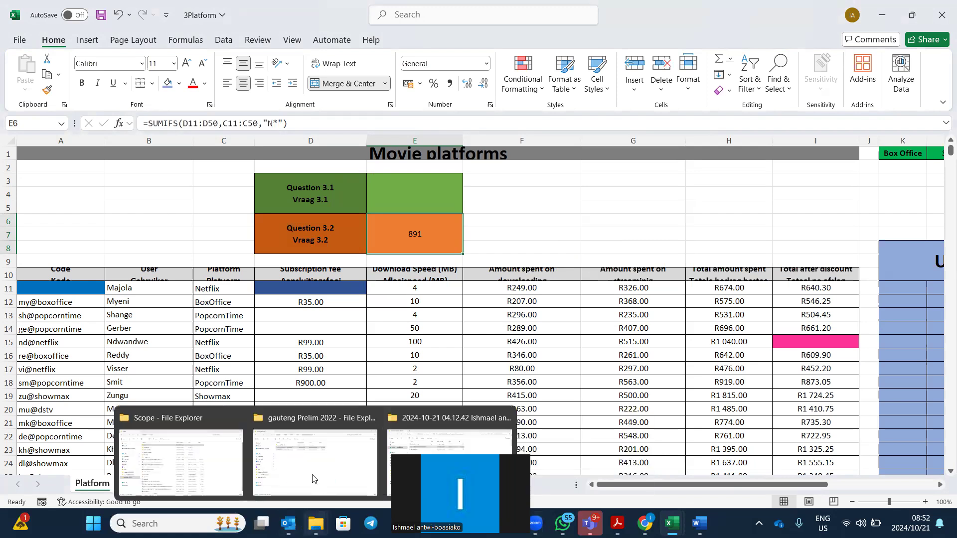
pyautogui.click(348, 456)
pyautogui.doubleClick(252, 119)
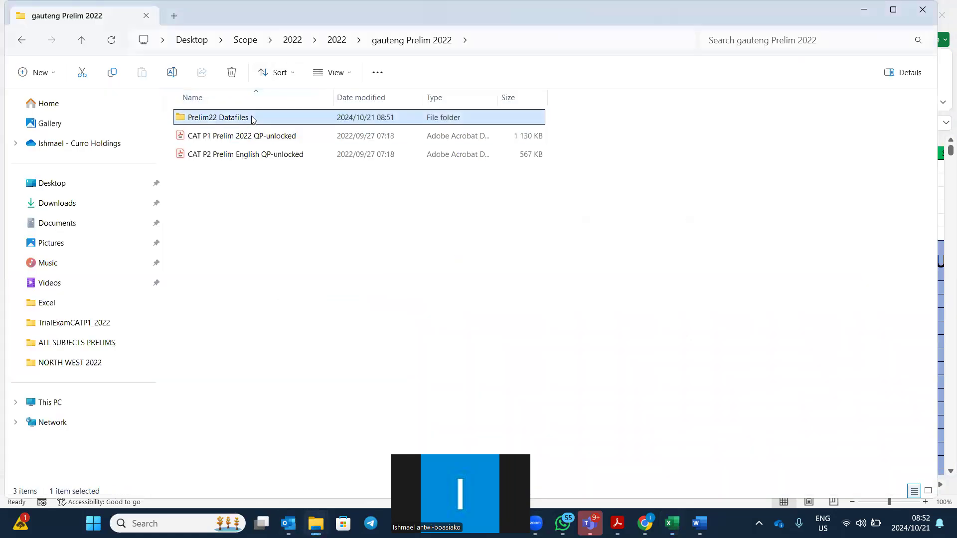
pyautogui.doubleClick(202, 266)
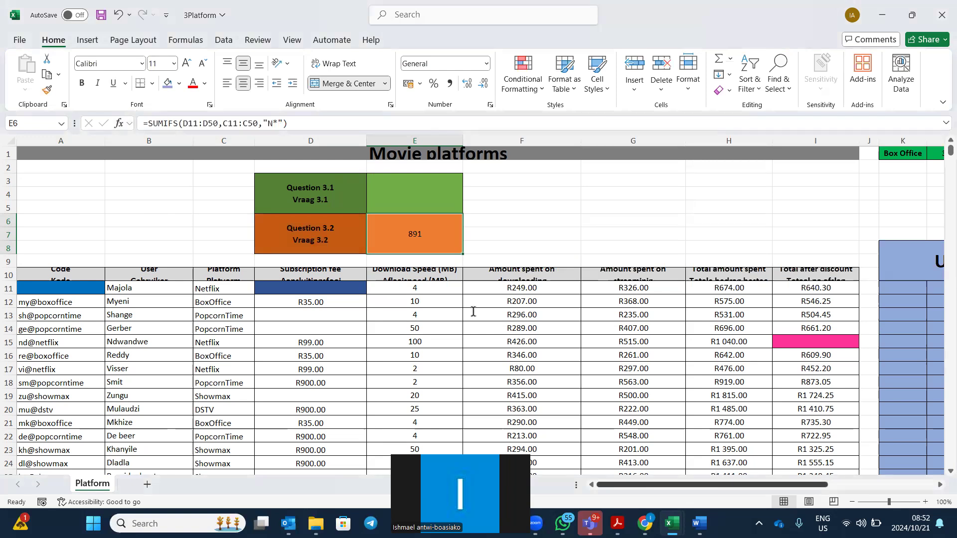
pyautogui.hotkey('alt', 'Tab')
pyautogui.scroll(-1, 473, 312)
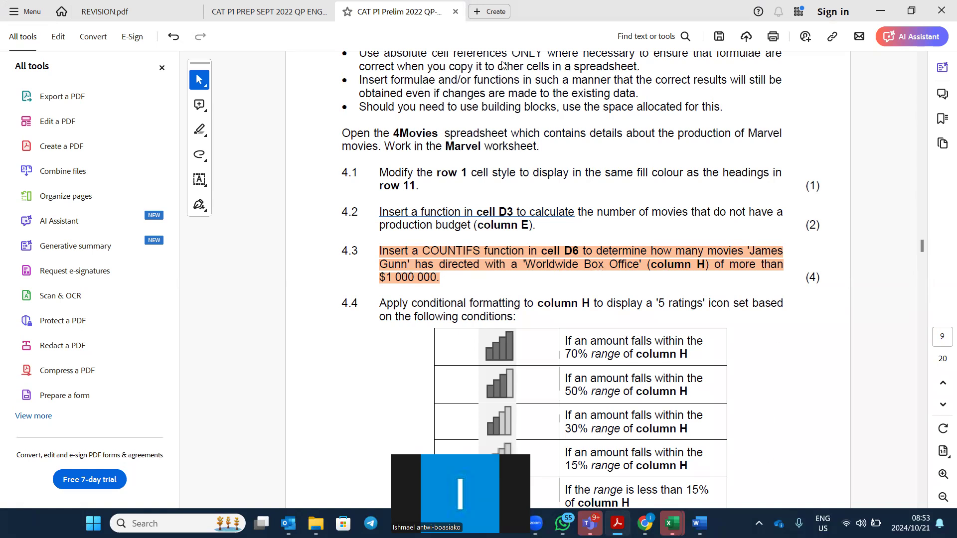
# Shade column G (Domestic Box Office) light blue and column C (Directed by) blue.
pyautogui.hotkey('alt', 'Tab')
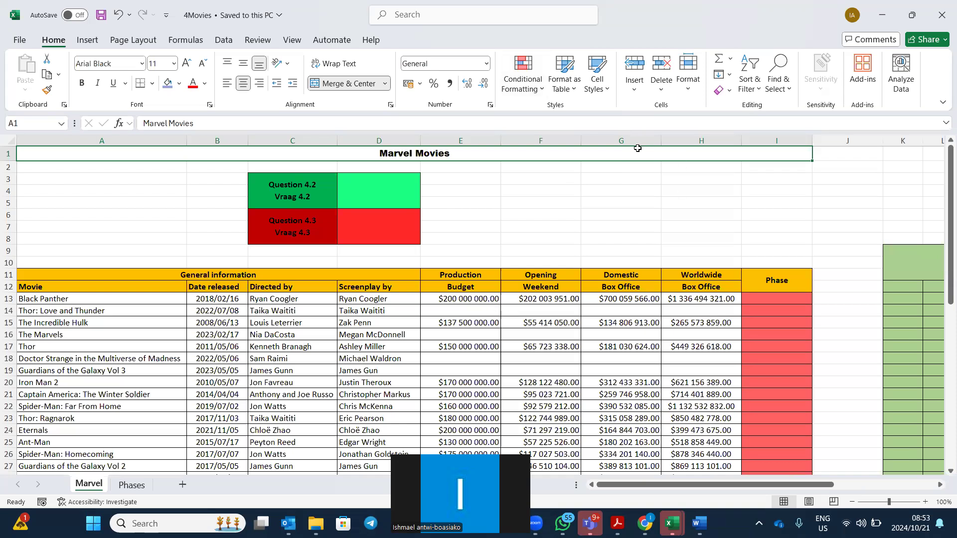
pyautogui.click(628, 134)
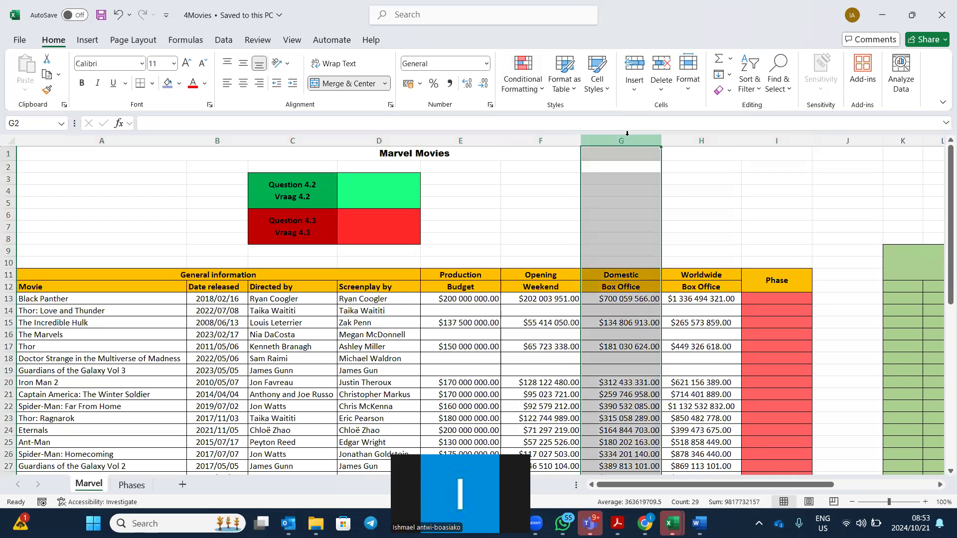
pyautogui.click(167, 83)
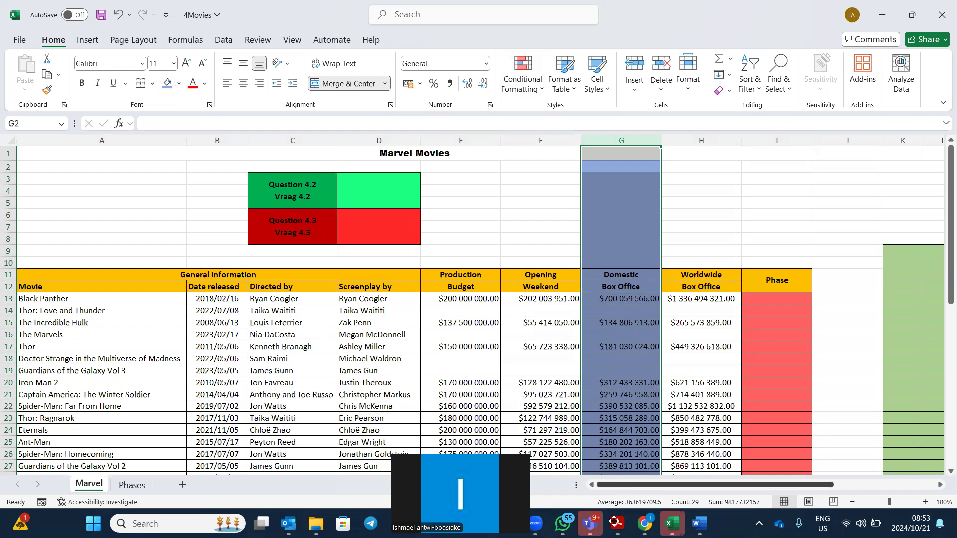
pyautogui.hotkey('alt', 'Tab')
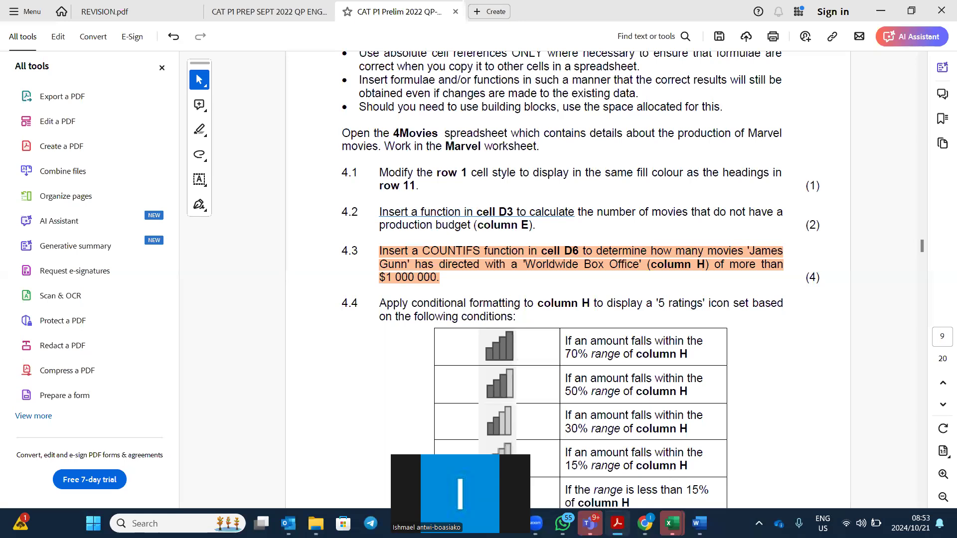
pyautogui.moveTo(671, 524)
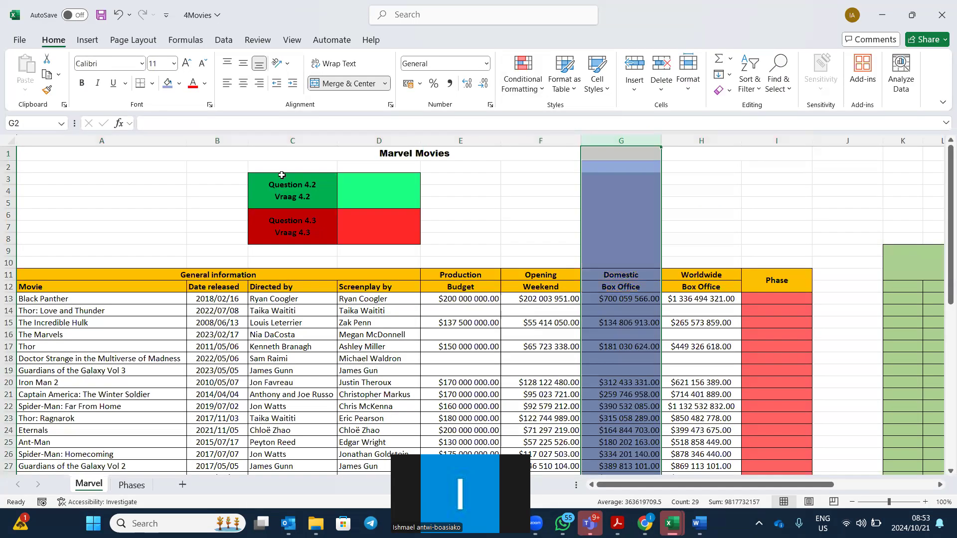
pyautogui.click(292, 141)
pyautogui.click(168, 84)
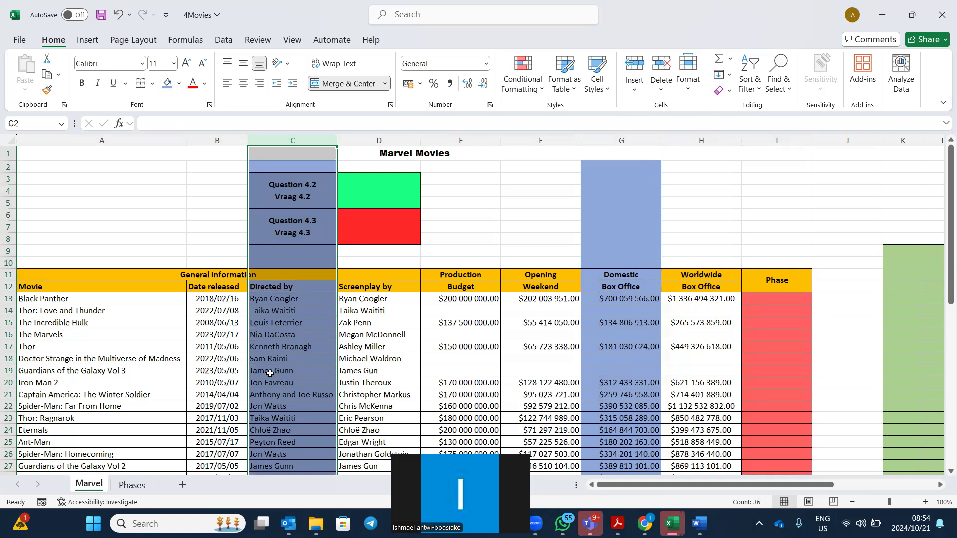
pyautogui.click(362, 226)
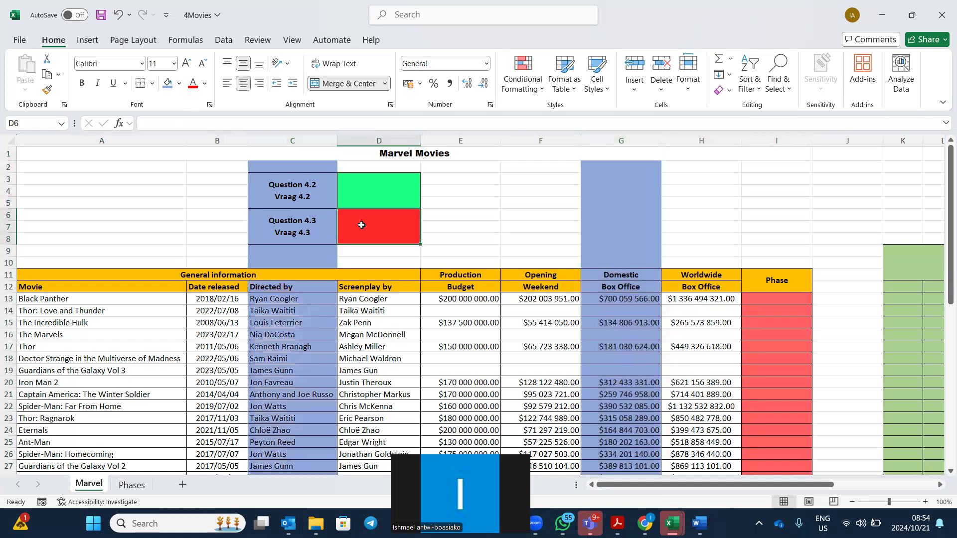
# Start a COUNTIFS in D6 with range C13:C45 and criterion Jam*.
pyautogui.write('=cou')
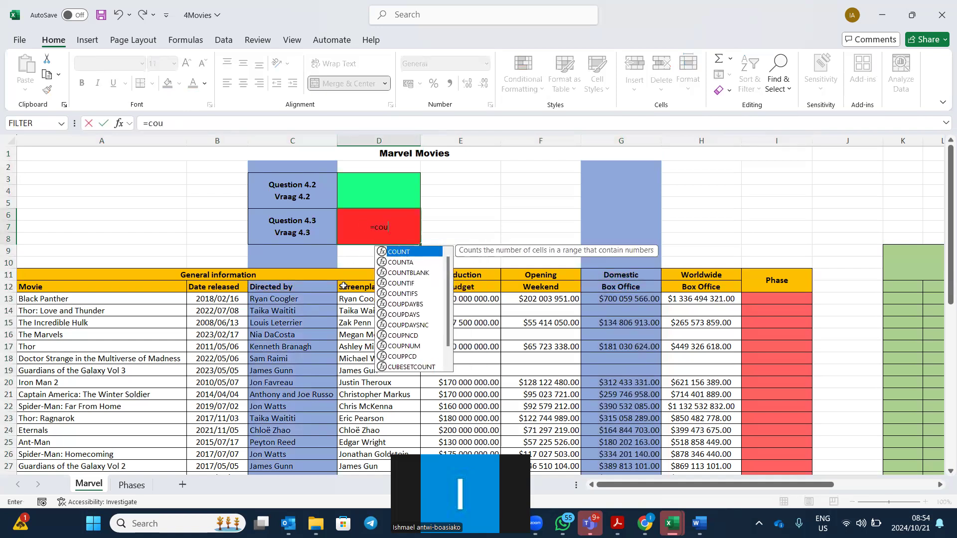
pyautogui.click(383, 296)
pyautogui.doubleClick(383, 296)
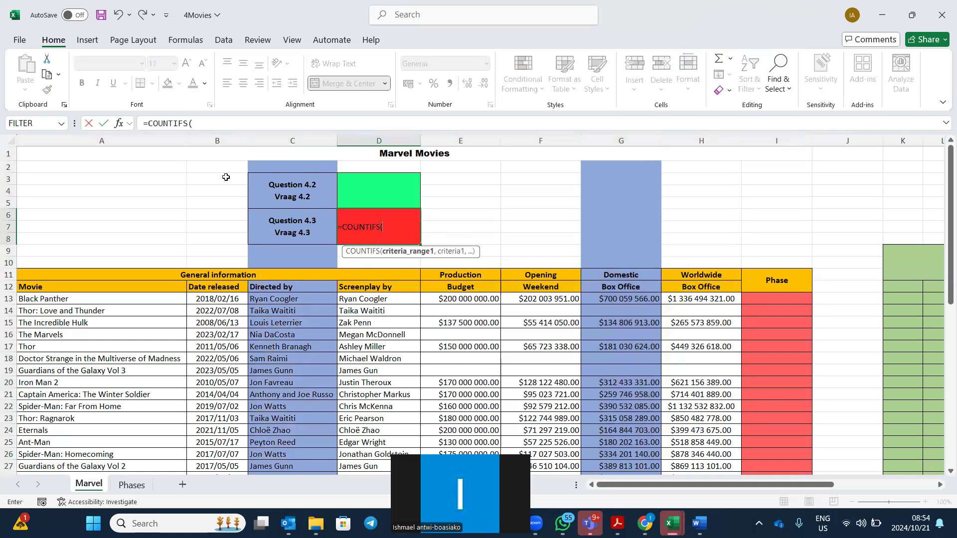
pyautogui.click(119, 126)
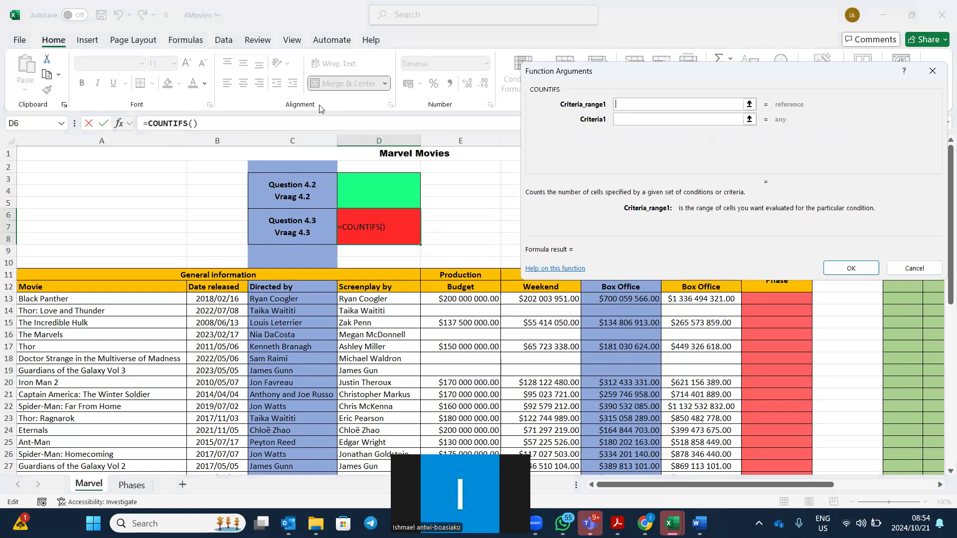
pyautogui.moveTo(657, 79); pyautogui.dragTo(643, 29)
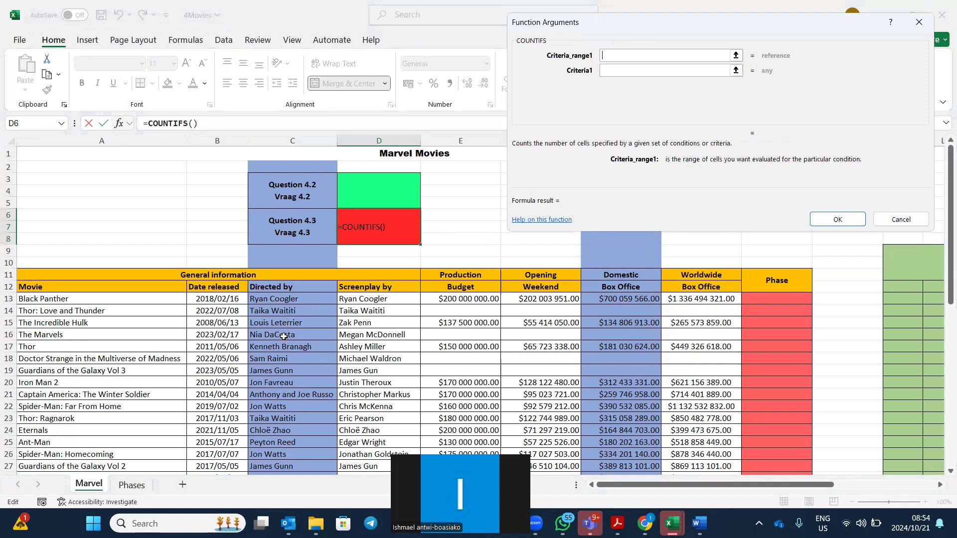
pyautogui.moveTo(285, 300); pyautogui.dragTo(292, 473)
pyautogui.click(629, 70)
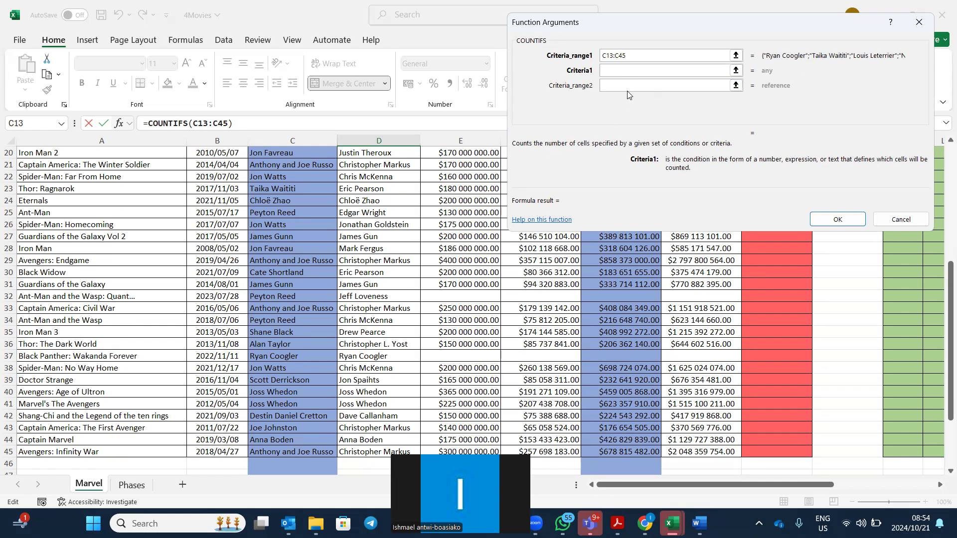
pyautogui.write('J*')
pyautogui.press('BackSpace')
pyautogui.write('am')
pyautogui.write('*')
# Add the second range H13:H45 with criterion >1000000 and confirm, returning 2.
pyautogui.click(696, 83)
pyautogui.click(613, 89)
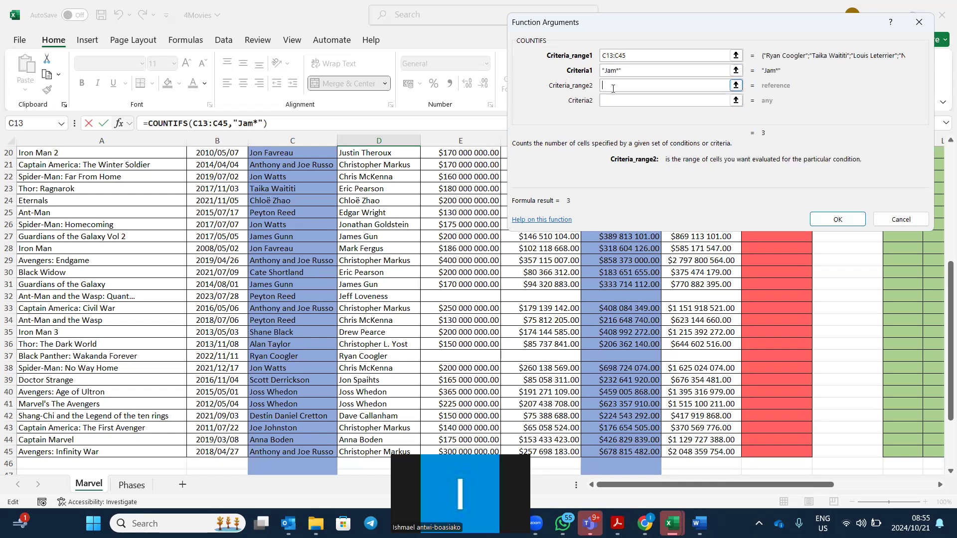
pyautogui.scroll(6, 604, 387)
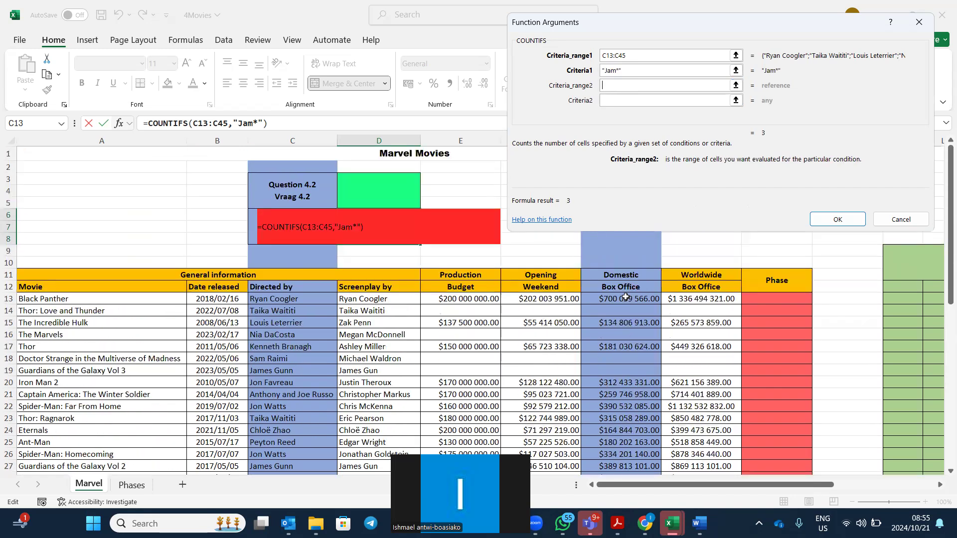
pyautogui.moveTo(620, 299); pyautogui.dragTo(629, 330)
pyautogui.scroll(5, 632, 329)
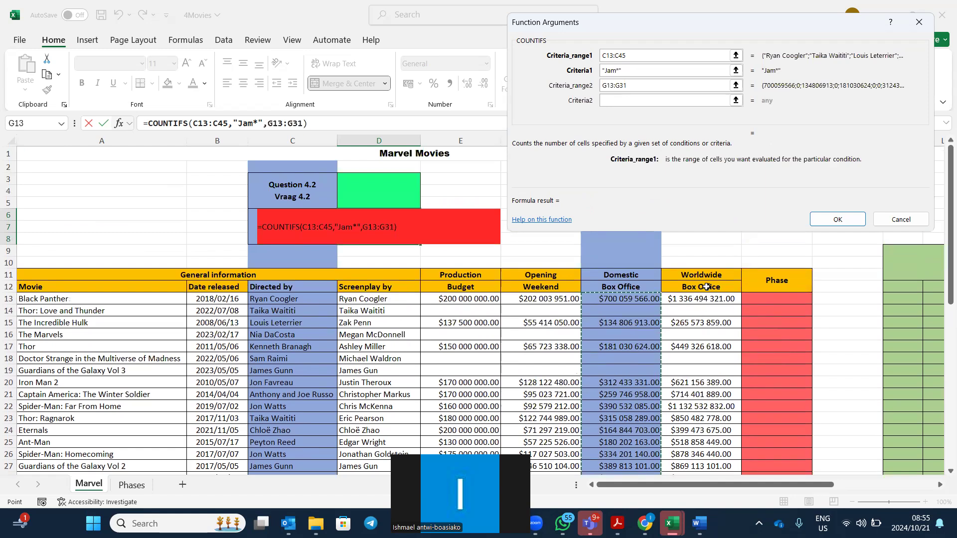
pyautogui.click(689, 300)
pyautogui.moveTo(688, 300); pyautogui.dragTo(701, 409)
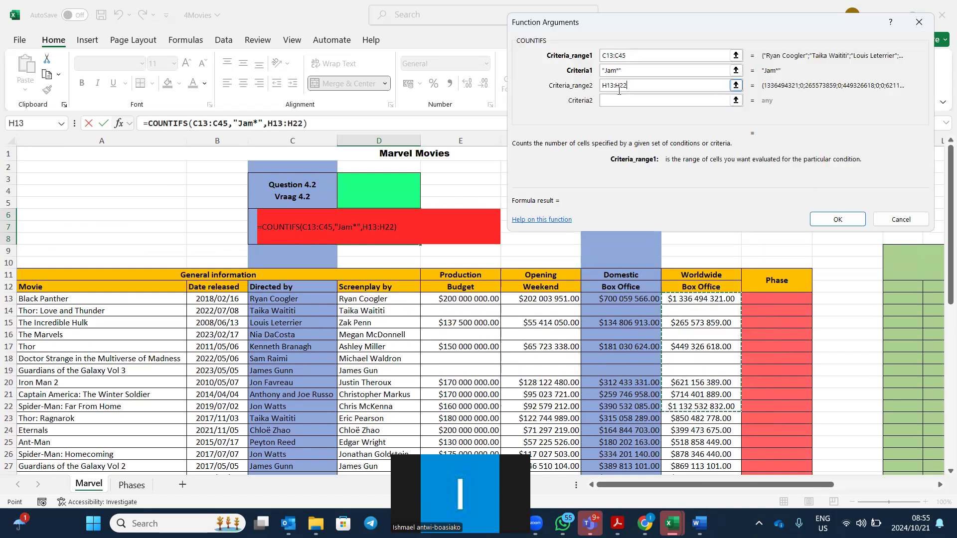
pyautogui.press('BackSpace')
pyautogui.press('BackSpace')
pyautogui.write('45')
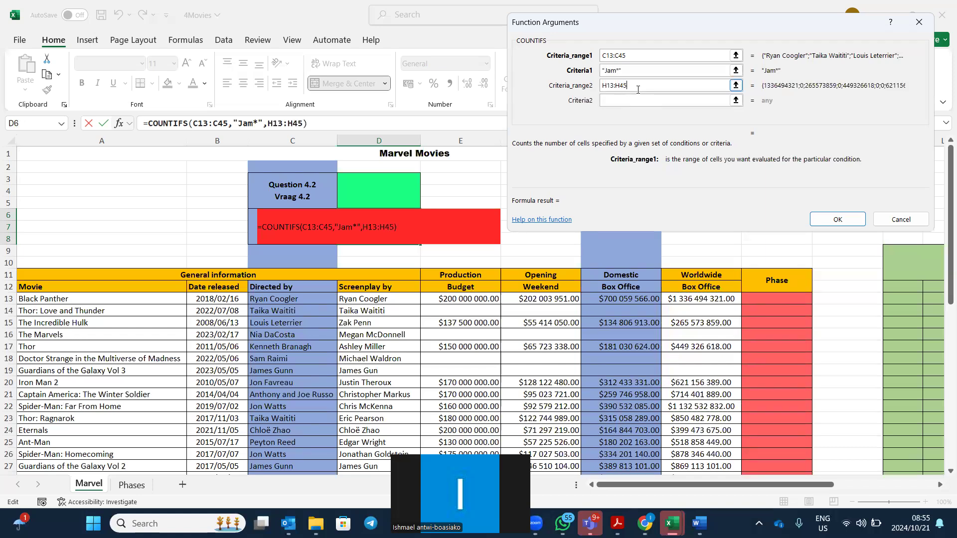
pyautogui.click(636, 102)
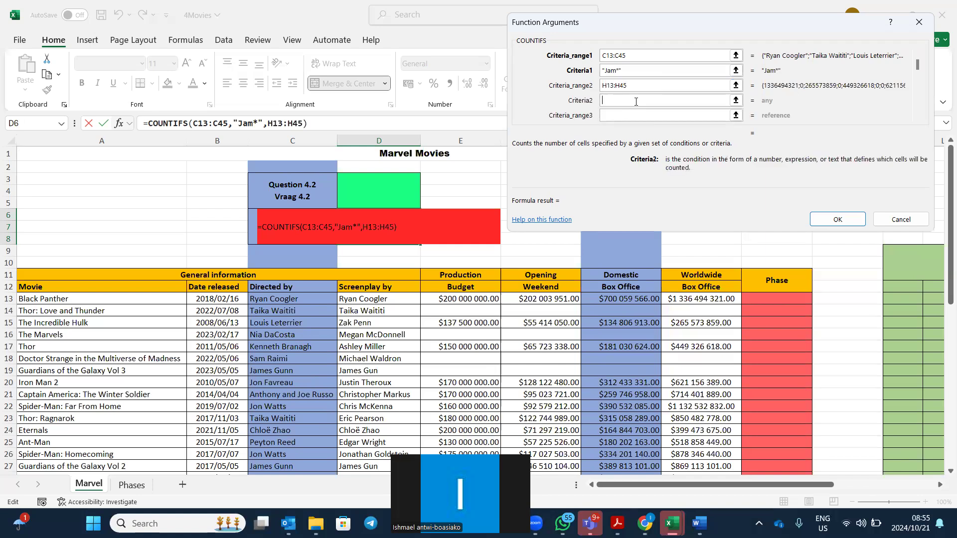
pyautogui.write('>1000000')
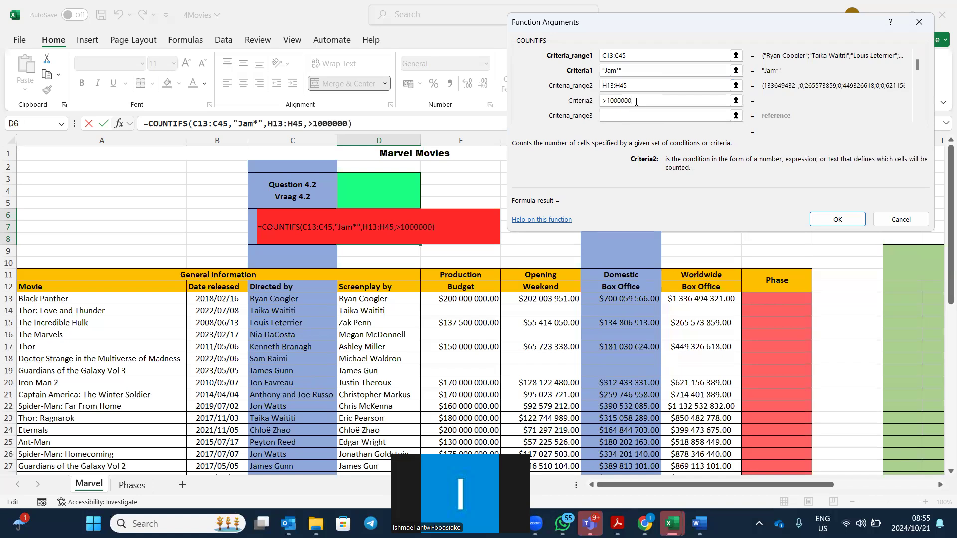
pyautogui.click(837, 220)
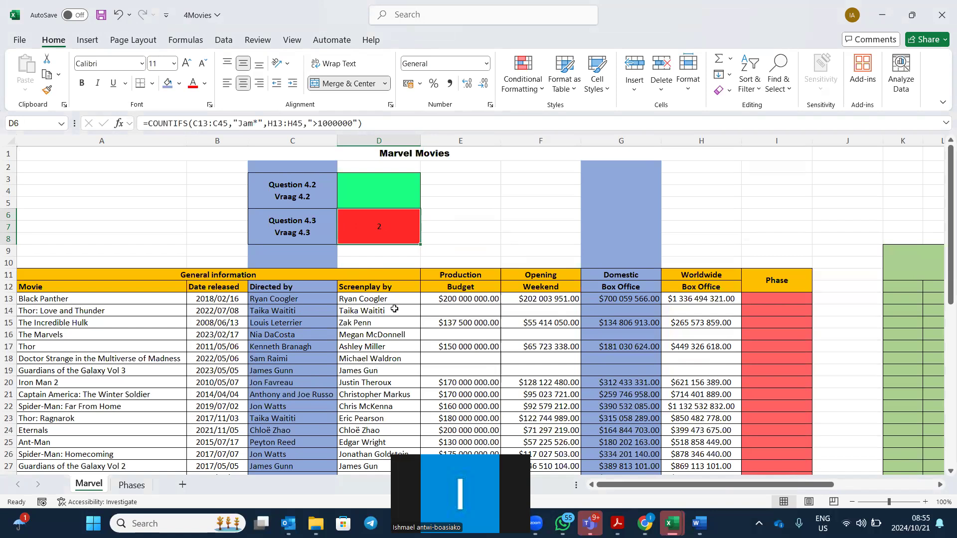
pyautogui.click(117, 125)
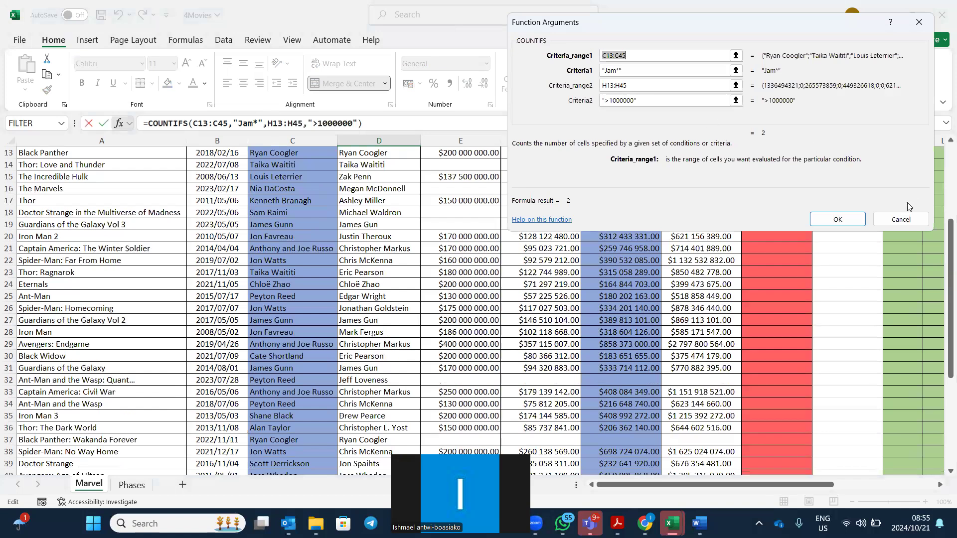
pyautogui.click(896, 222)
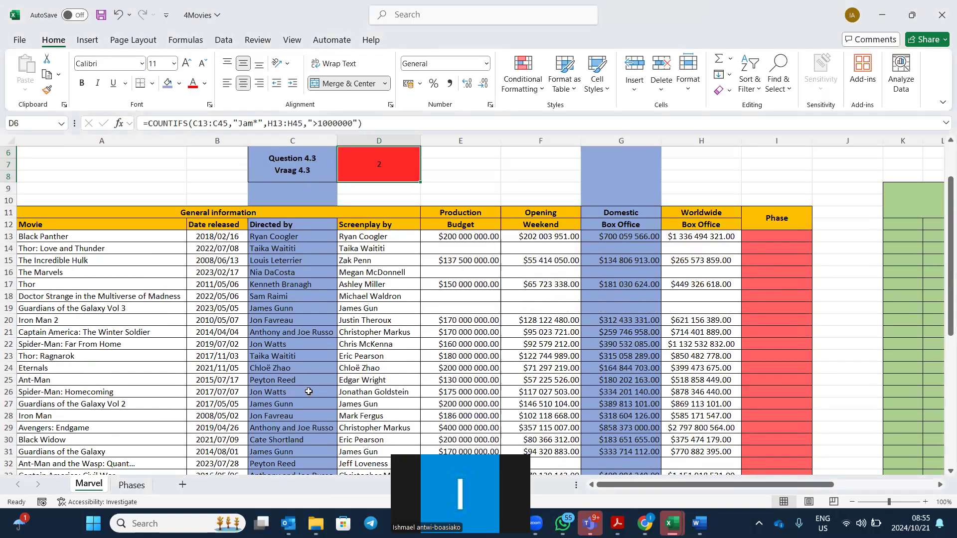
pyautogui.scroll(1, 363, 330)
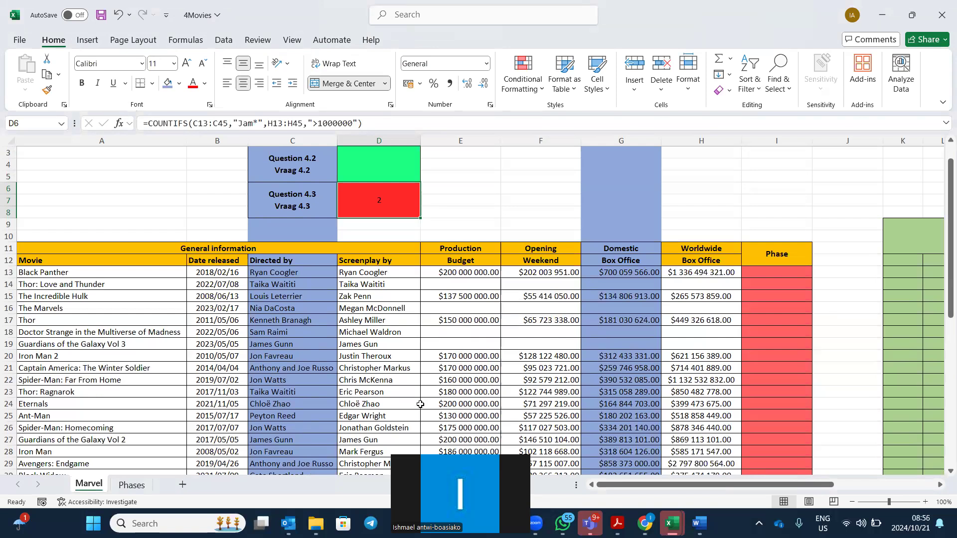
pyautogui.scroll(-4, 421, 404)
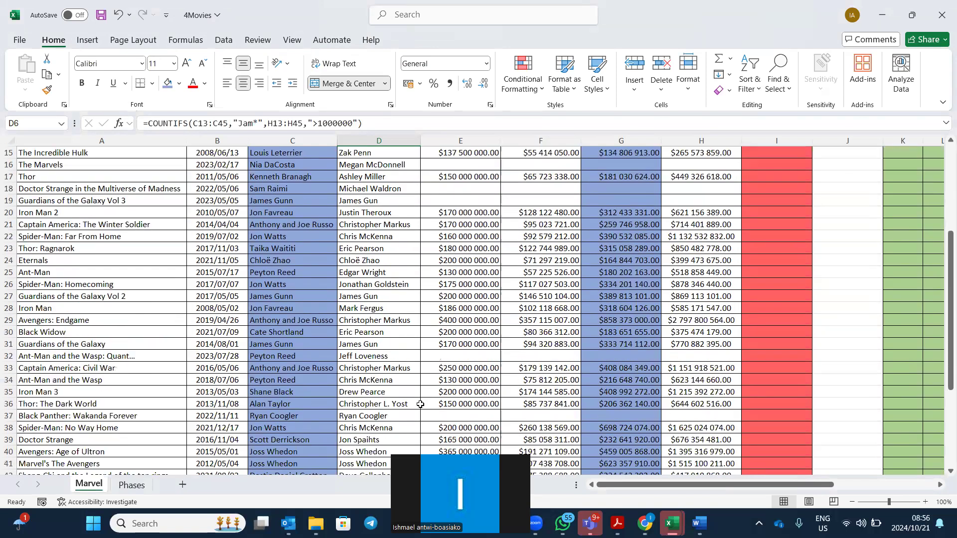
pyautogui.scroll(4, 420, 404)
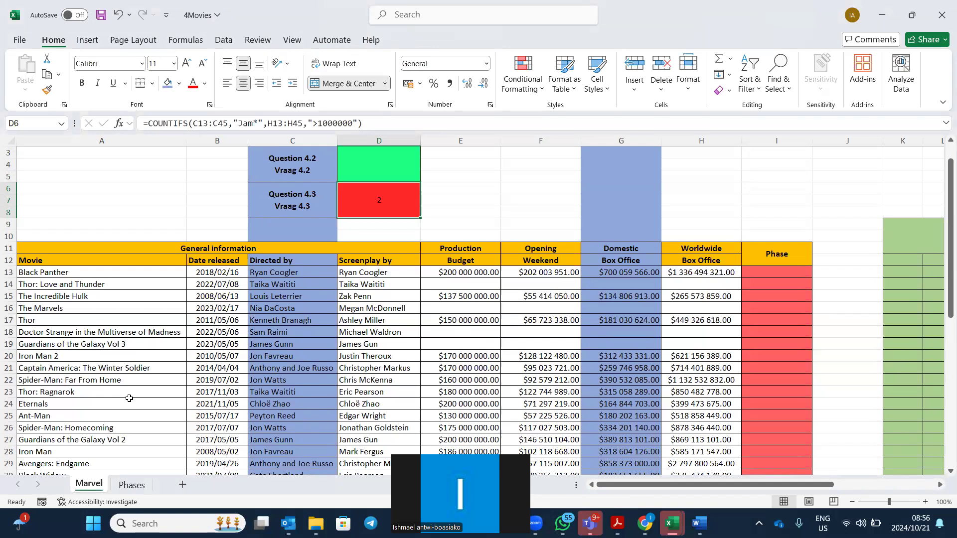
pyautogui.scroll(-1, 130, 399)
pyautogui.scroll(-3, 129, 398)
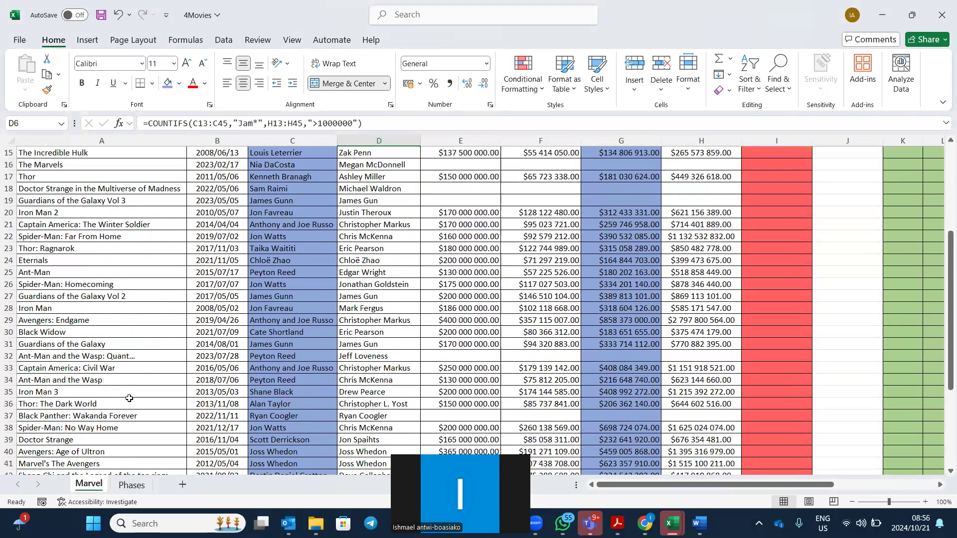
pyautogui.scroll(-1, 129, 398)
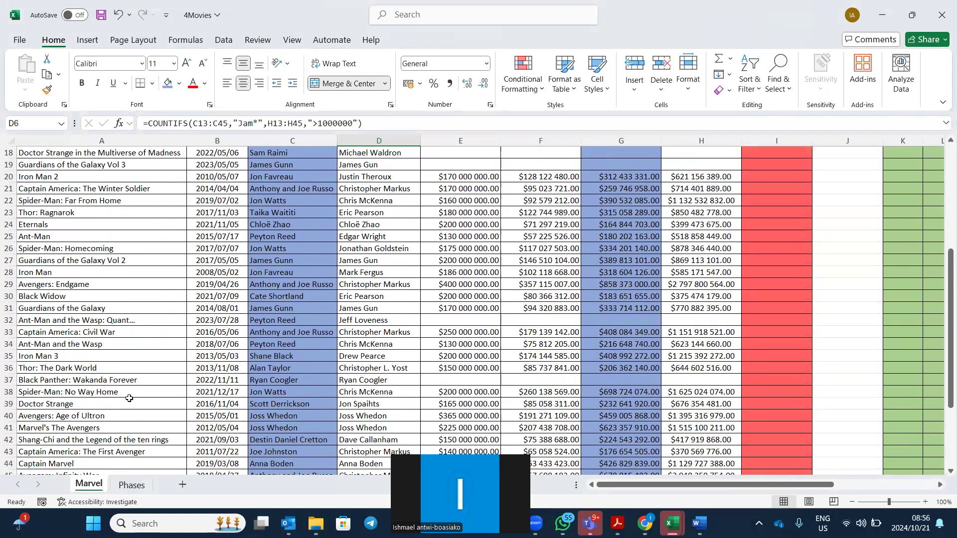
pyautogui.scroll(4, 129, 398)
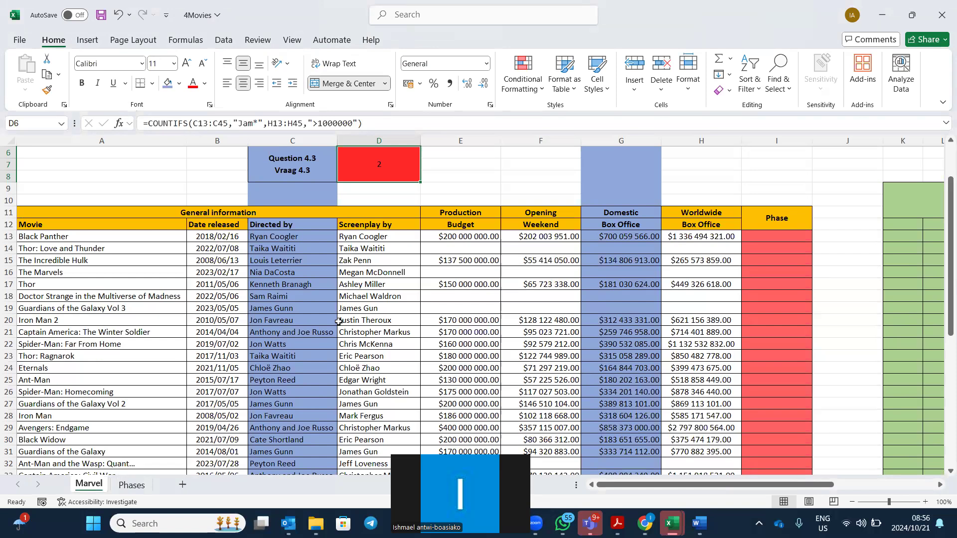
pyautogui.scroll(2, 637, 315)
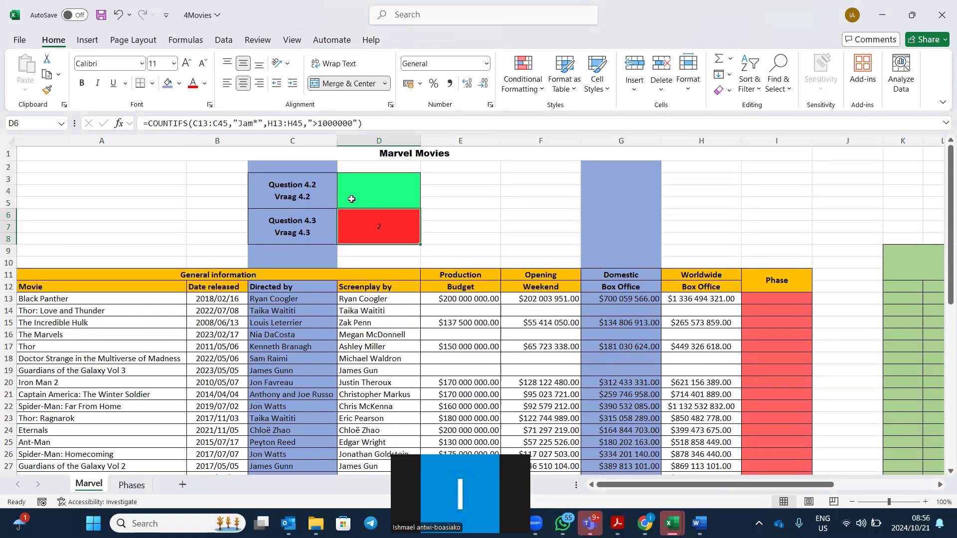
pyautogui.click(370, 193)
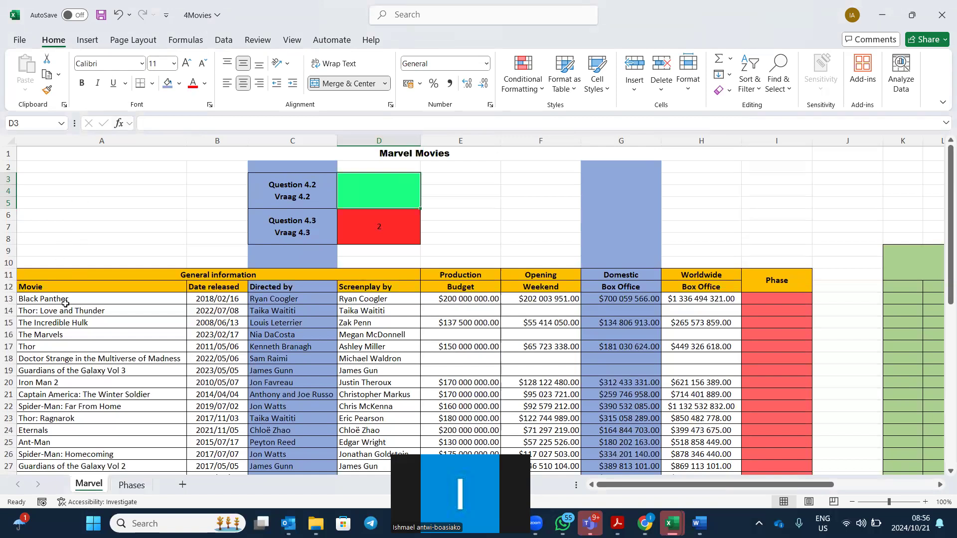
pyautogui.scroll(-3, 120, 351)
pyautogui.scroll(-3, 119, 352)
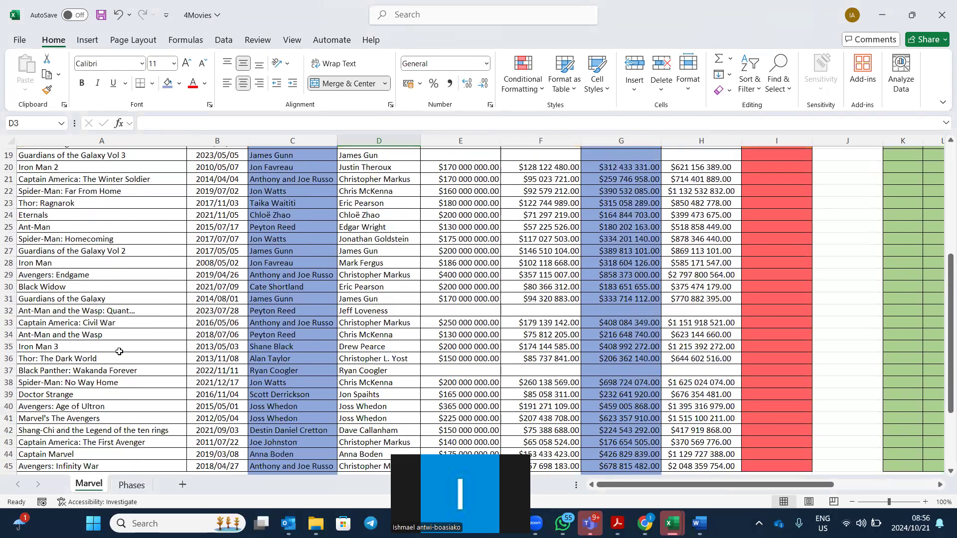
pyautogui.scroll(-1, 119, 351)
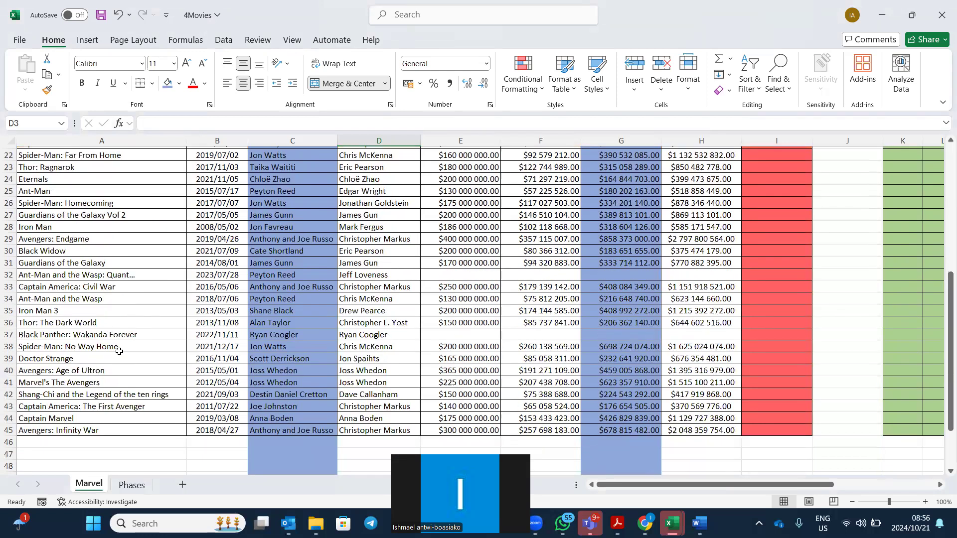
# Append ' Black' to the A45 title so it reads 'Avengers: Infinity War Black'.
pyautogui.doubleClick(115, 428)
pyautogui.write('Black')
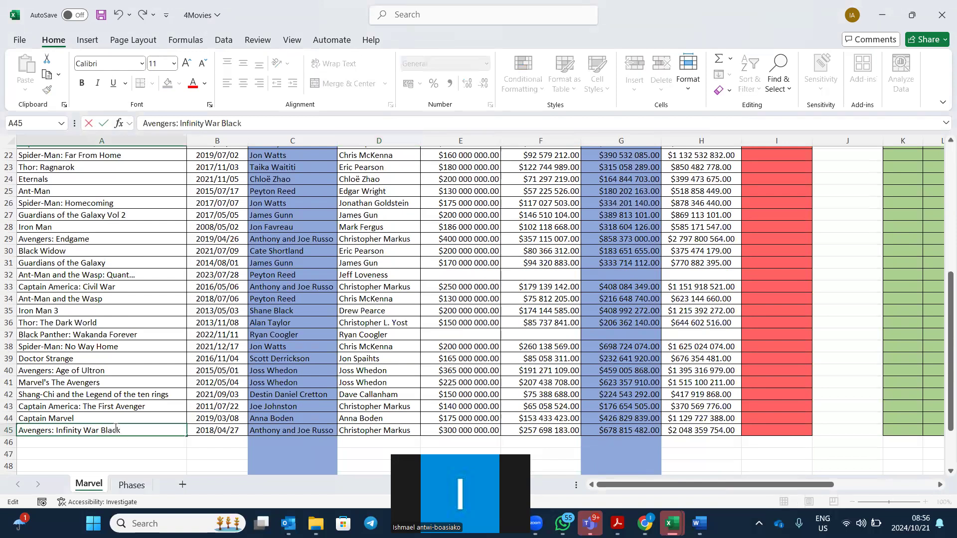
pyautogui.click(111, 452)
pyautogui.click(131, 430)
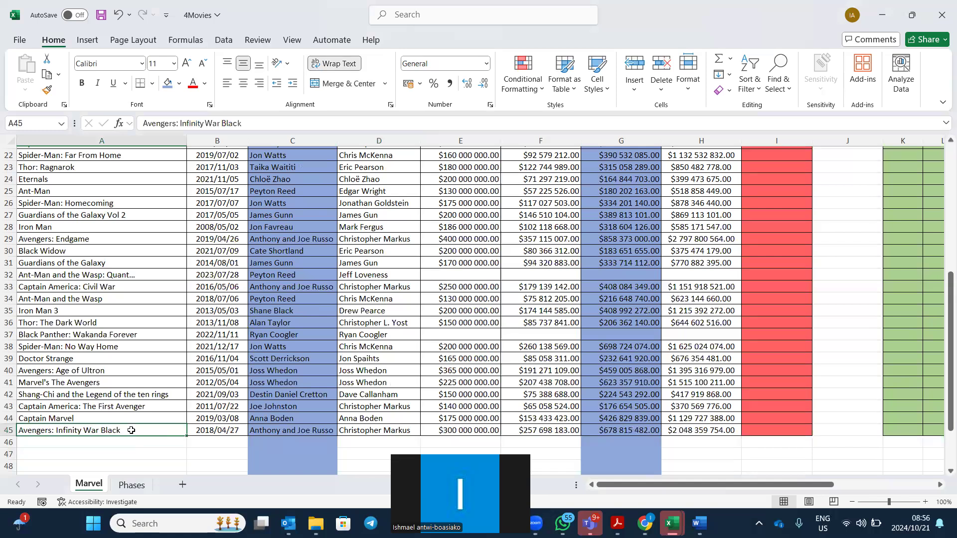
pyautogui.scroll(2, 280, 368)
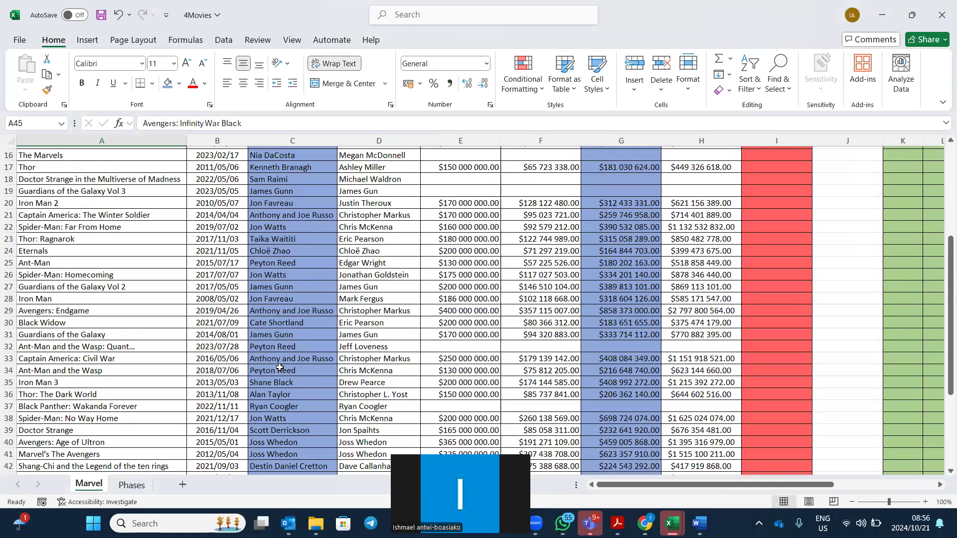
pyautogui.scroll(-1, 280, 367)
pyautogui.scroll(-2, 159, 479)
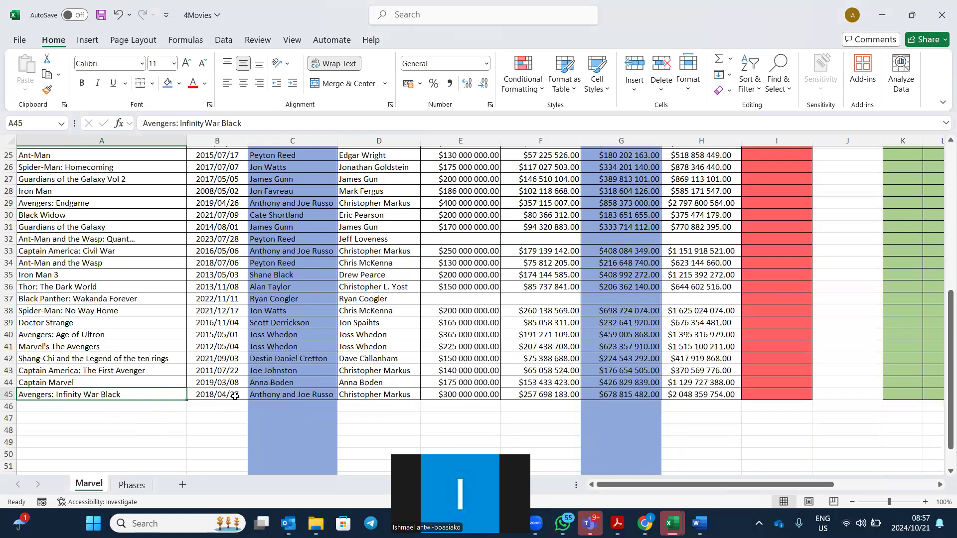
pyautogui.scroll(8, 235, 396)
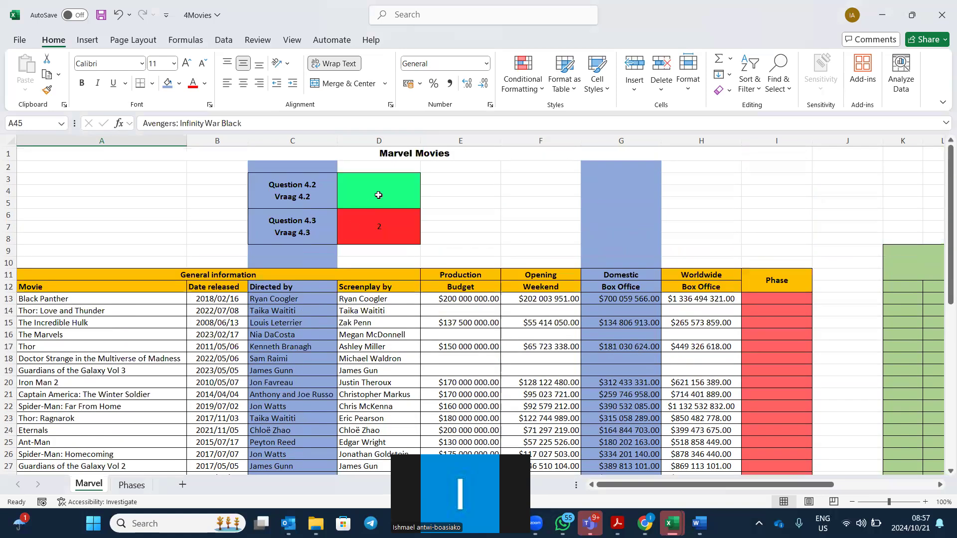
# Enter =SUMIFS(H13:H45,A13:A45,"*black*") in D3 to total box office for titles containing black.
pyautogui.click(379, 195)
pyautogui.write('=sum')
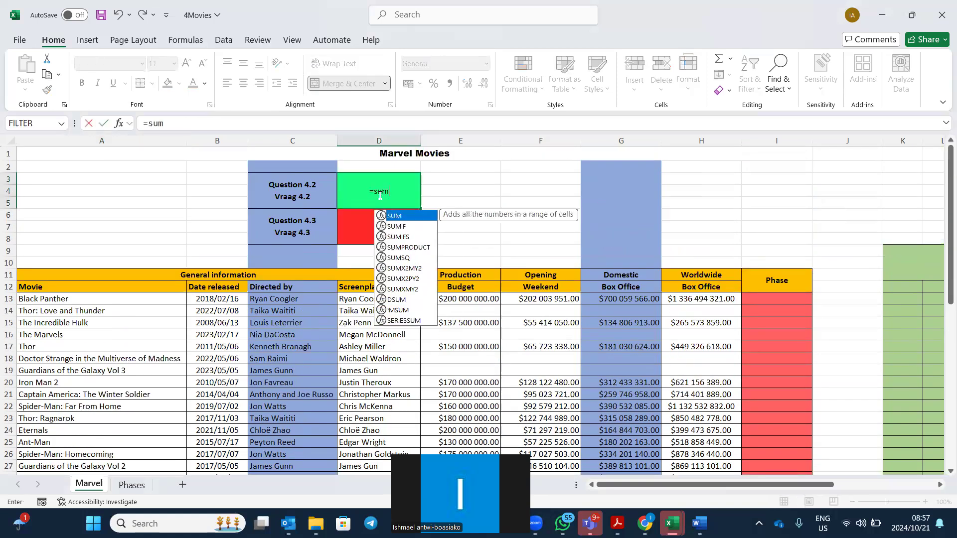
pyautogui.doubleClick(379, 237)
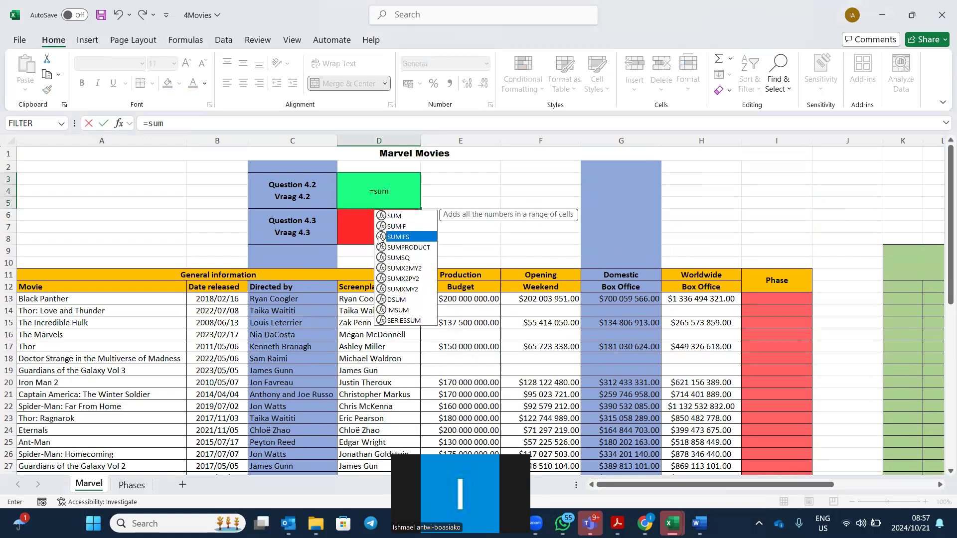
pyautogui.click(119, 123)
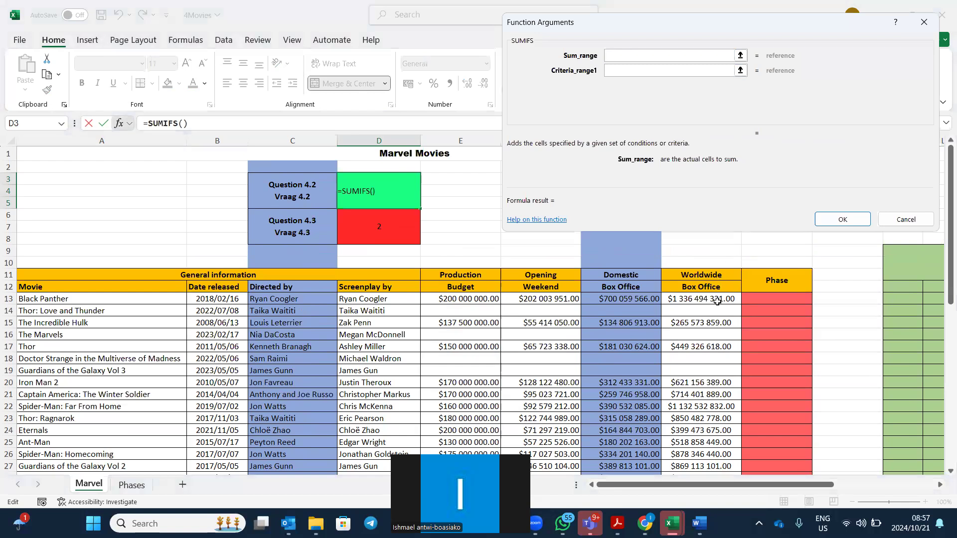
pyautogui.moveTo(723, 300); pyautogui.dragTo(717, 453)
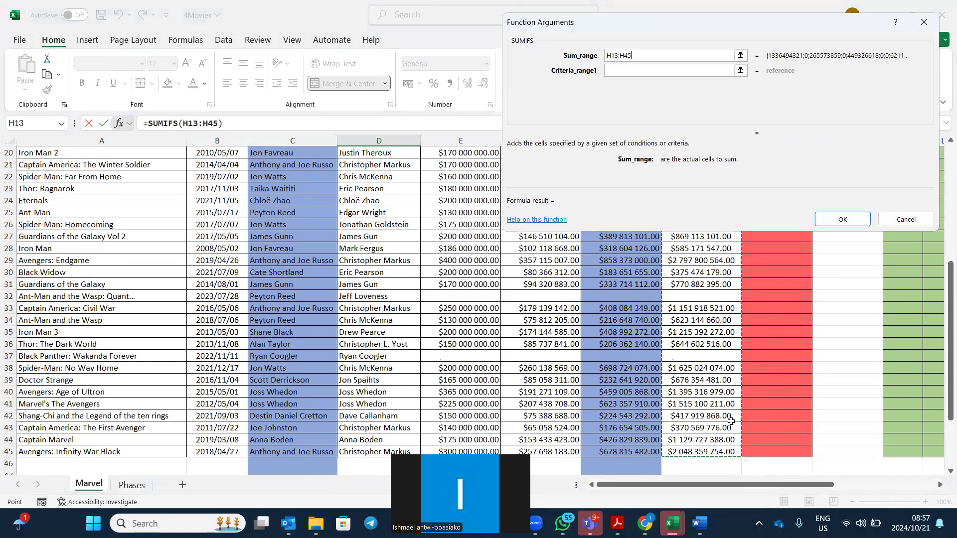
pyautogui.click(630, 71)
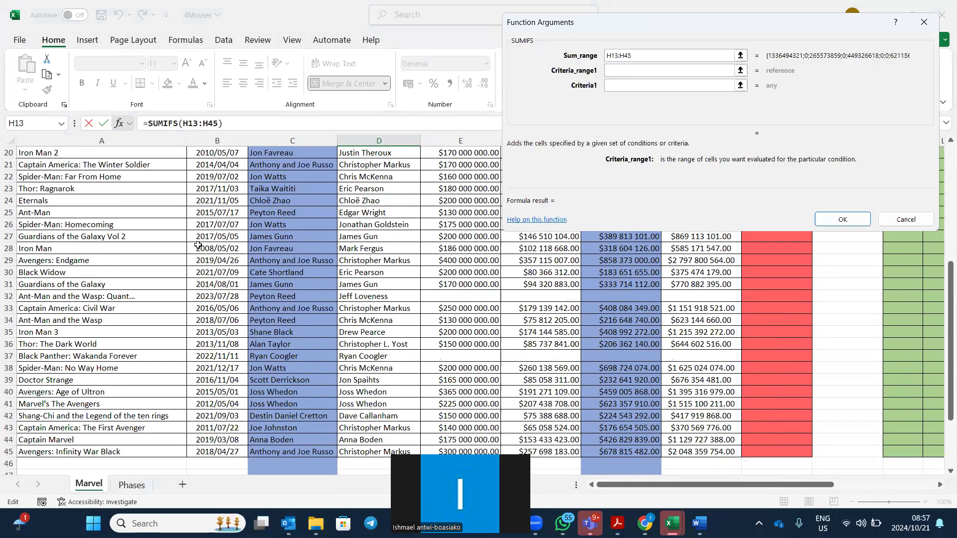
pyautogui.scroll(4, 198, 245)
pyautogui.moveTo(79, 213); pyautogui.dragTo(145, 444)
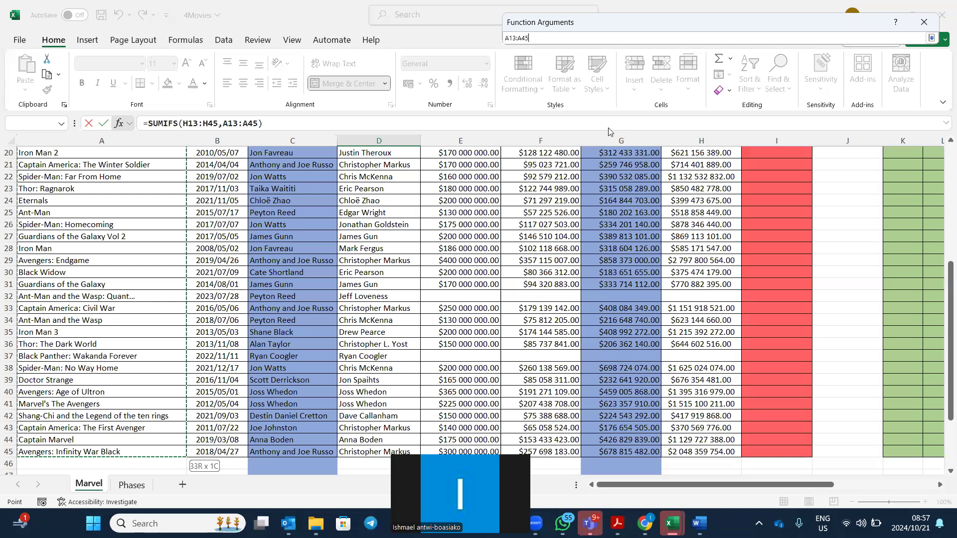
pyautogui.click(622, 91)
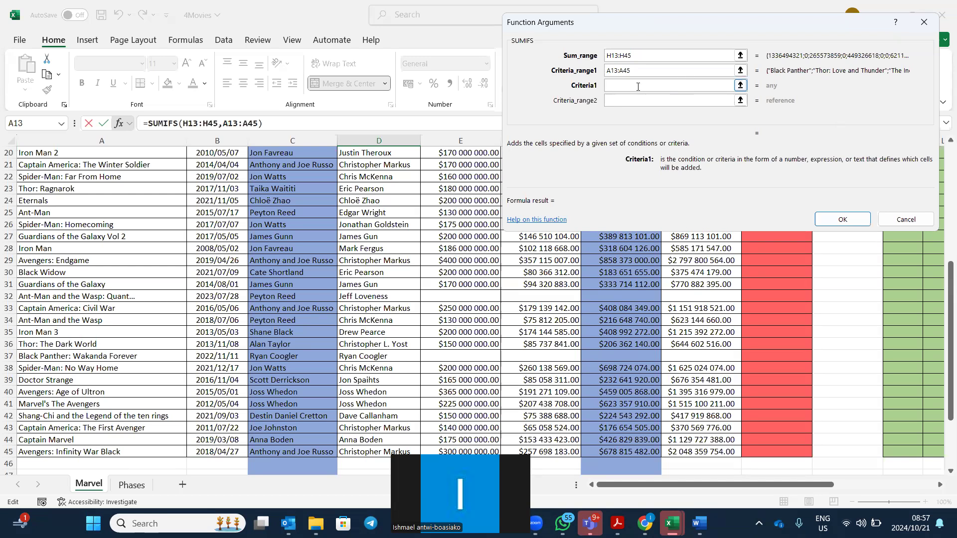
pyautogui.write('*black*')
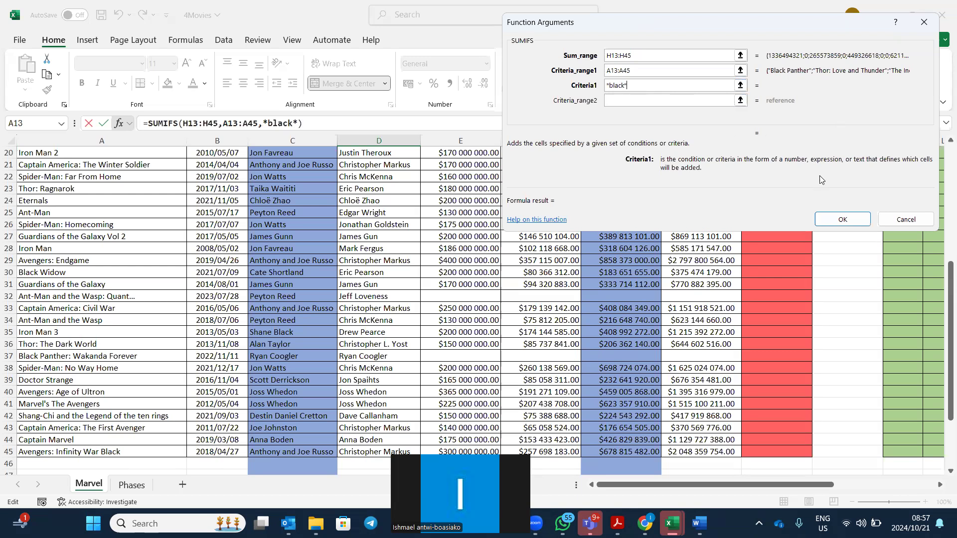
pyautogui.click(848, 221)
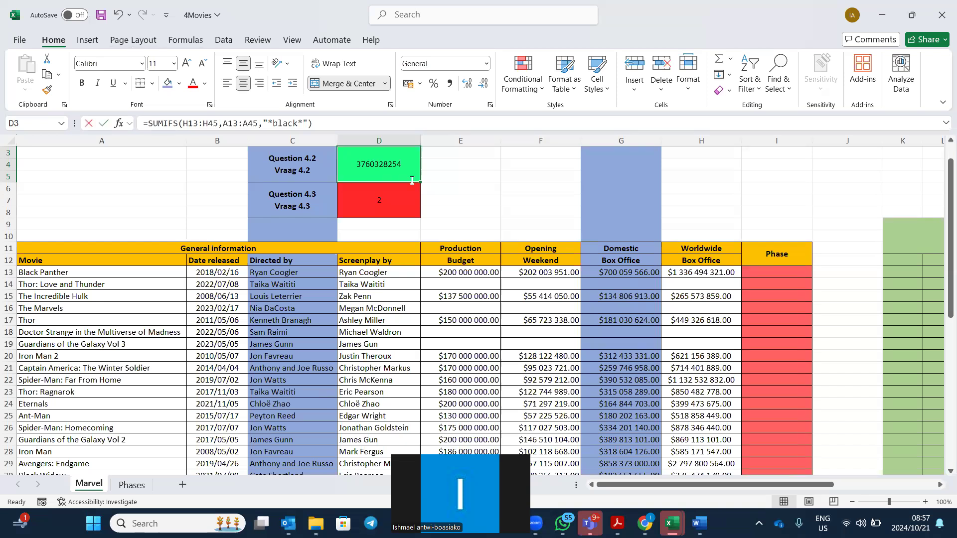
pyautogui.doubleClick(360, 160)
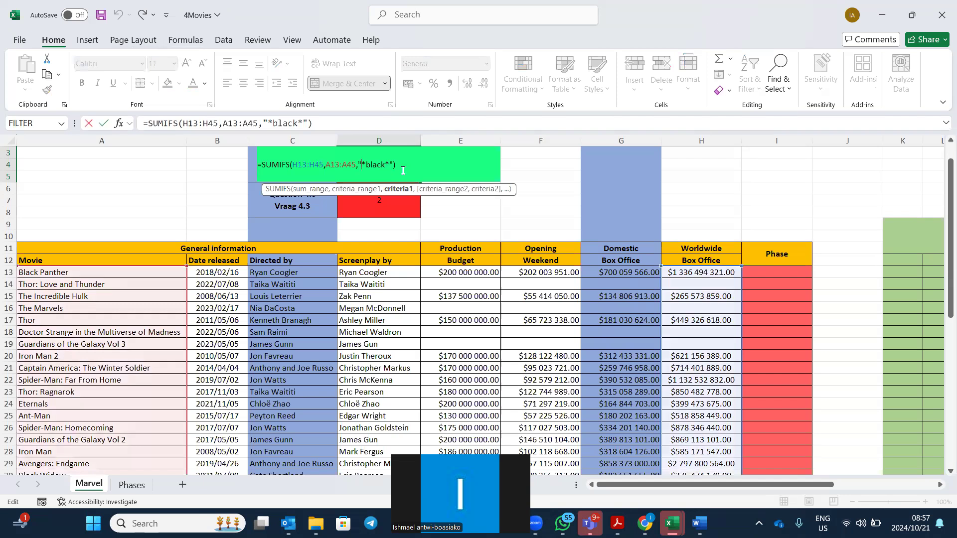
# Commit the D3 formula and widen column D to fit the result.
pyautogui.press('Return')
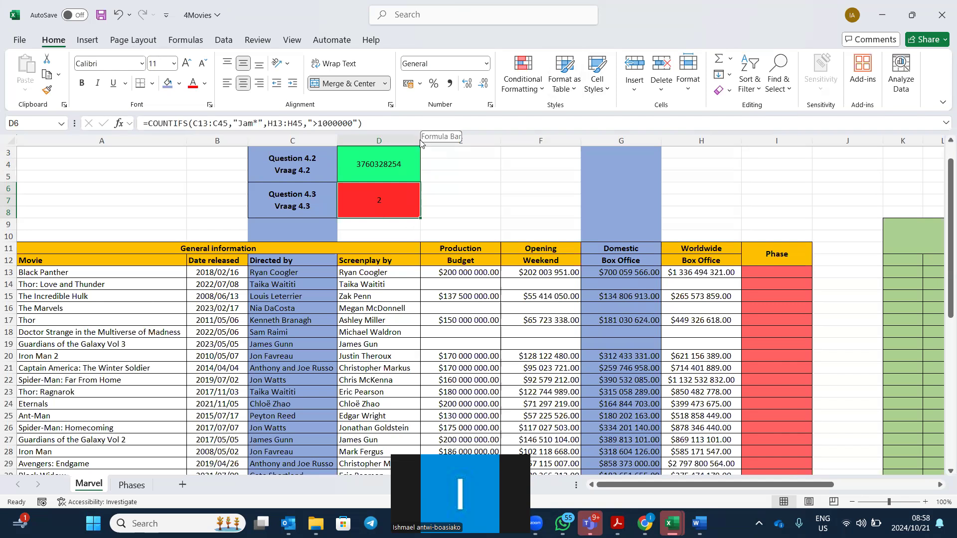
pyautogui.moveTo(420, 142); pyautogui.dragTo(486, 142)
# Enlarge the font of empty cell D9 to 22 points.
pyautogui.click(437, 224)
pyautogui.click(191, 67)
pyautogui.click(191, 66)
pyautogui.click(190, 67)
pyautogui.click(191, 66)
pyautogui.click(190, 67)
pyautogui.click(191, 67)
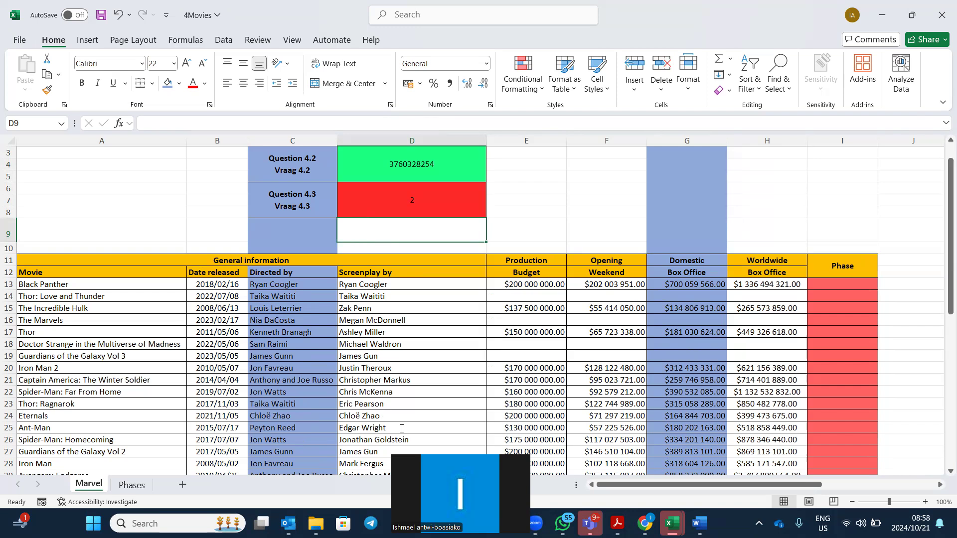
pyautogui.hotkey('alt', 'Tab')
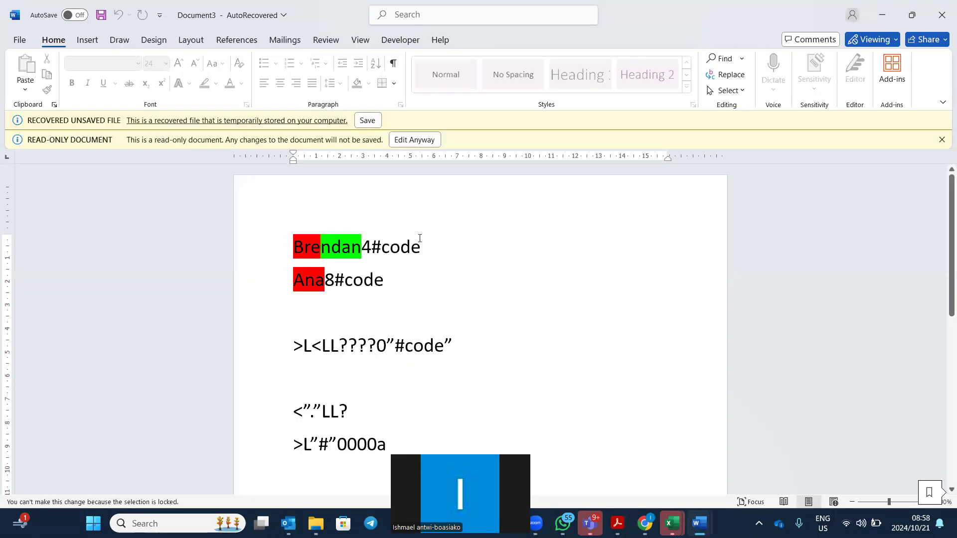
# Enable editing in the recovered Document3 and clear all its existing text.
pyautogui.click(417, 141)
pyautogui.hotkey('ctrl', 'a')
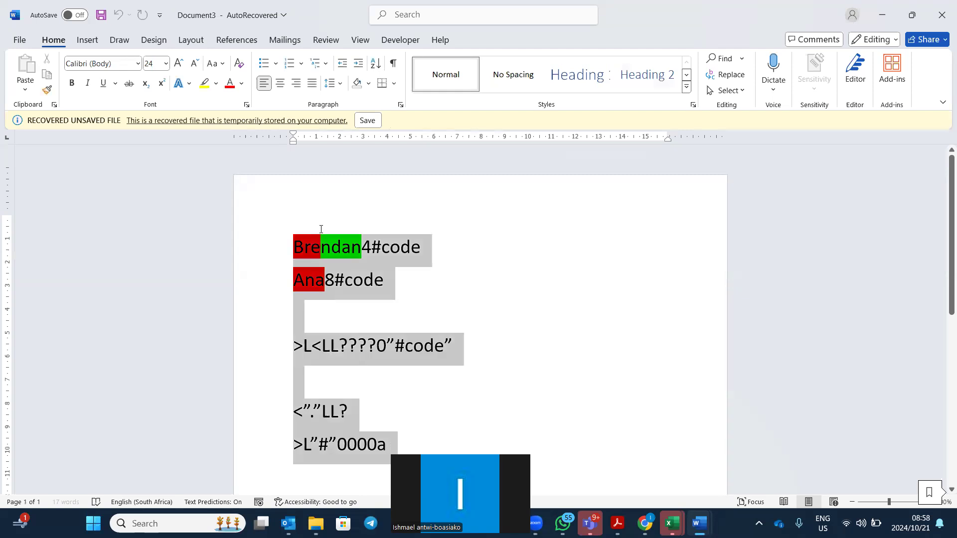
pyautogui.click(313, 232)
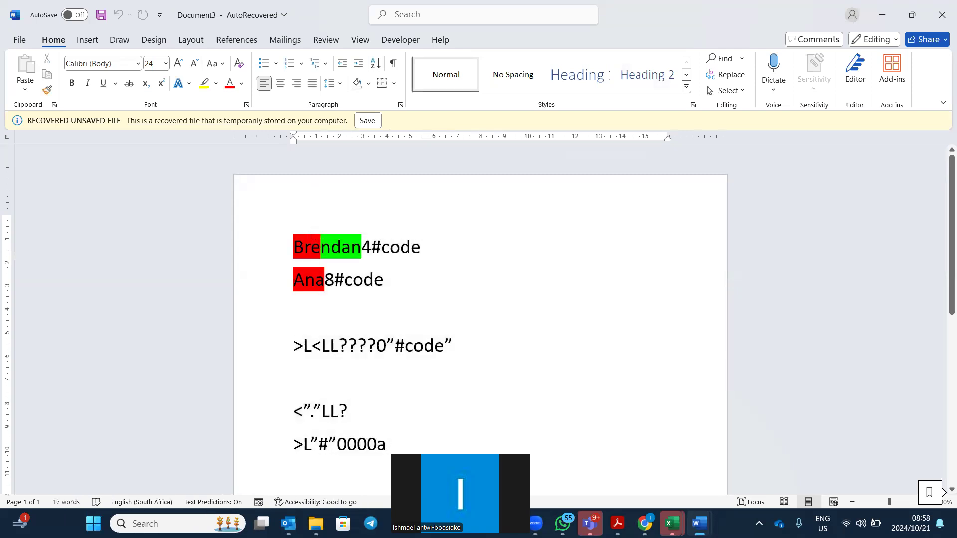
pyautogui.hotkey('ctrl', 'a')
pyautogui.write('"male" or "female" Between 1 and 10 Between 01/01/2010 and 31/12/2022 >=now()')
pyautogui.click(325, 250)
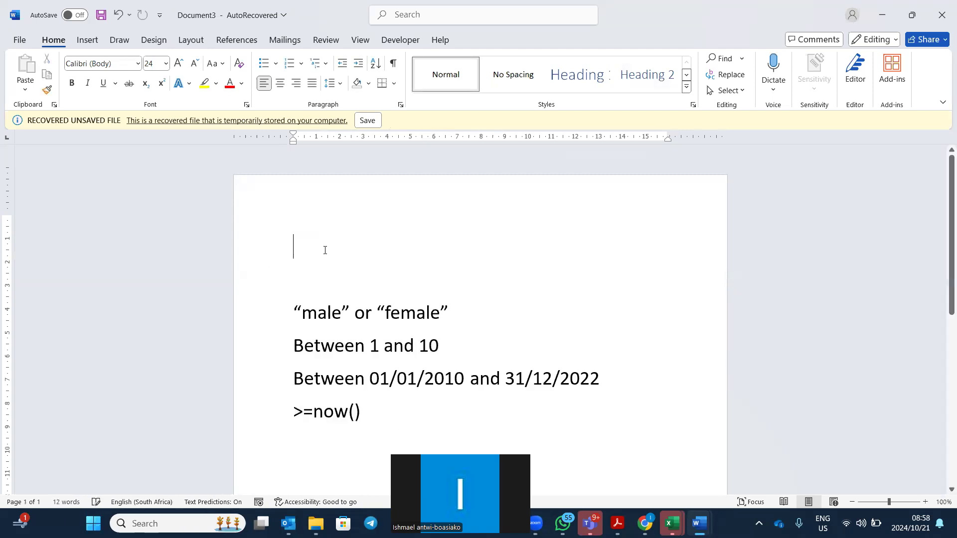
pyautogui.hotkey('ctrl', 'a')
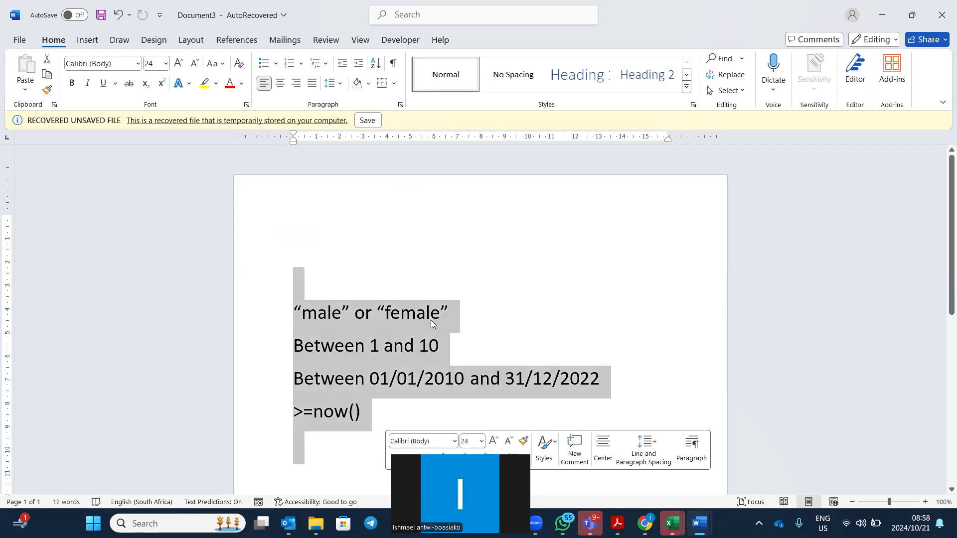
pyautogui.press('Delete')
# Type notes '? *', 'A*===BEGINS WITH LETTER A' and '*A===ENDS WITH LETTER A' on separate lines.
pyautogui.write('? ')
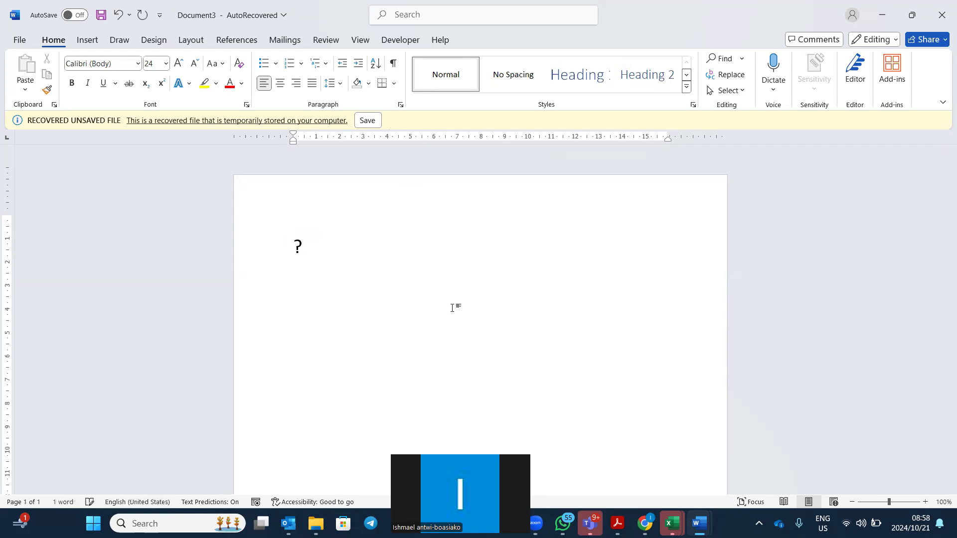
pyautogui.write('*')
pyautogui.press('Return')
pyautogui.write('A*===')
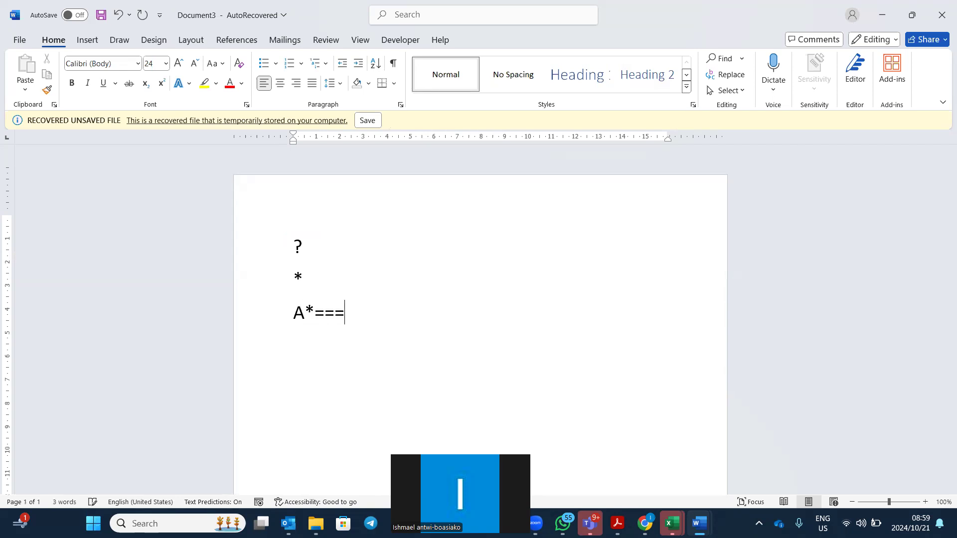
pyautogui.write('BEGINS ')
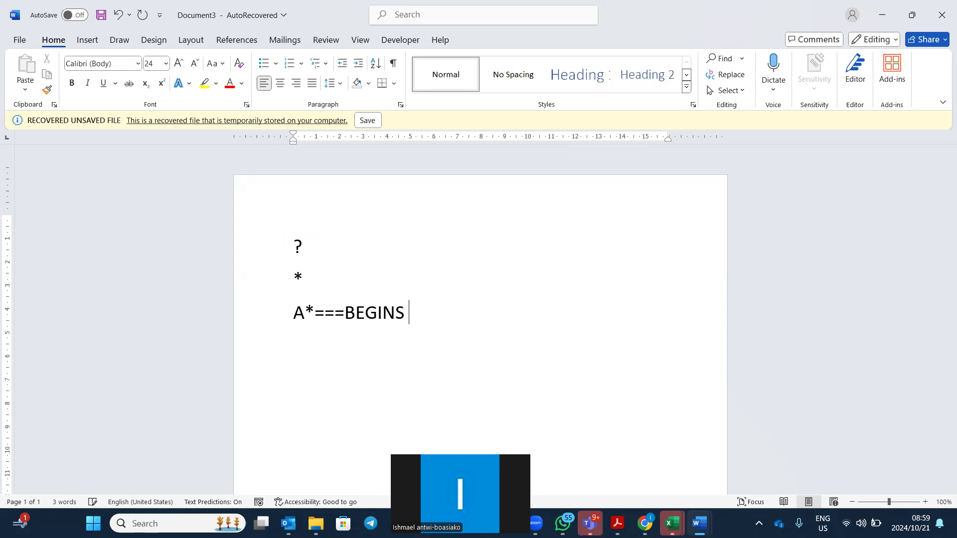
pyautogui.write('WITH LETTER A')
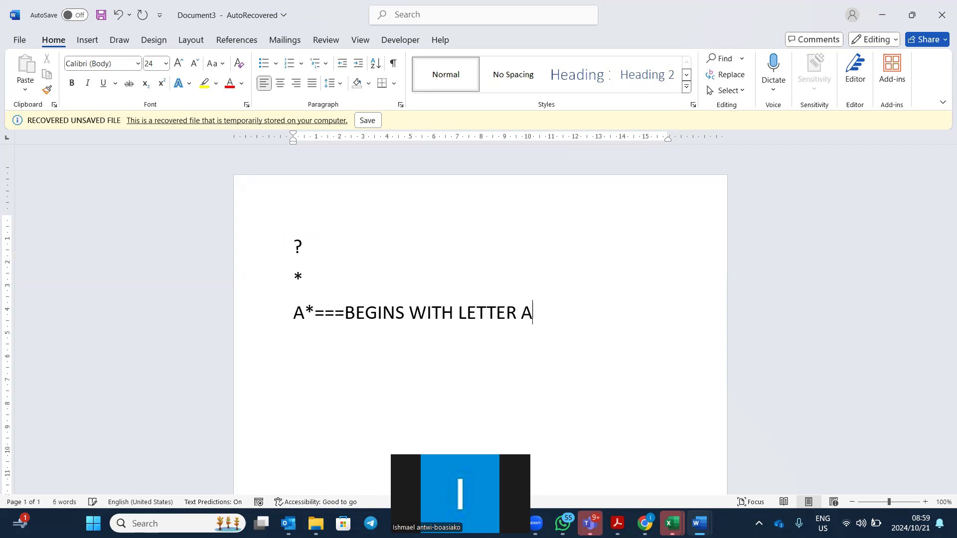
pyautogui.press('Return')
pyautogui.write('*A===ENDS WITH LETTER A')
pyautogui.press('Return')
# Add lines '*A*===CONTAINS A', '?--I EXACT CHARACTER' and '??---2 CHARACTERS'.
pyautogui.write('*A')
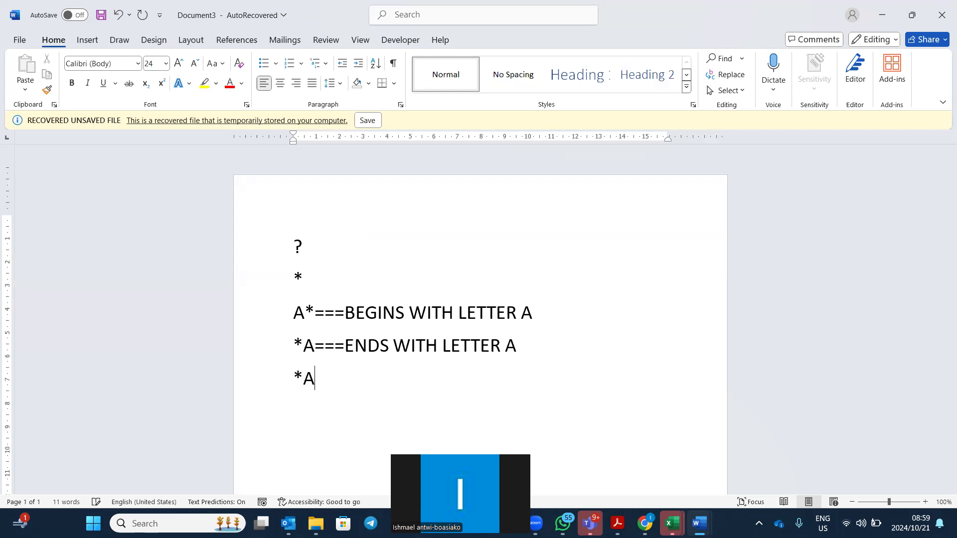
pyautogui.write('*===CONTAINS A')
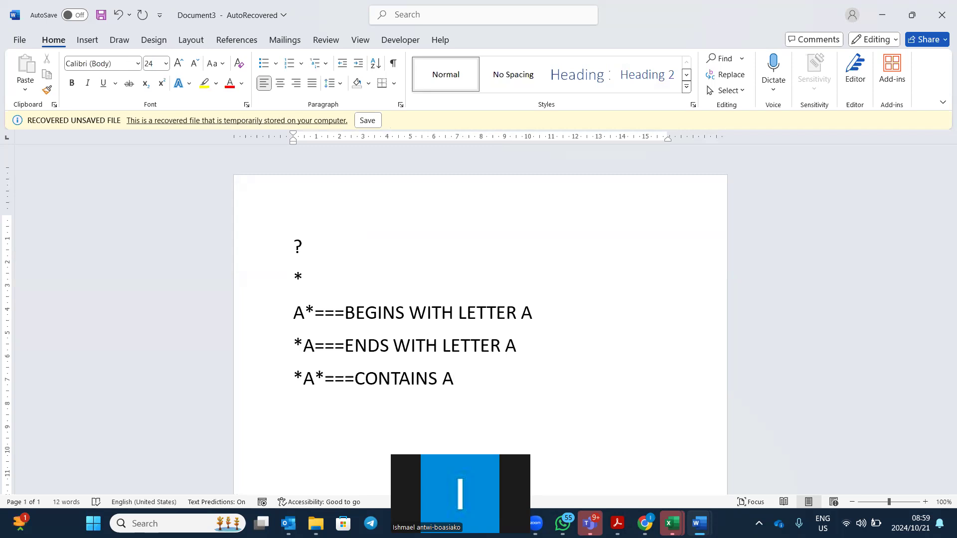
pyautogui.press('Return')
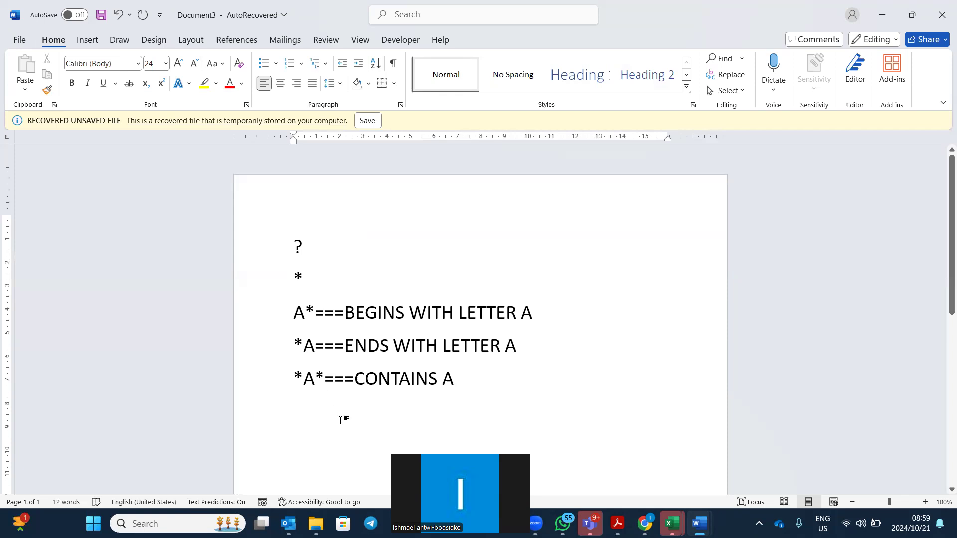
pyautogui.write('?')
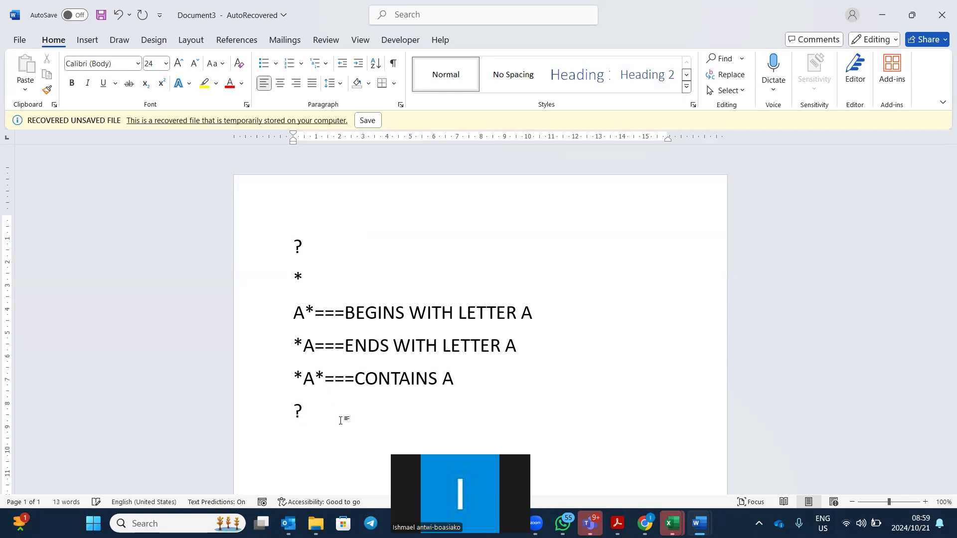
pyautogui.write('--')
pyautogui.write('I EXACT')
pyautogui.write(' CHAR')
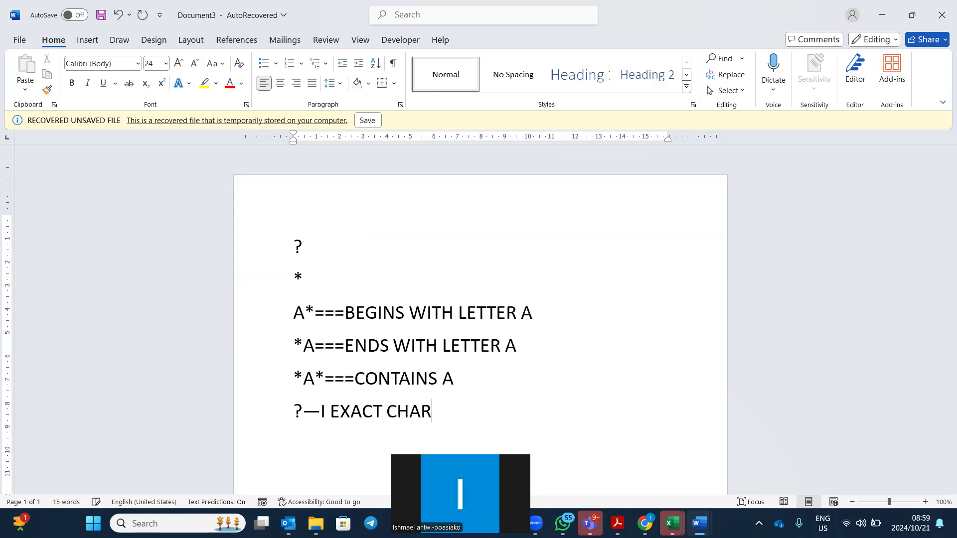
pyautogui.write('ACTER')
pyautogui.press('Return')
pyautogui.write('??')
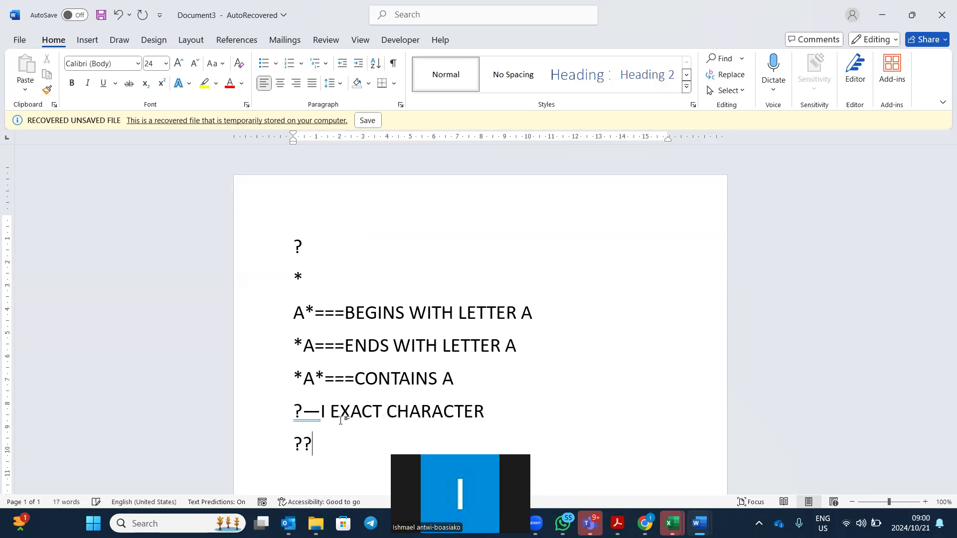
pyautogui.write('---2 CHARACTERS')
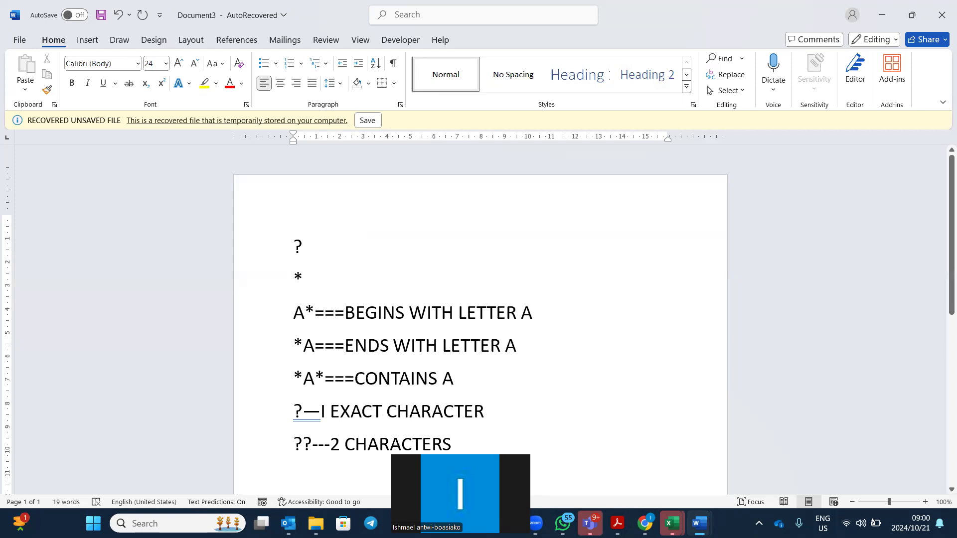
pyautogui.click(673, 524)
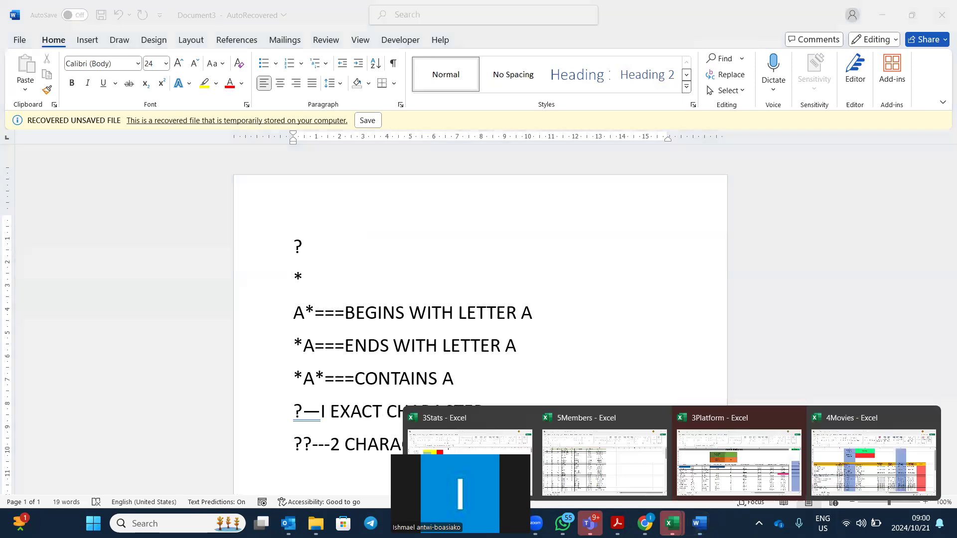
# In the 4Movies workbook, start a COUNTIFS formula in D9 with its argument dialog.
pyautogui.click(833, 455)
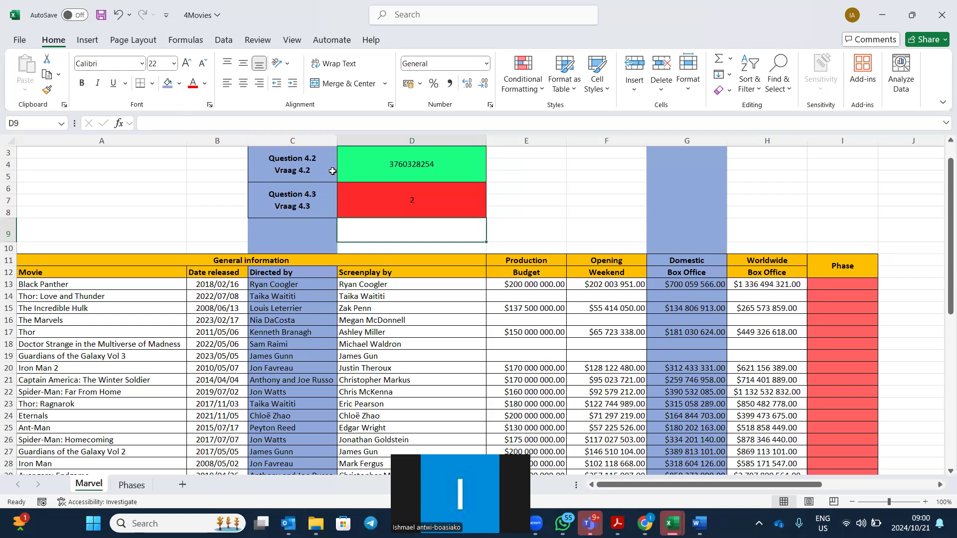
pyautogui.write('=')
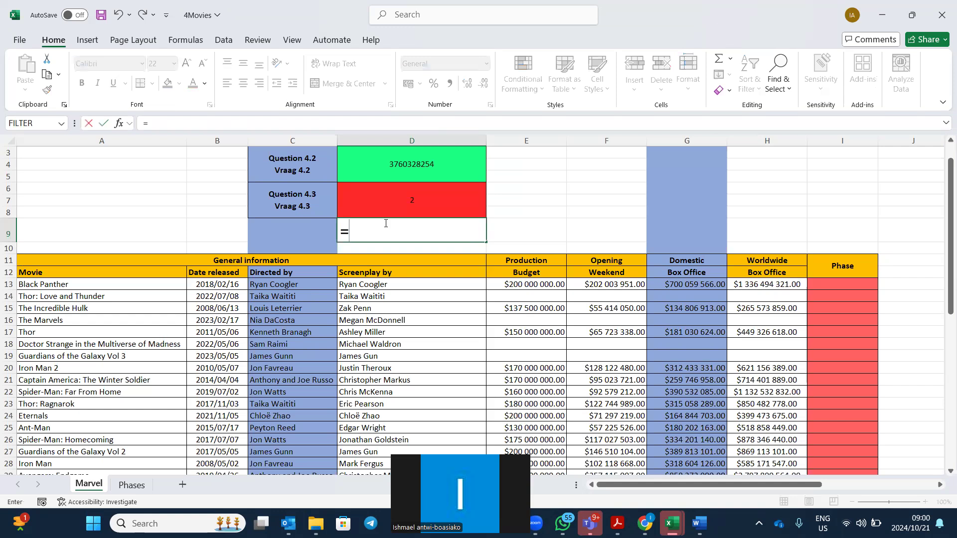
pyautogui.write('CON')
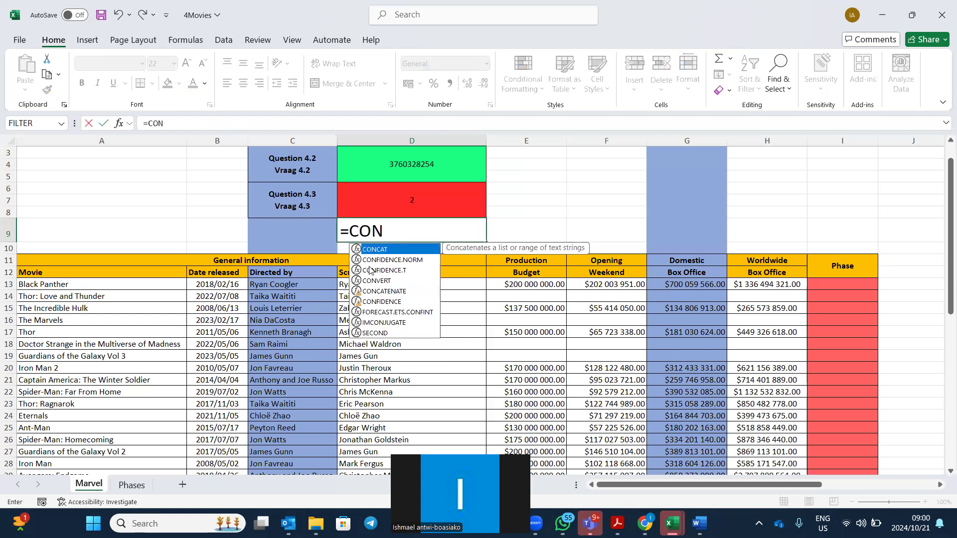
pyautogui.press('BackSpace')
pyautogui.write('UNTIFS(')
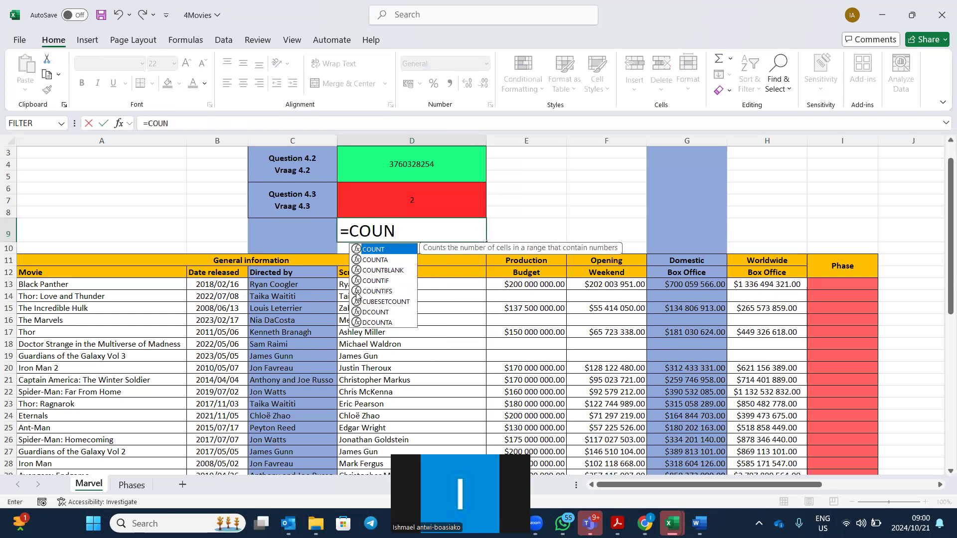
pyautogui.doubleClick(359, 293)
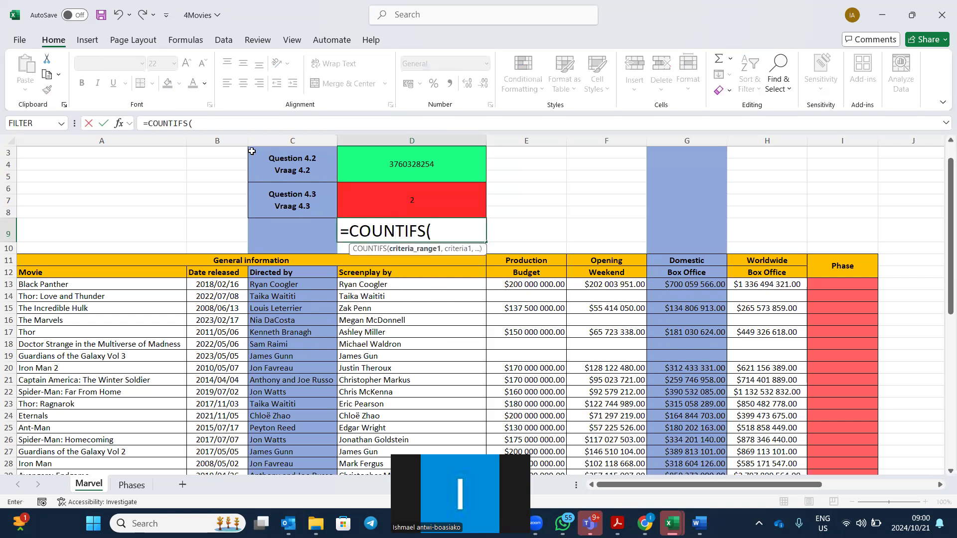
pyautogui.click(119, 123)
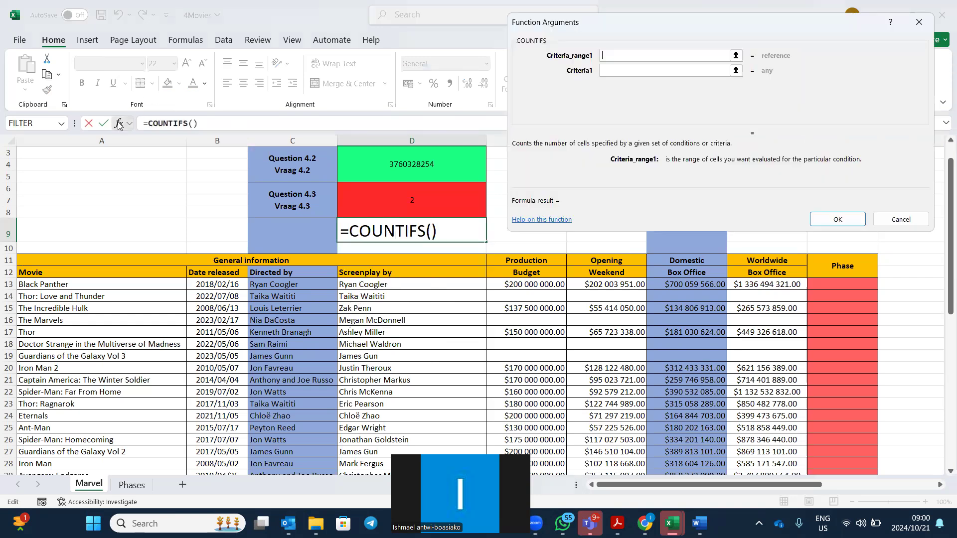
# Set COUNTIFS range C13:C45 with criterion '???????', returning 0.
pyautogui.click(317, 285)
pyautogui.moveTo(317, 284); pyautogui.dragTo(303, 429)
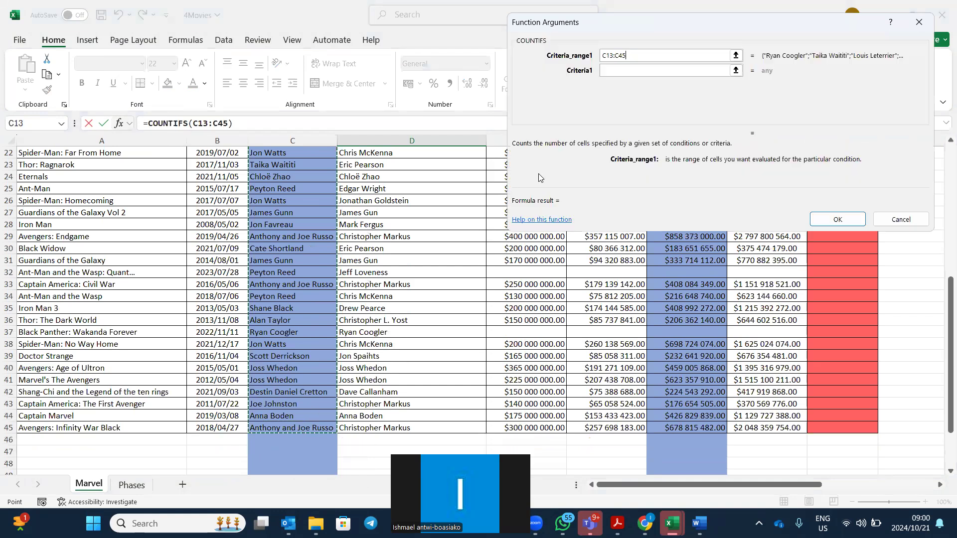
pyautogui.click(608, 69)
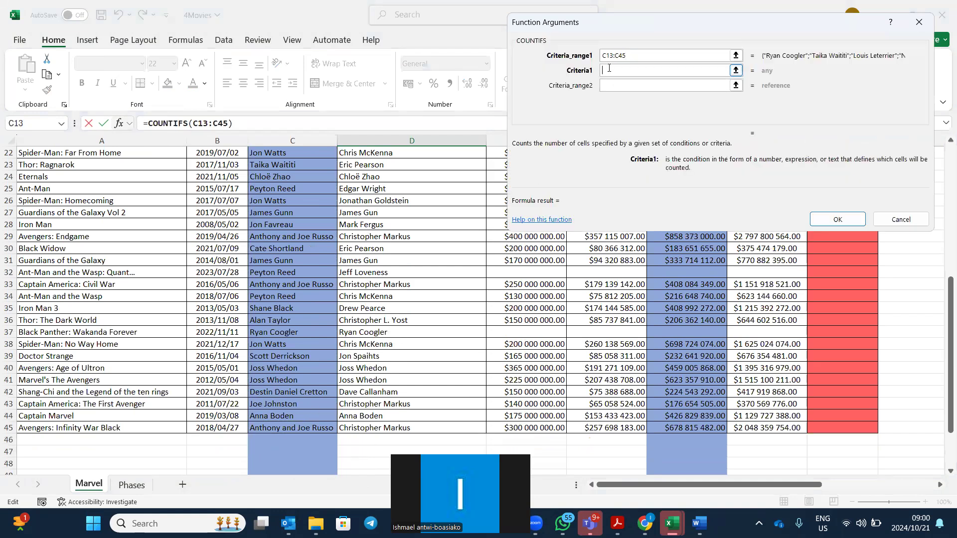
pyautogui.write('???????')
pyautogui.click(846, 220)
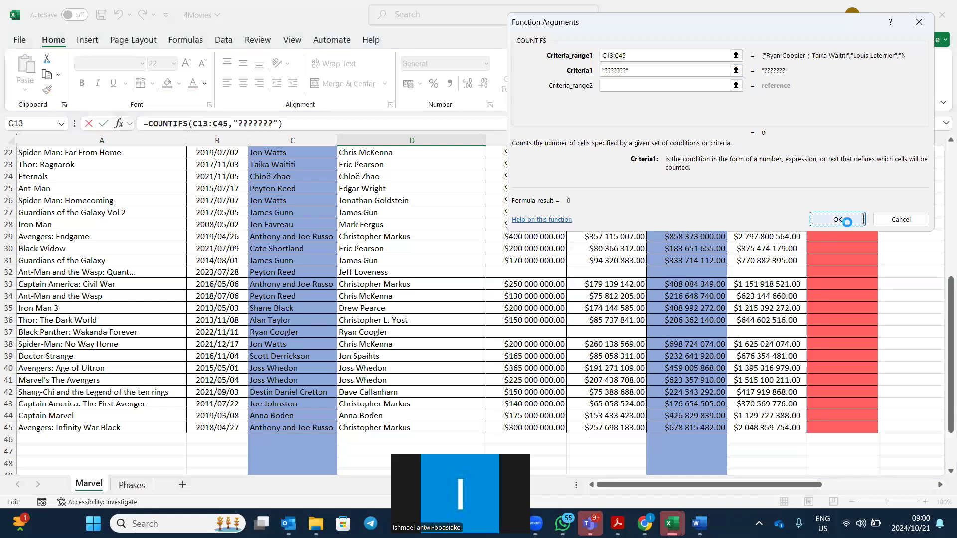
pyautogui.scroll(3, 548, 222)
pyautogui.scroll(-2, 548, 222)
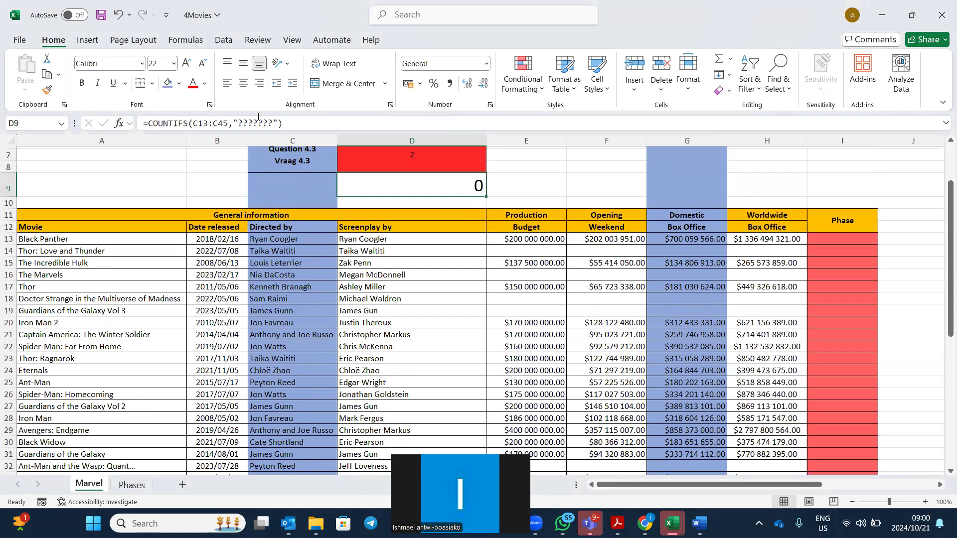
# Change D9's COUNTIFS criterion to nine question marks, counting 4 nine-character director names.
pyautogui.click(272, 123)
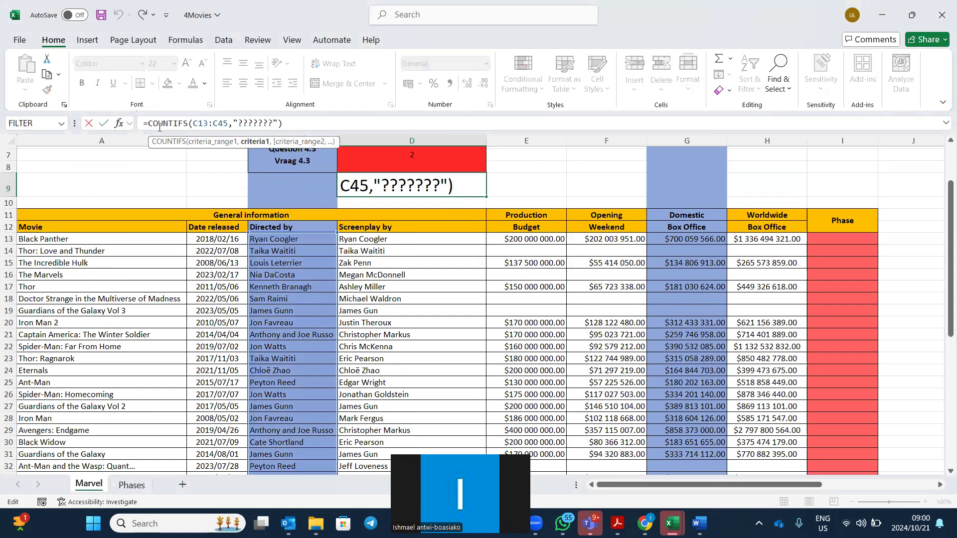
pyautogui.click(120, 123)
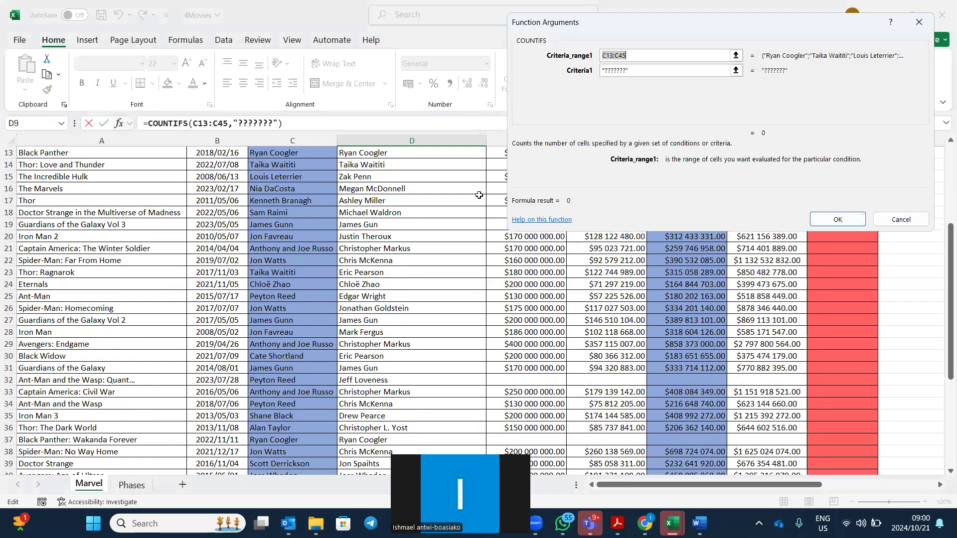
pyautogui.click(632, 70)
pyautogui.press('BackSpace')
pyautogui.press('BackSpace')
pyautogui.press('BackSpace')
pyautogui.press('BackSpace')
pyautogui.press('BackSpace')
pyautogui.press('BackSpace')
pyautogui.press('BackSpace')
pyautogui.press('BackSpace')
pyautogui.press('BackSpace')
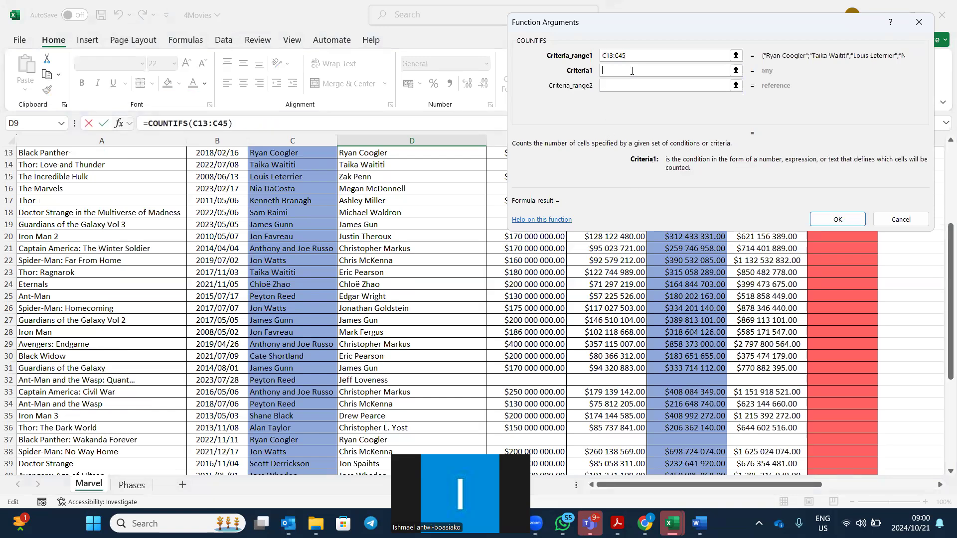
pyautogui.write('?????????')
pyautogui.click(837, 219)
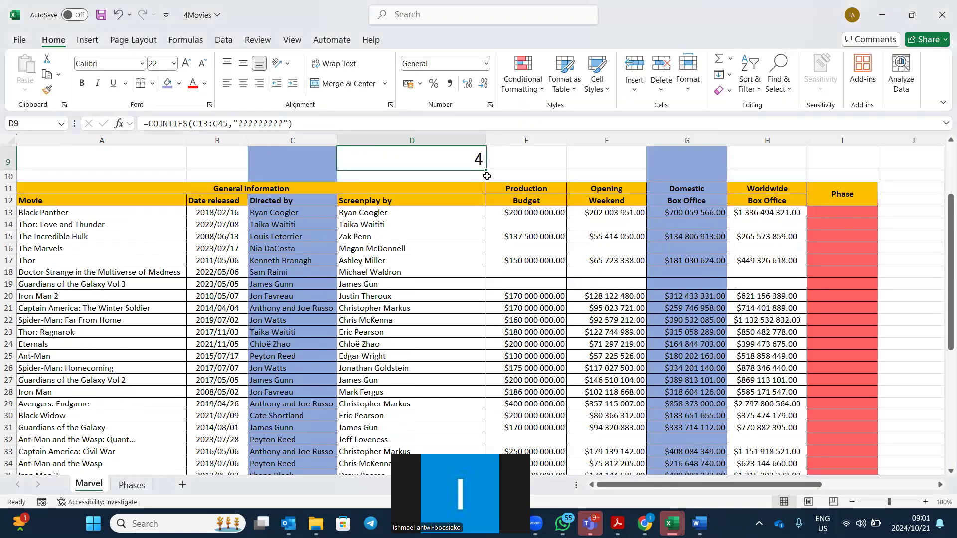
pyautogui.scroll(2, 469, 151)
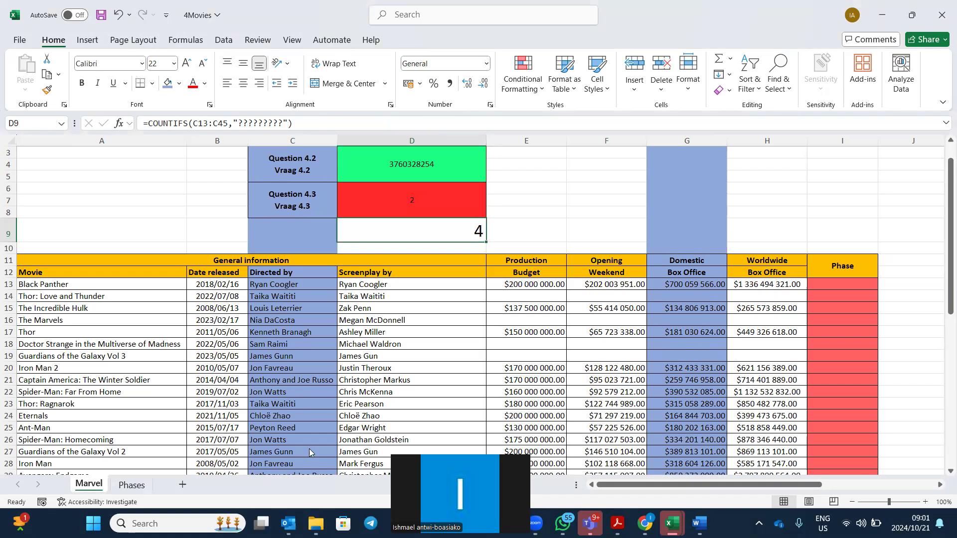
pyautogui.moveTo(315, 524)
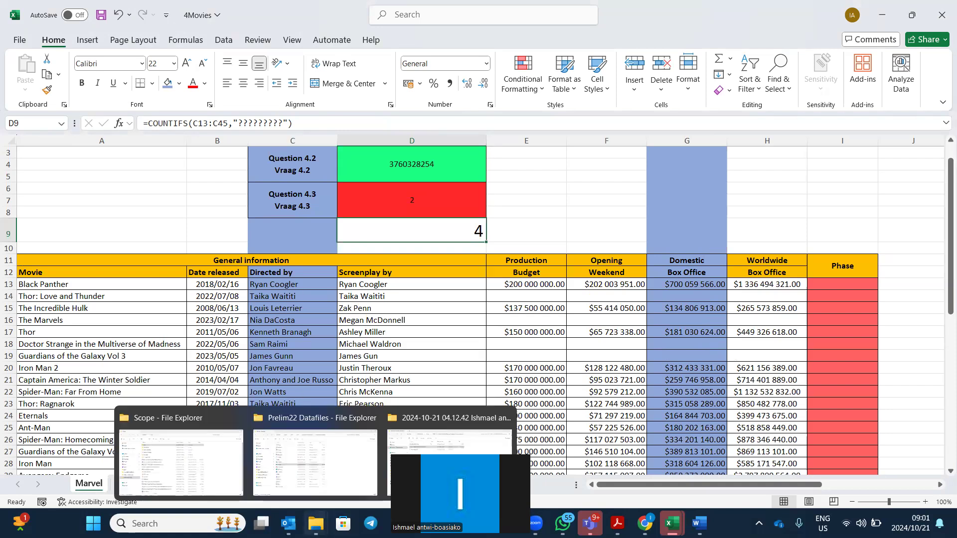
# Bring REVISION.pdf forward in Acrobat, then the Prelim22 Datafiles folder window.
pyautogui.moveTo(617, 523)
pyautogui.click(492, 462)
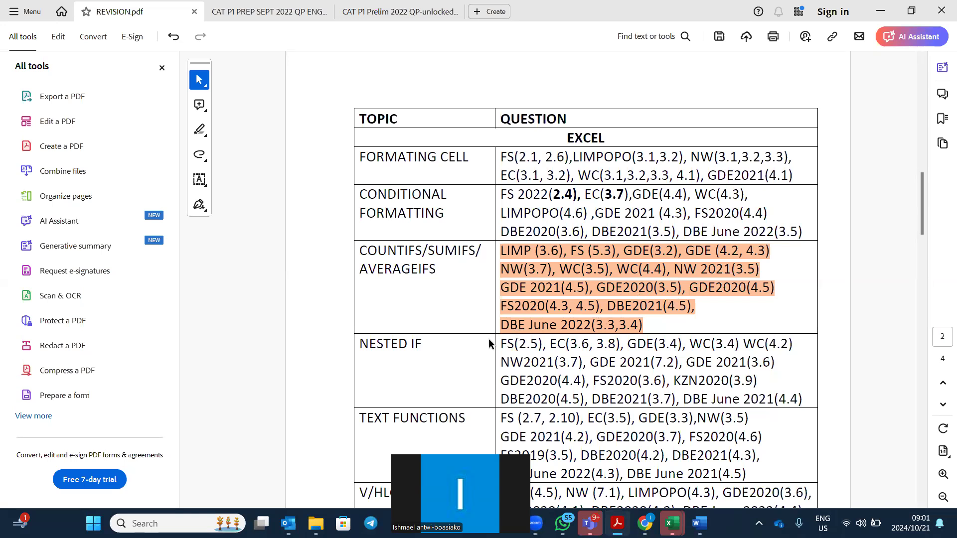
pyautogui.moveTo(316, 523)
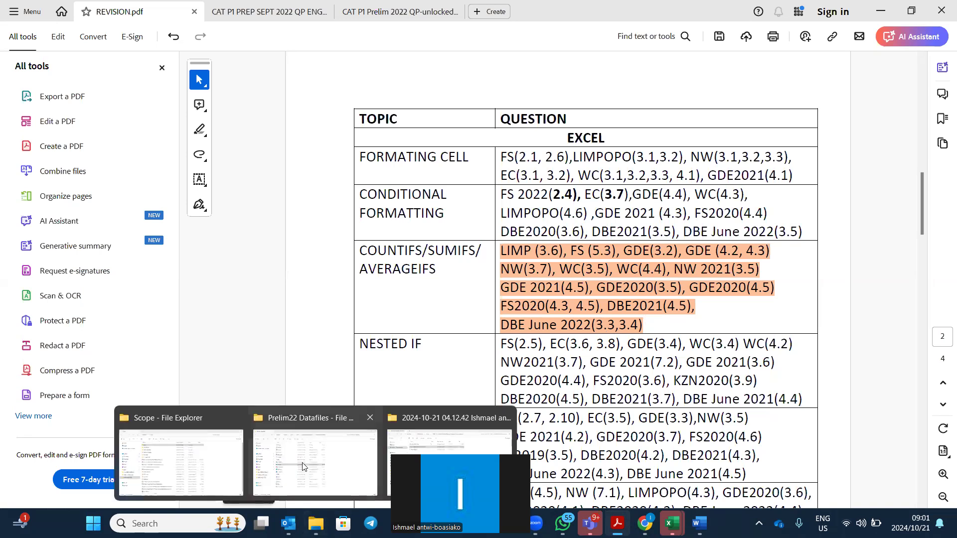
pyautogui.click(302, 461)
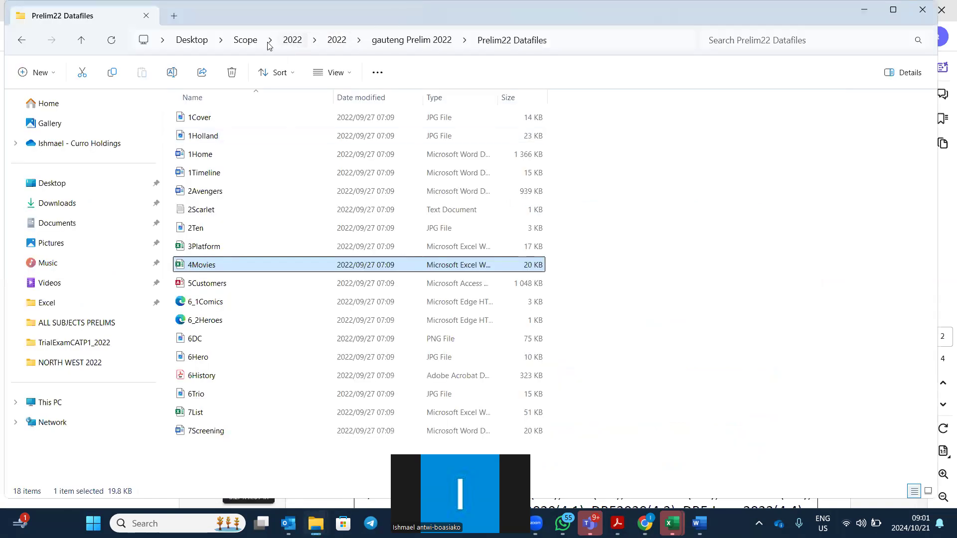
# Navigate through DBE PAPERS, nov 2021 and the CAT P1 data folder to open 4Air.
pyautogui.click(244, 40)
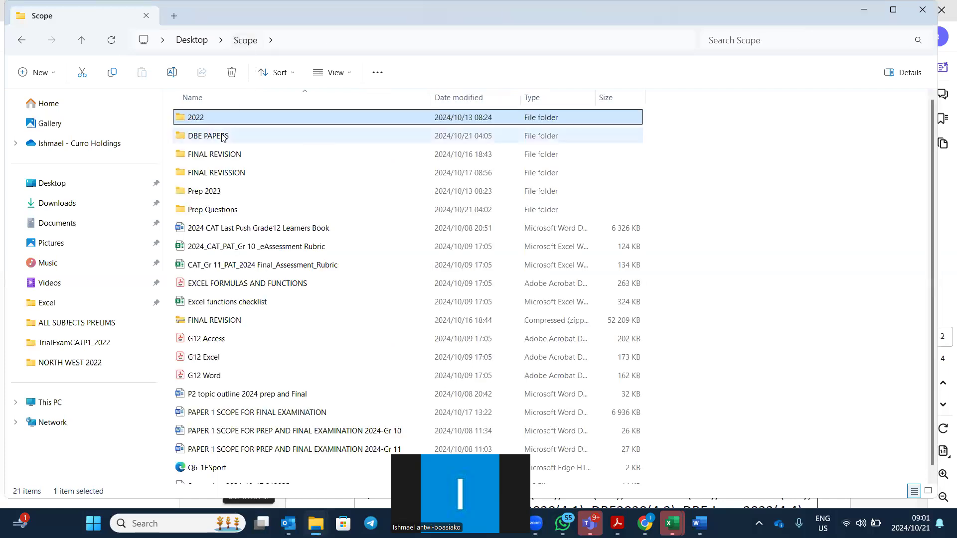
pyautogui.doubleClick(220, 140)
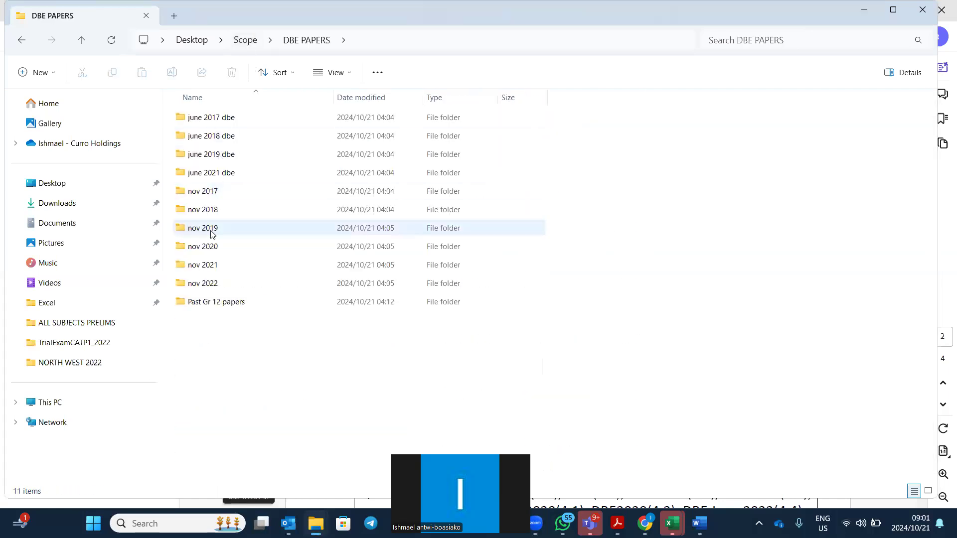
pyautogui.doubleClick(209, 266)
pyautogui.doubleClick(226, 119)
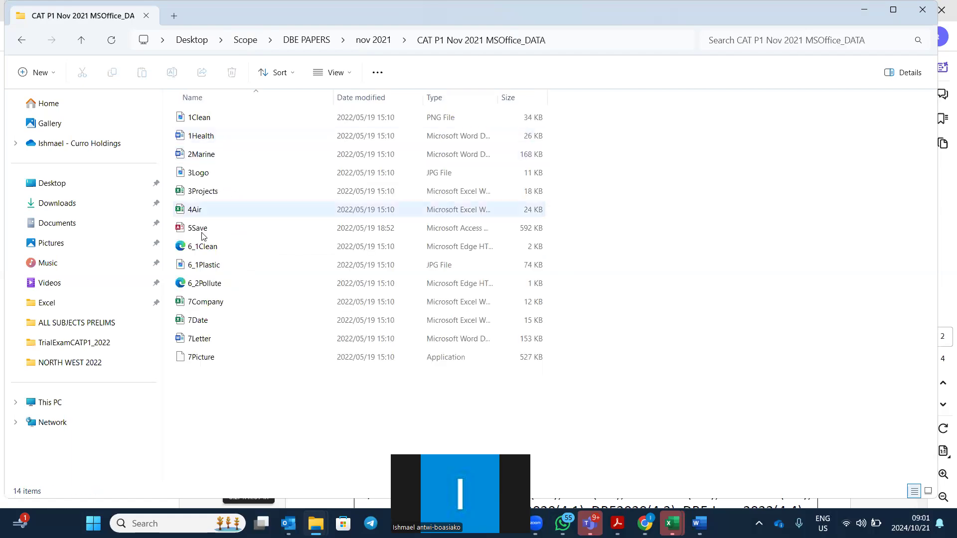
pyautogui.doubleClick(202, 213)
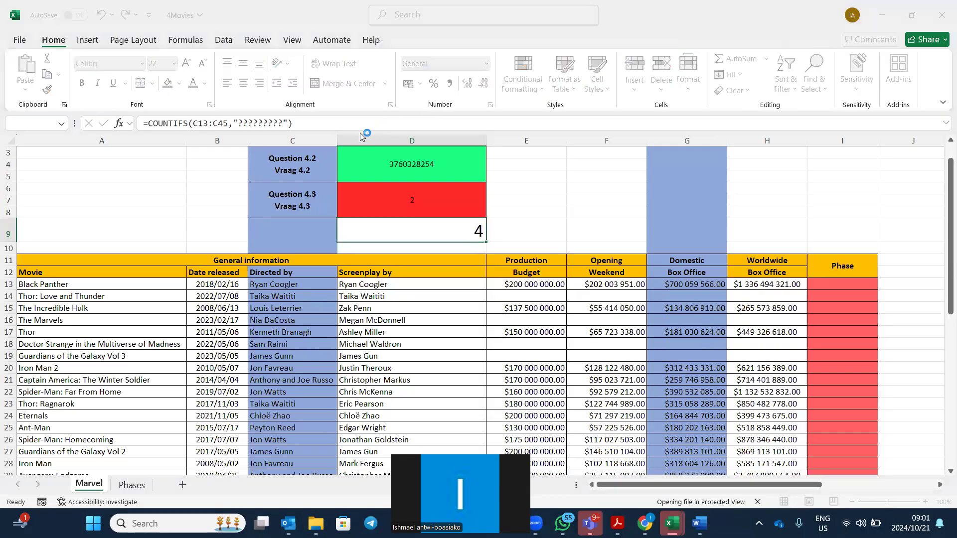
# Go back up to nov 2021 and open the CAT P1 Nov 2021 question paper PDF.
pyautogui.moveTo(317, 523)
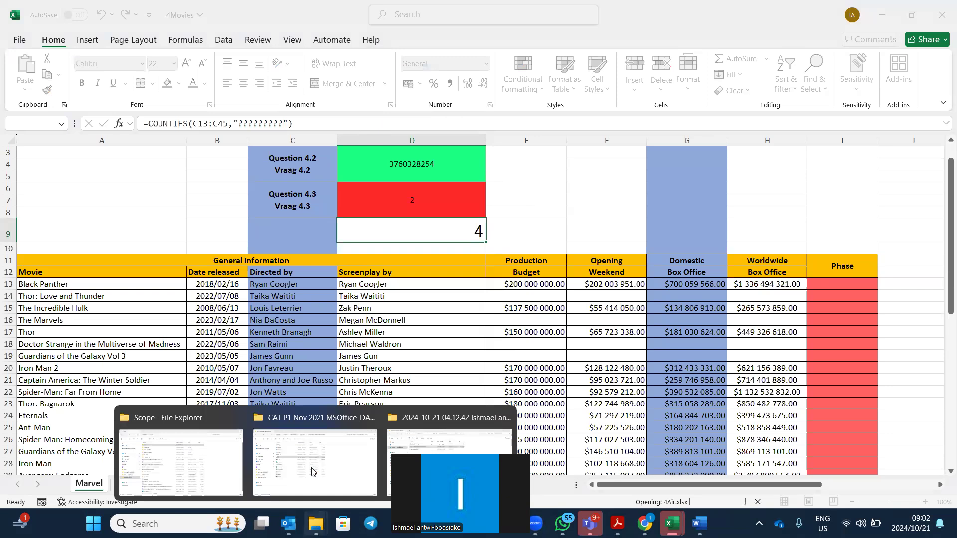
pyautogui.click(312, 471)
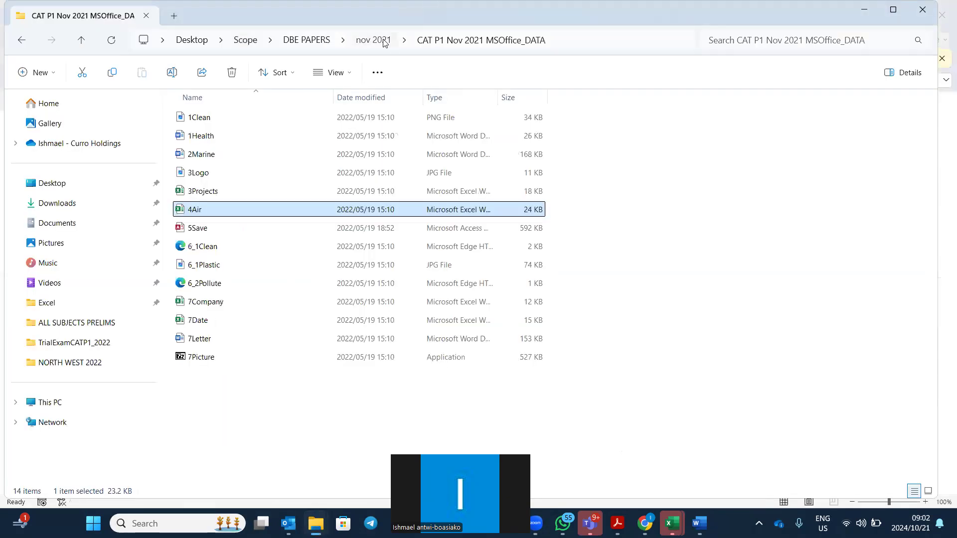
pyautogui.hotkey('alt', 'Up')
pyautogui.click(251, 136)
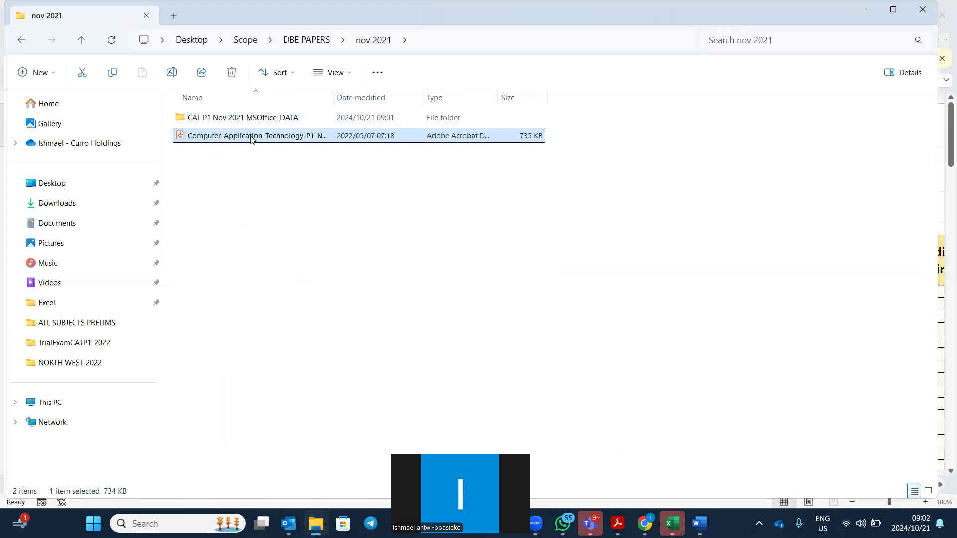
pyautogui.press('Return')
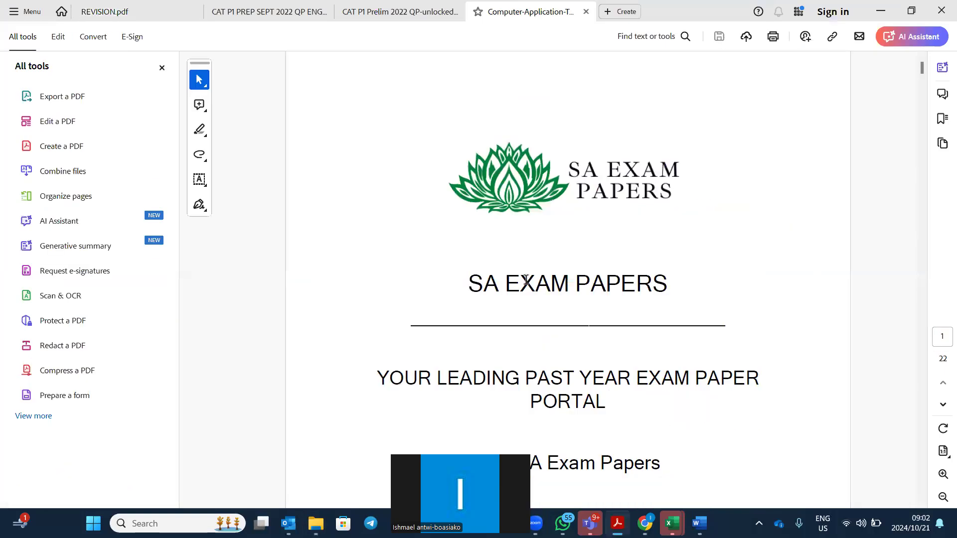
# Scroll the question paper to page 10 to read Question 4 items 4.1–4.5.
pyautogui.scroll(-20, 591, 342)
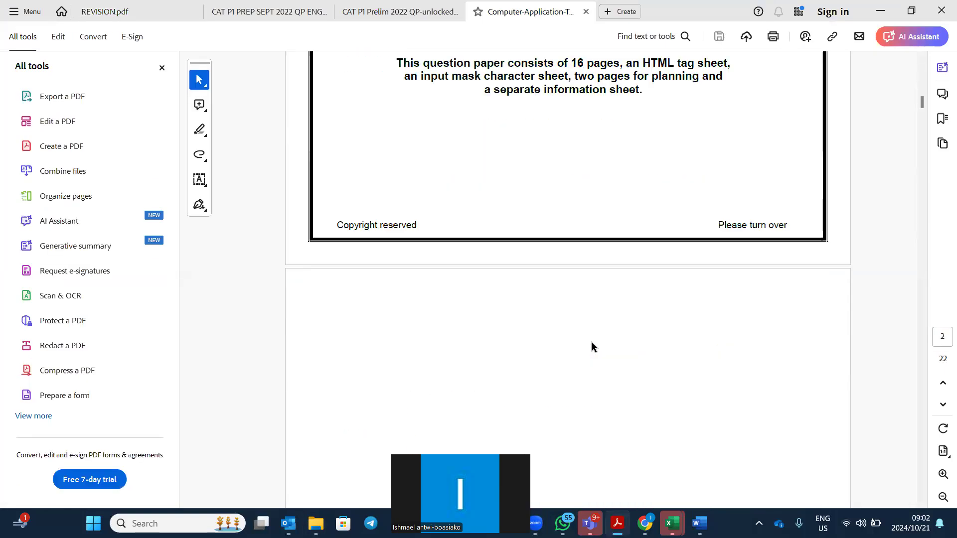
pyautogui.scroll(-10, 595, 358)
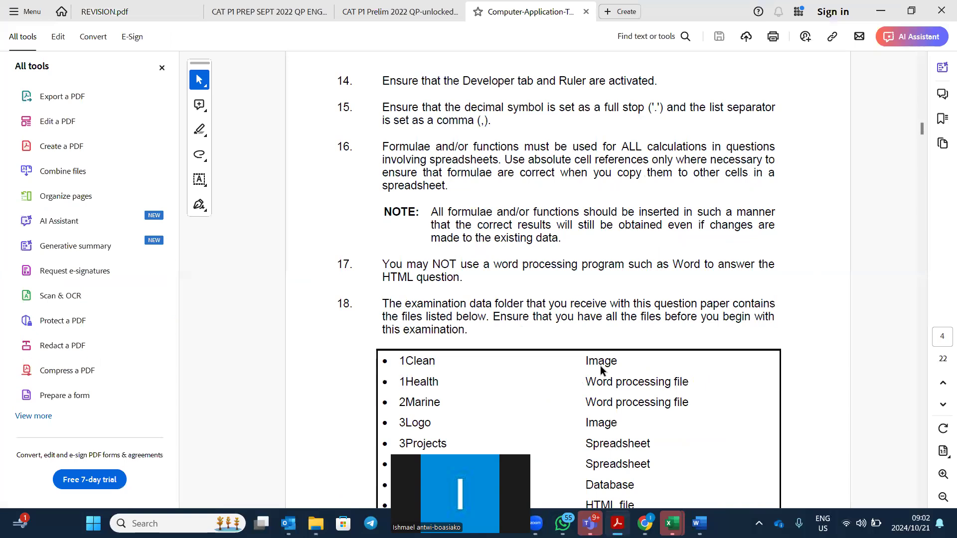
pyautogui.scroll(-10, 600, 366)
pyautogui.scroll(-10, 600, 369)
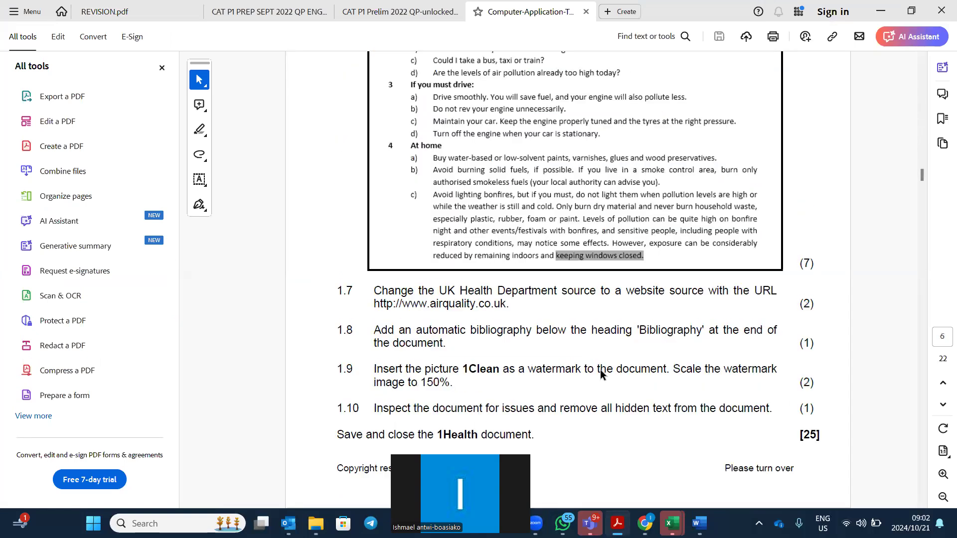
pyautogui.scroll(-10, 600, 369)
pyautogui.scroll(-5, 600, 370)
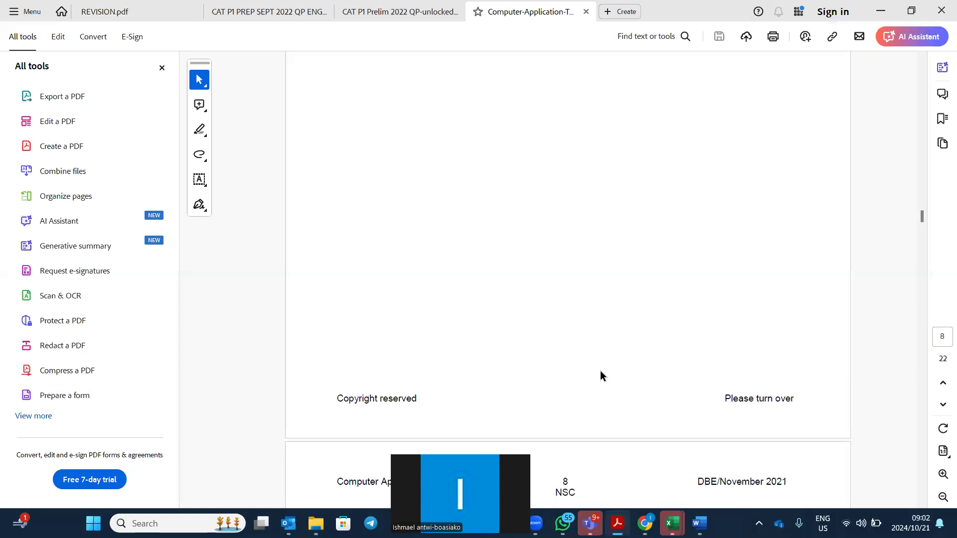
pyautogui.scroll(-5, 600, 370)
pyautogui.scroll(-5, 600, 374)
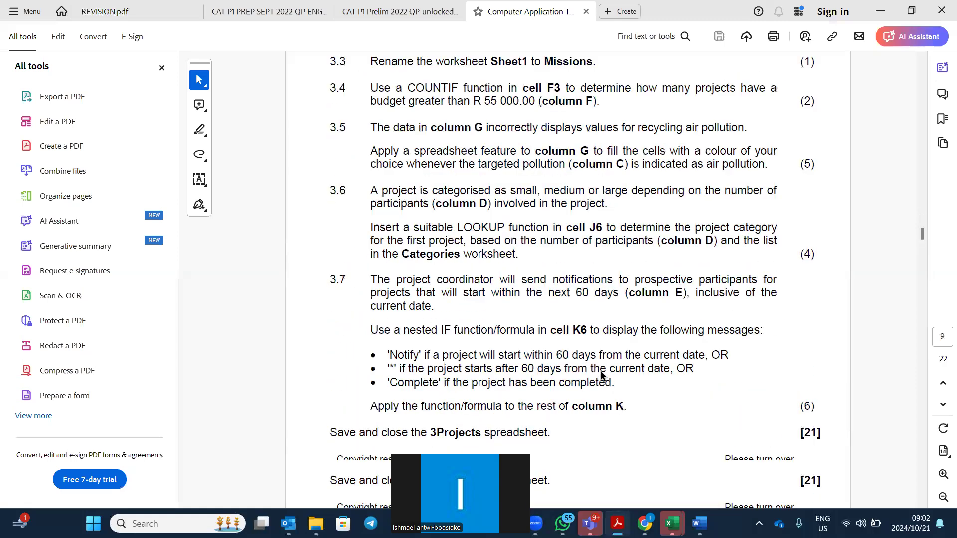
pyautogui.scroll(-3, 600, 372)
pyautogui.scroll(5, 600, 369)
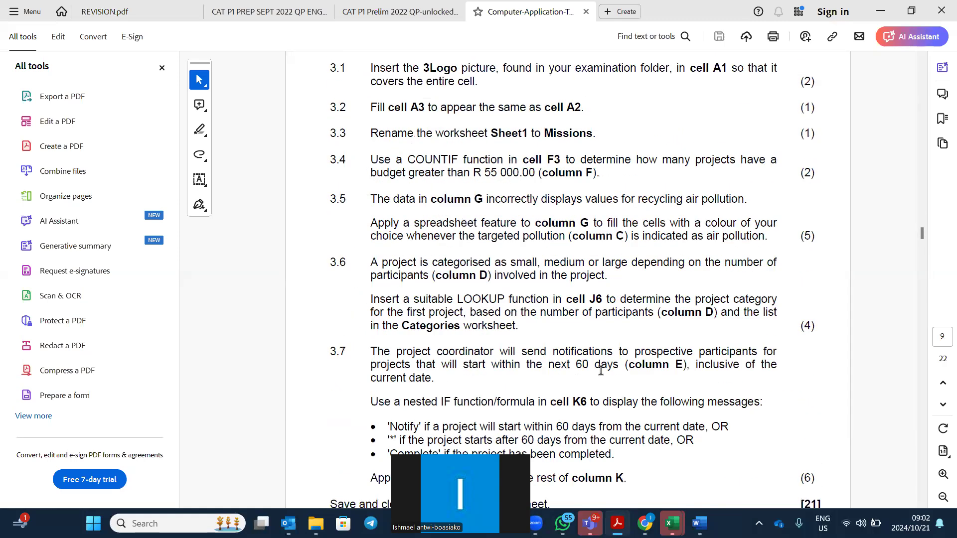
pyautogui.scroll(1, 600, 369)
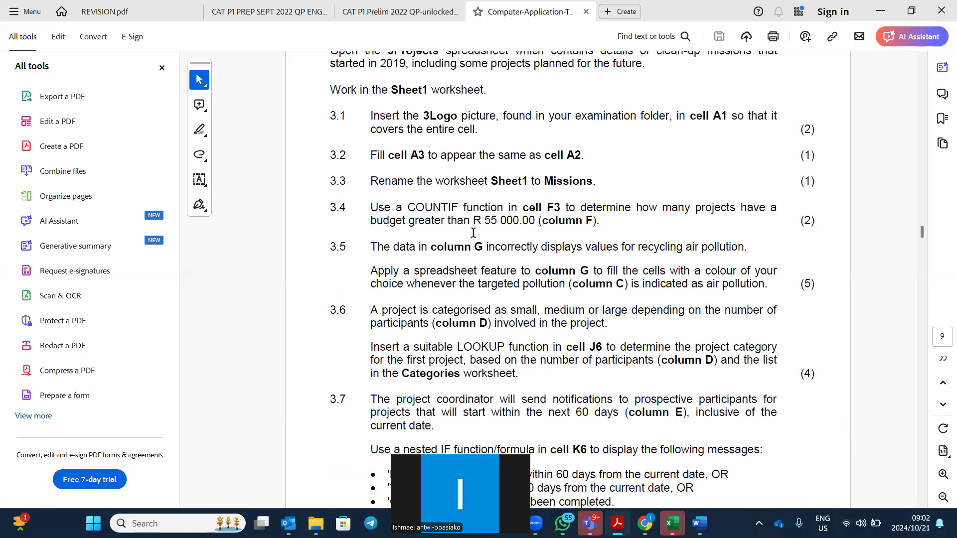
pyautogui.scroll(-3, 548, 231)
pyautogui.scroll(-9, 550, 286)
pyautogui.scroll(-3, 539, 296)
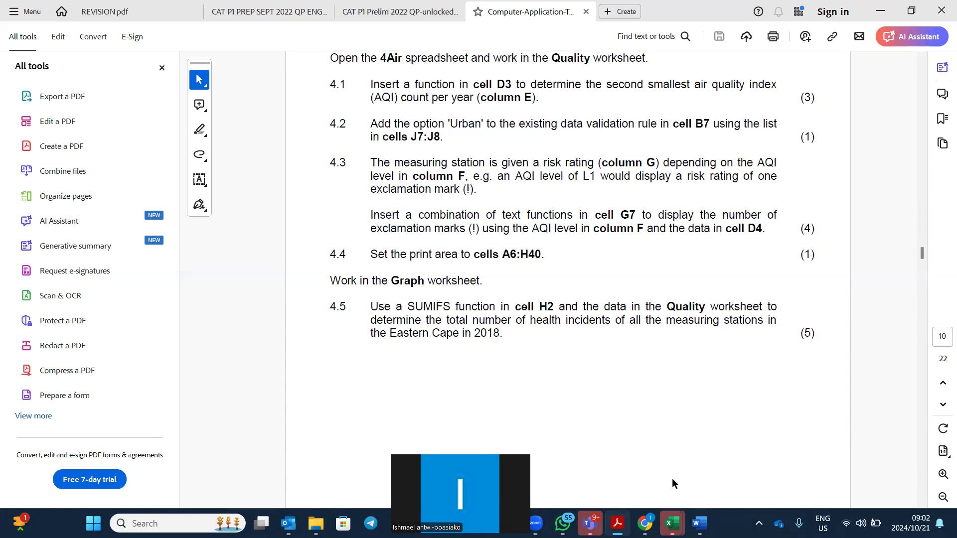
pyautogui.click(669, 522)
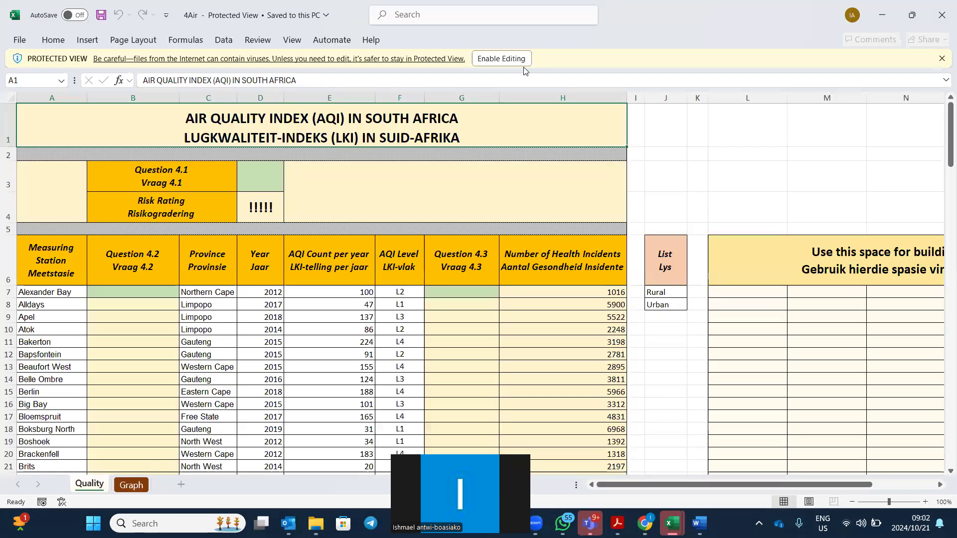
# Take the 4Air workbook out of Protected View and review Question 4 in the paper.
pyautogui.click(516, 59)
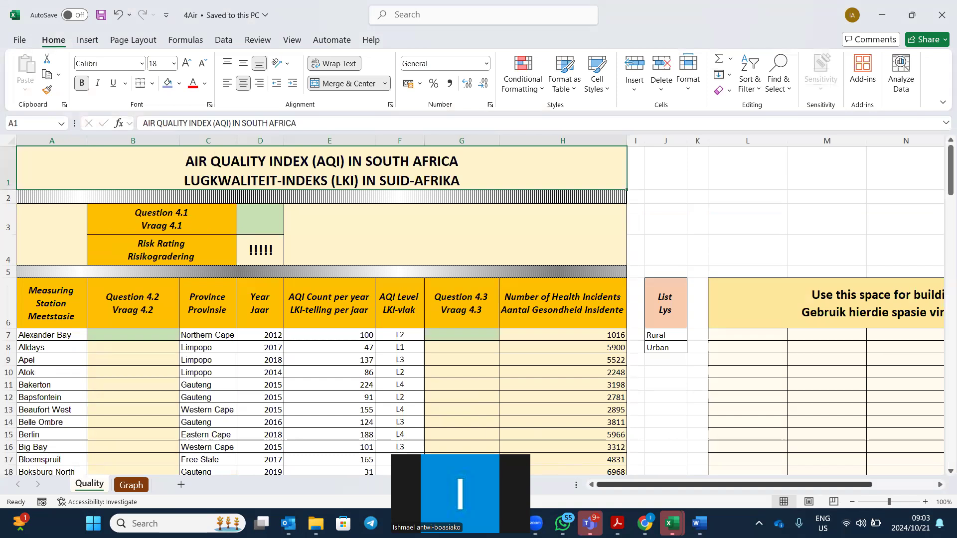
pyautogui.moveTo(617, 523)
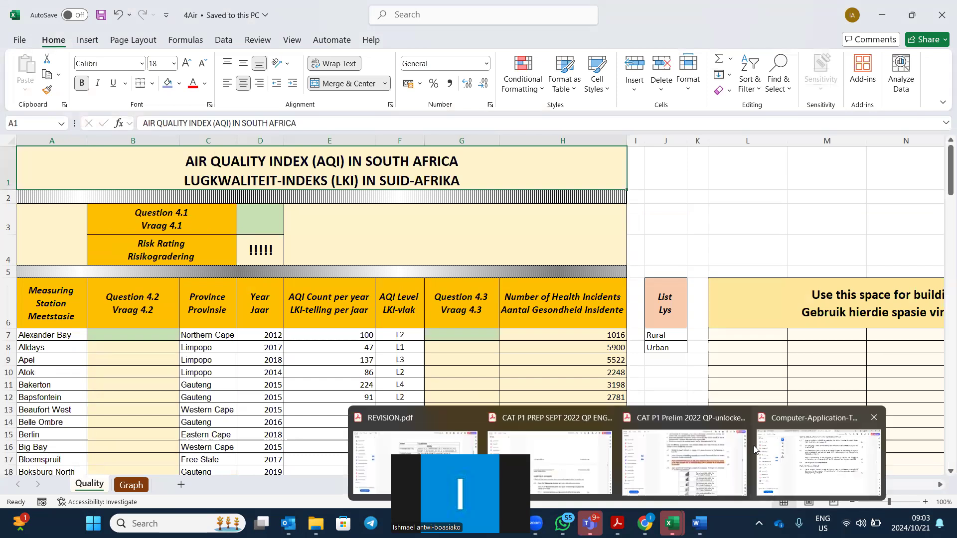
pyautogui.click(755, 451)
pyautogui.scroll(-3, 554, 364)
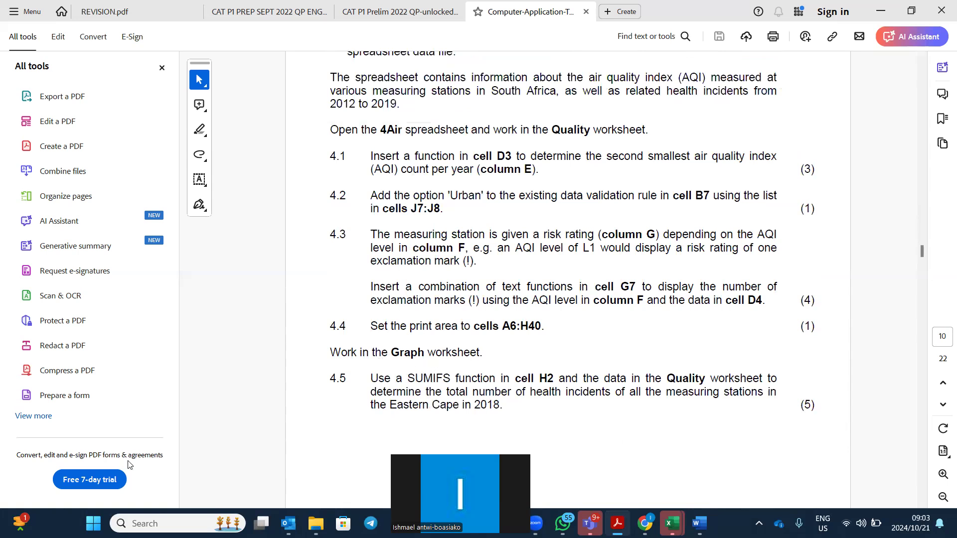
# Select cell H2 for the 2018 Eastern Cape total and recheck the question paper.
pyautogui.hotkey('alt', 'Tab')
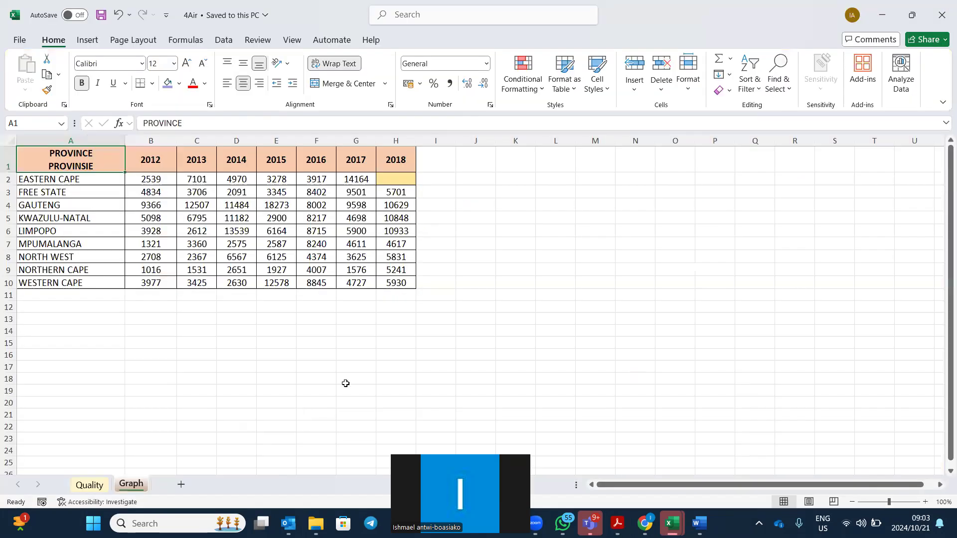
pyautogui.click(392, 178)
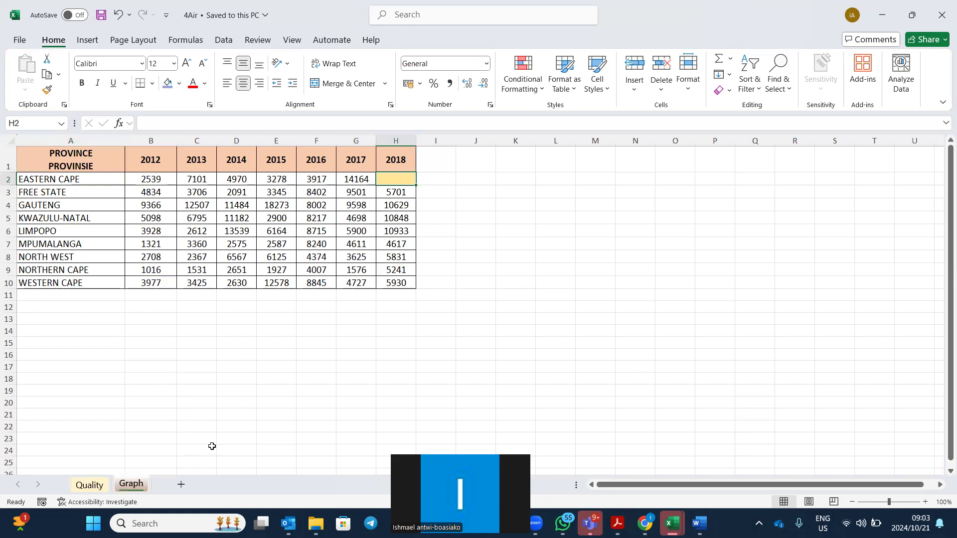
pyautogui.moveTo(618, 523)
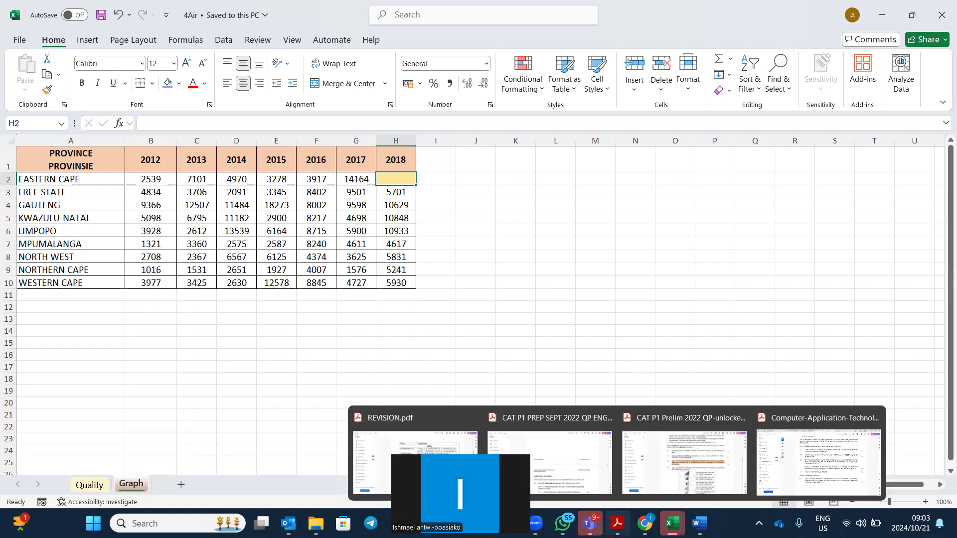
pyautogui.click(857, 472)
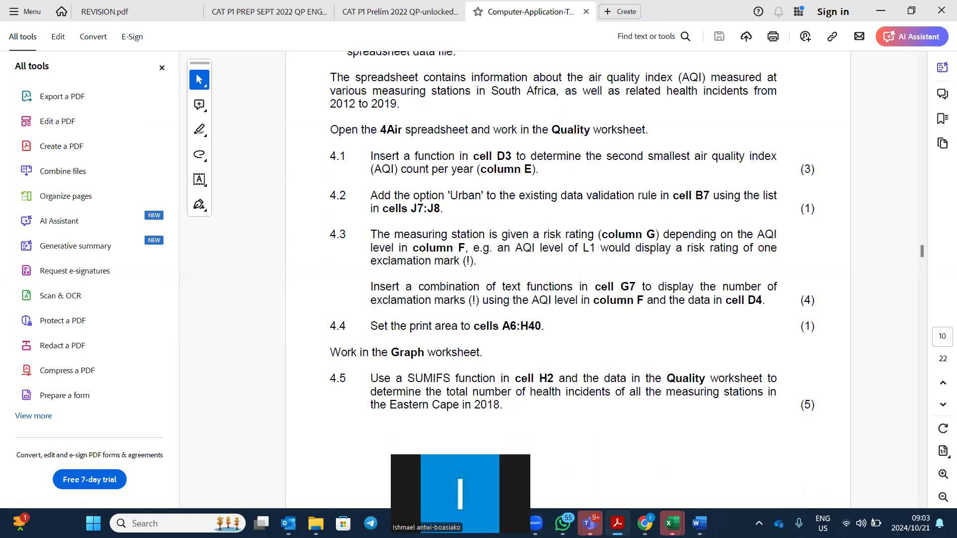
pyautogui.hotkey('alt', 'Tab')
# Show the Quality sheet's province, year and health incident data, checking the paper again.
pyautogui.click(92, 485)
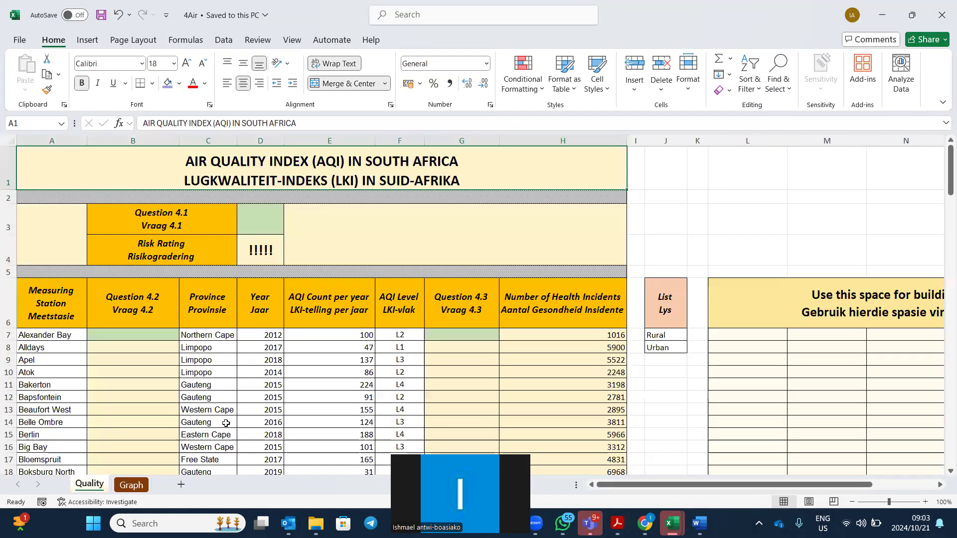
pyautogui.scroll(-2, 239, 419)
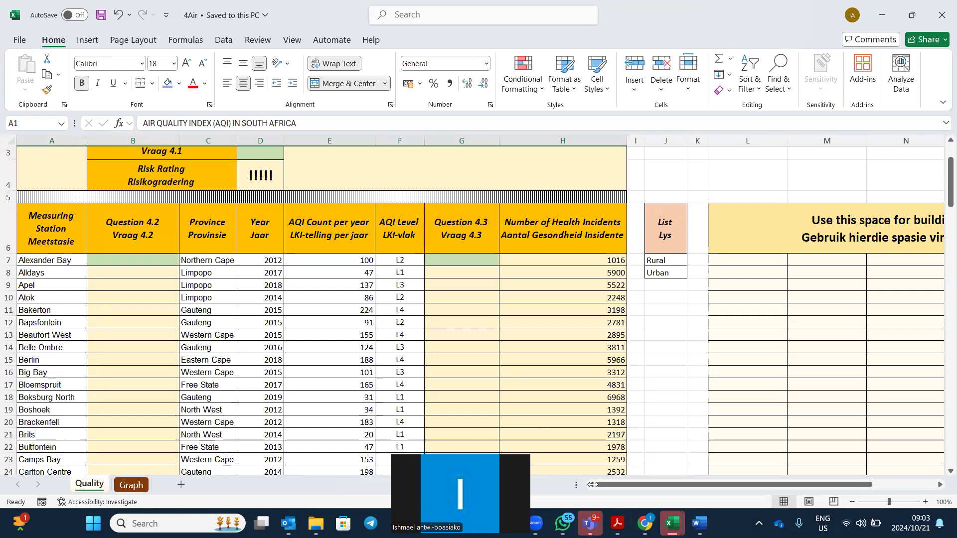
pyautogui.click(631, 509)
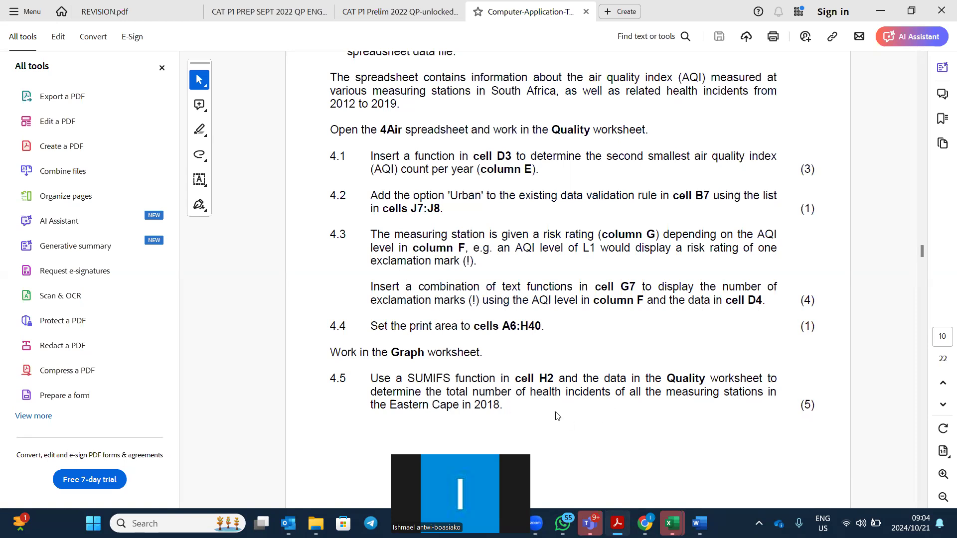
pyautogui.hotkey('alt', 'Tab')
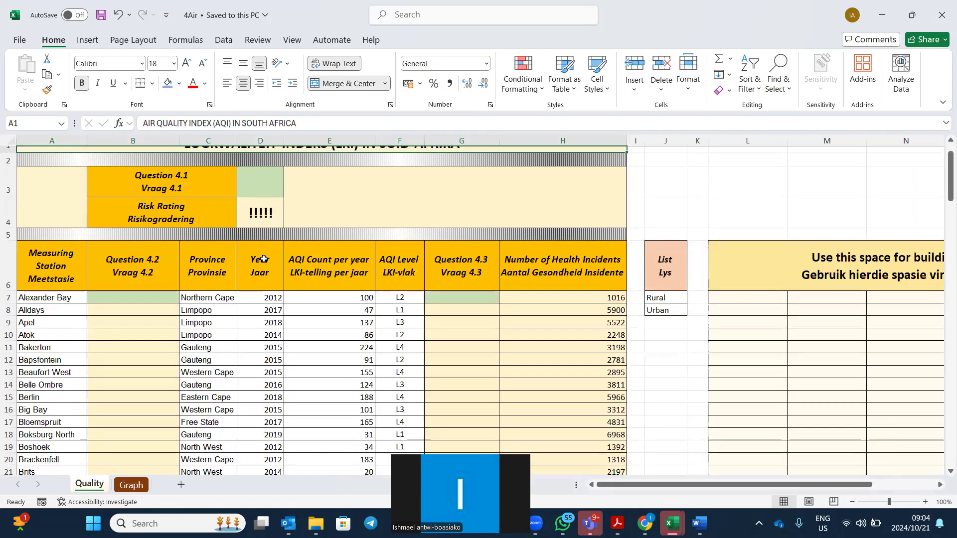
# Select the Year column D and the Number of Health Incidents column H on the Quality sheet.
pyautogui.click(260, 140)
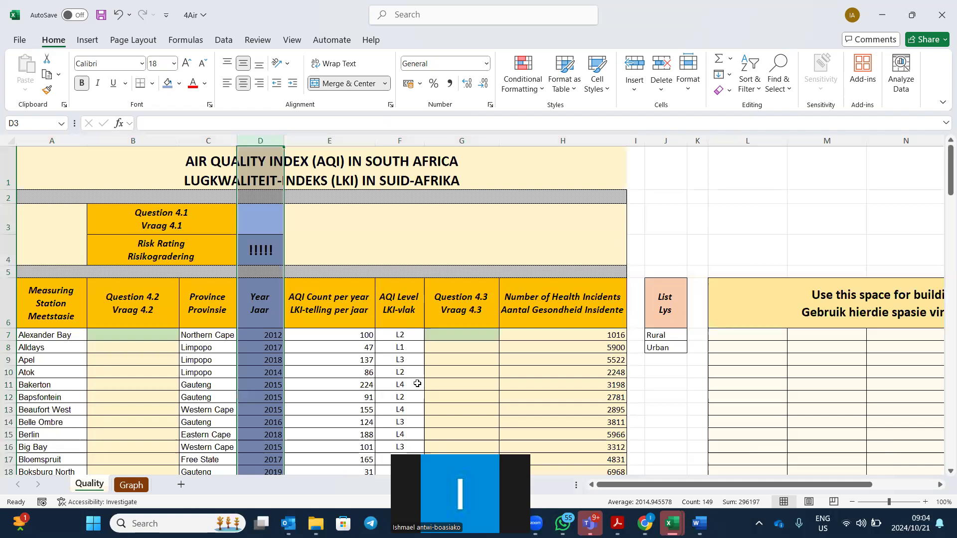
pyautogui.click(572, 142)
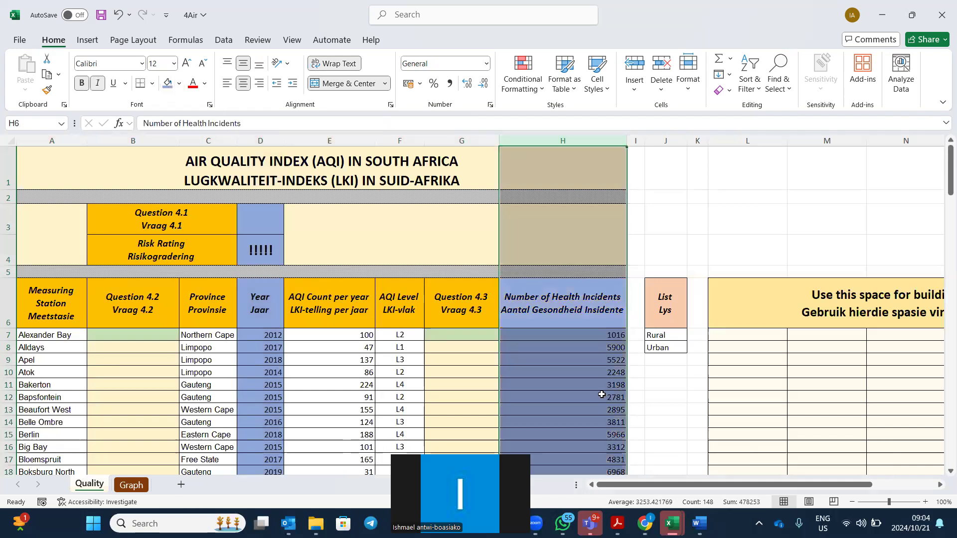
pyautogui.scroll(-2, 600, 395)
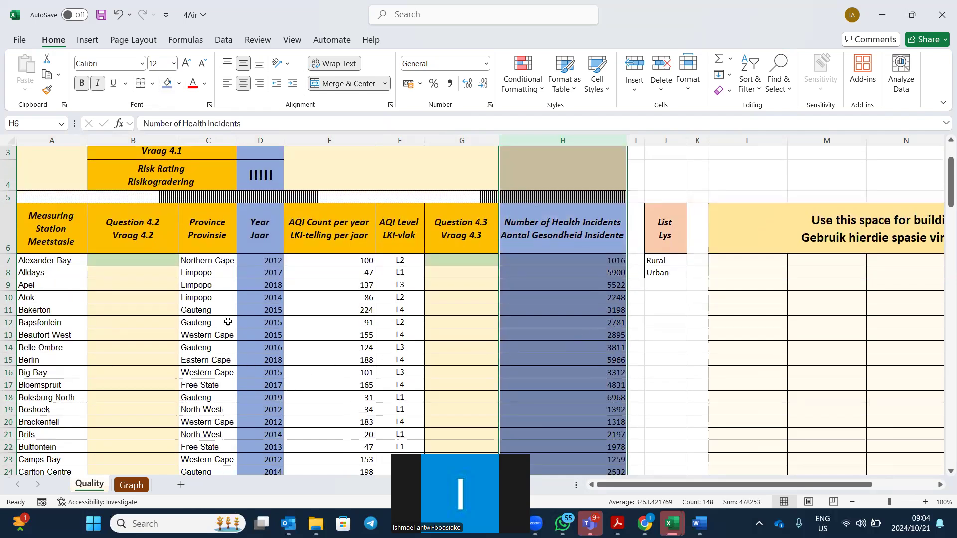
# Shade the Province column C light orange, then go to the Graph sheet.
pyautogui.click(203, 141)
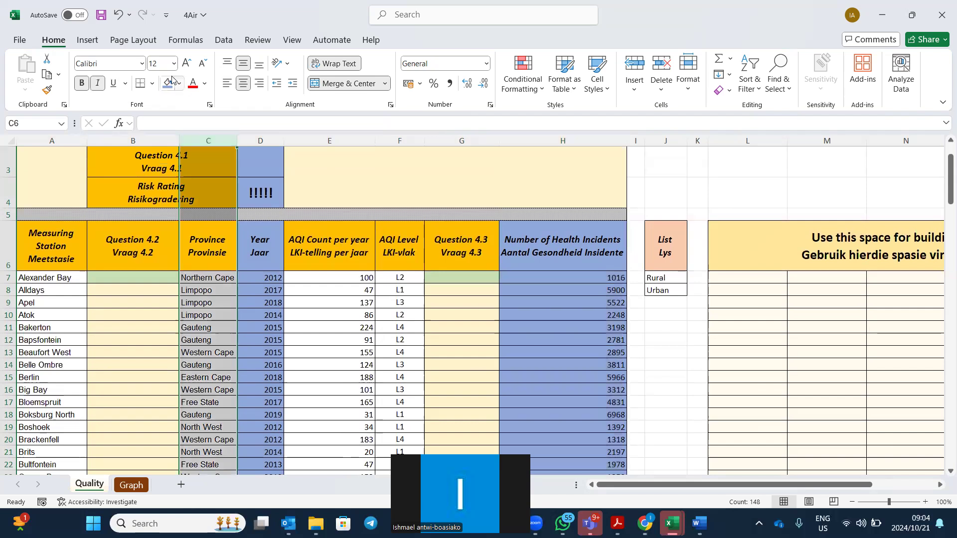
pyautogui.click(167, 81)
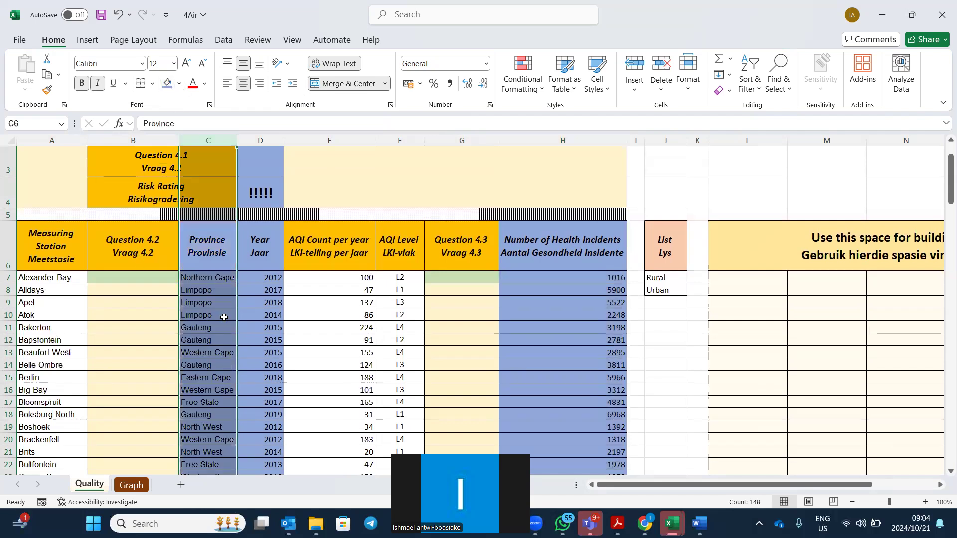
pyautogui.click(179, 83)
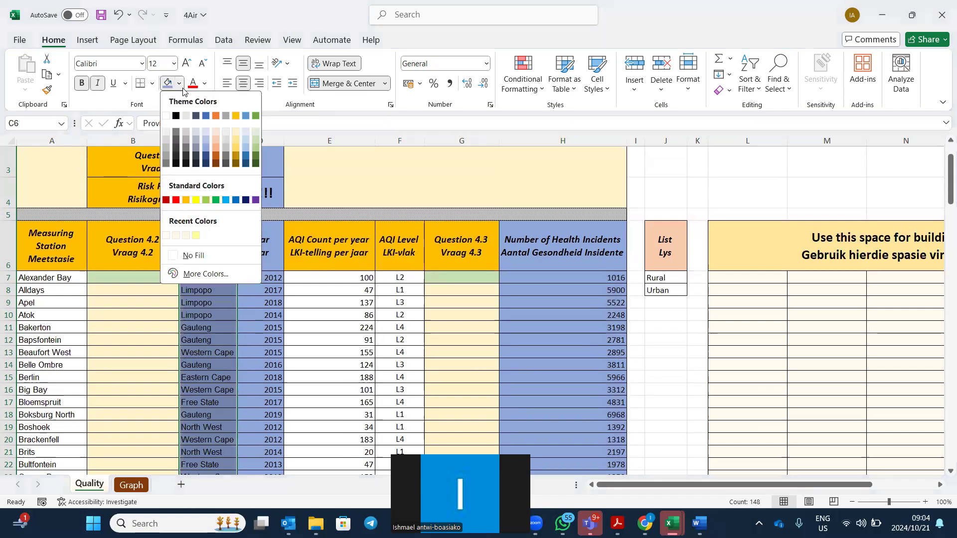
pyautogui.click(216, 141)
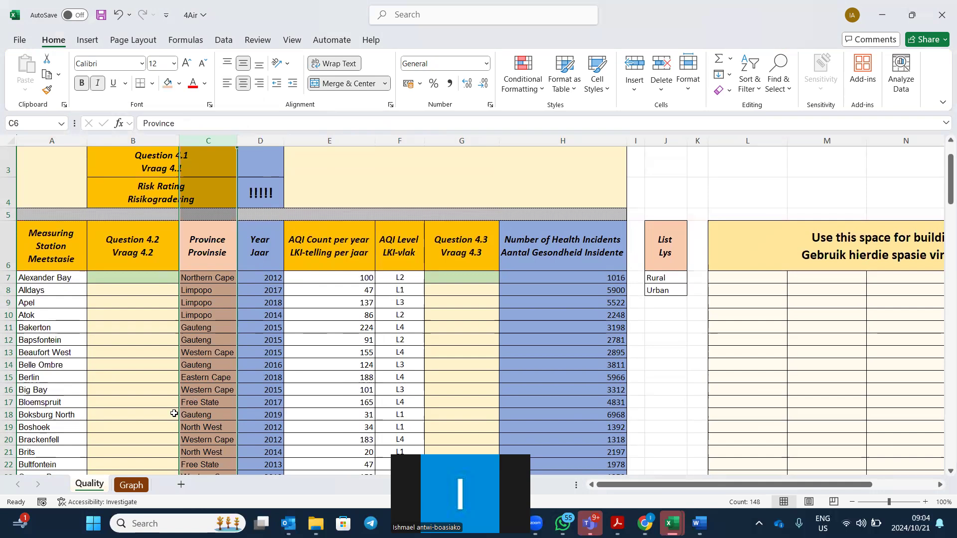
pyautogui.click(134, 487)
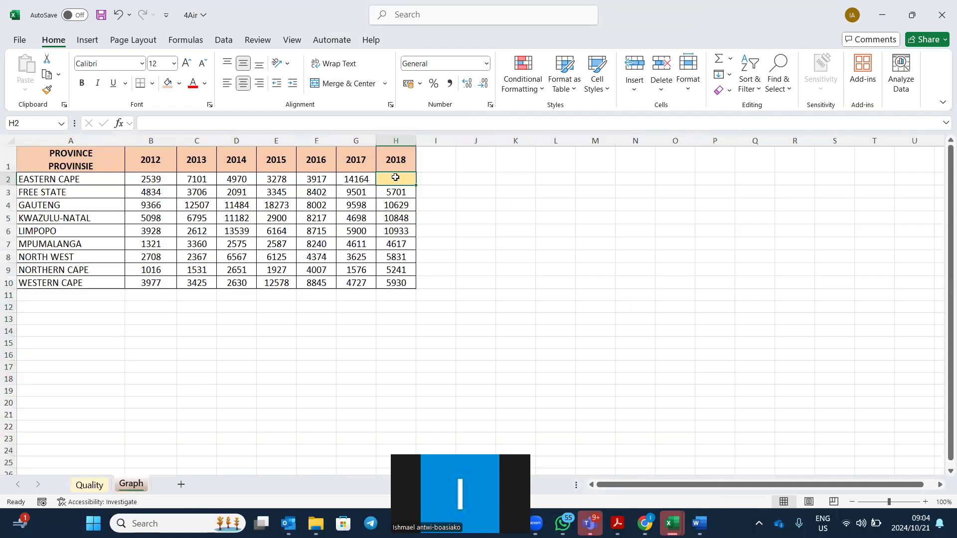
# Start a SUMIFS formula in Graph sheet cell H2 and bring up its Function Arguments panel.
pyautogui.write('=SUM')
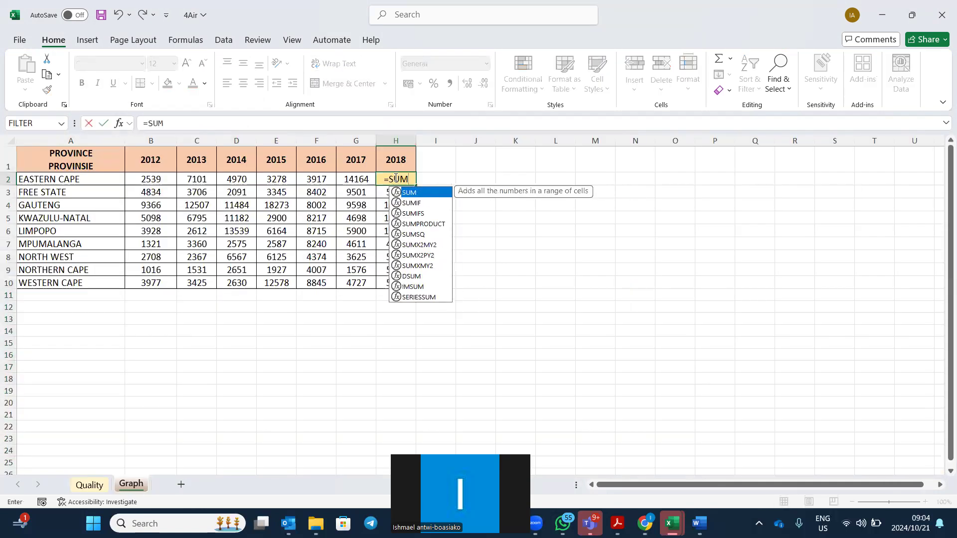
pyautogui.click(396, 213)
pyautogui.press('Tab')
pyautogui.click(119, 124)
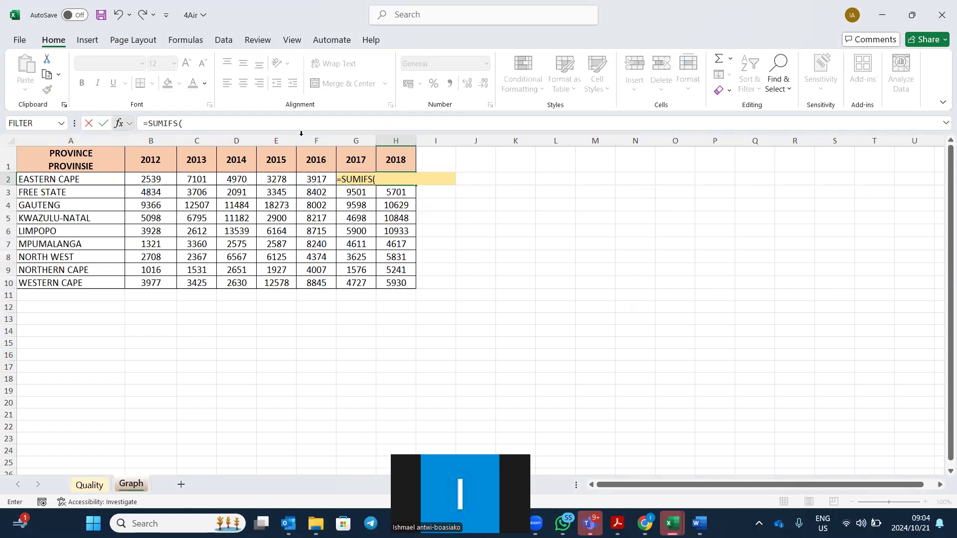
pyautogui.moveTo(676, 30); pyautogui.dragTo(686, 118)
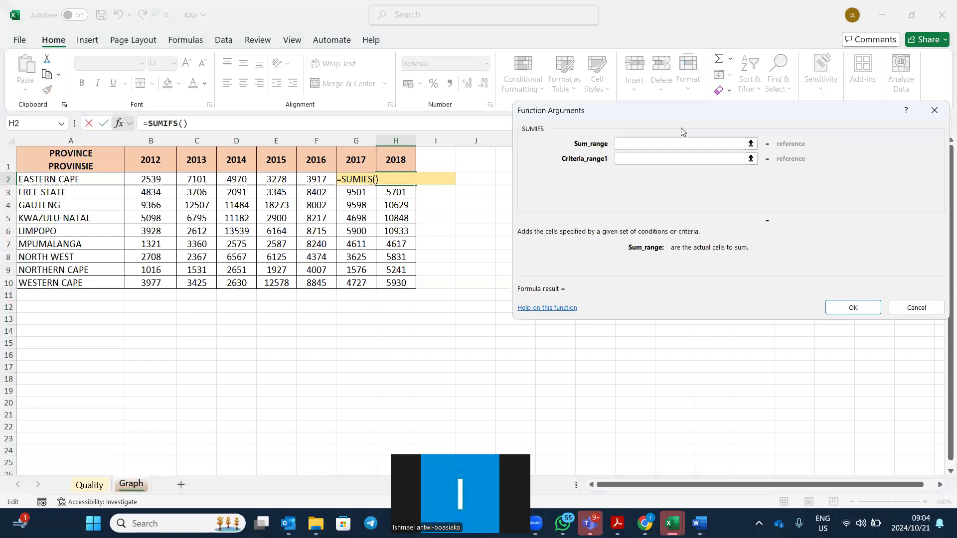
# Set the SUMIFS sum range to the health incident numbers Quality!H7:H153.
pyautogui.click(90, 487)
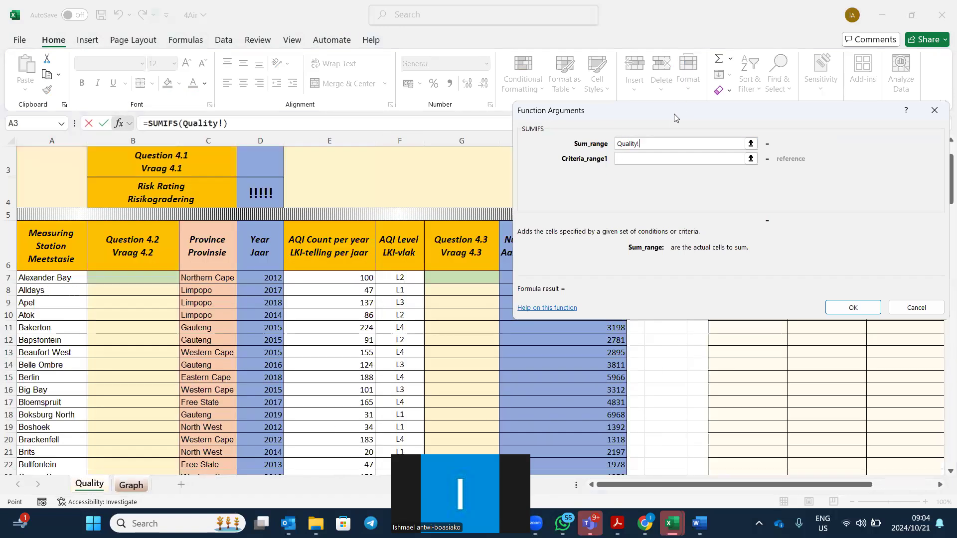
pyautogui.moveTo(676, 119); pyautogui.dragTo(650, 18)
pyautogui.moveTo(589, 276); pyautogui.dragTo(588, 438)
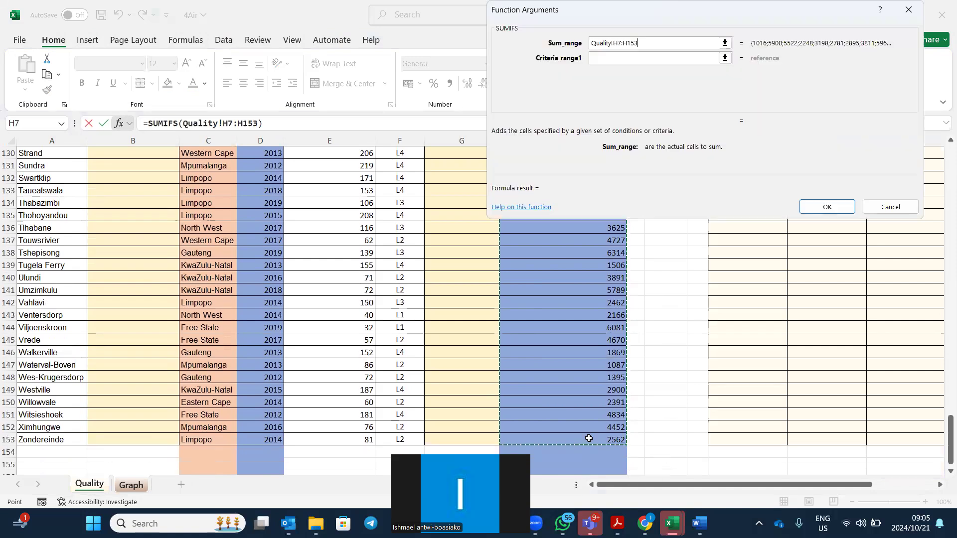
pyautogui.click(622, 56)
# Set the first criteria range to the province names Quality!C7:C153.
pyautogui.click(90, 485)
pyautogui.scroll(10, 173, 440)
pyautogui.scroll(20, 173, 440)
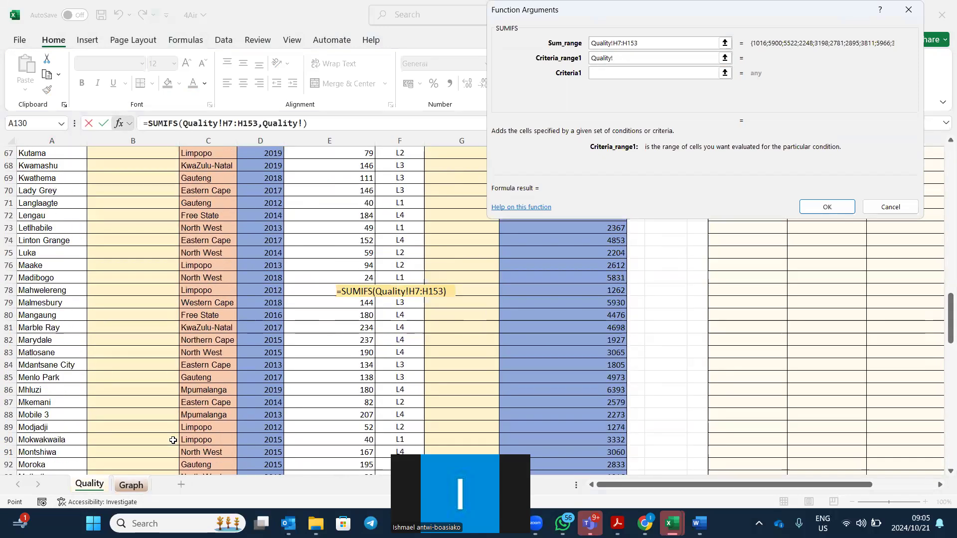
pyautogui.scroll(1, 173, 440)
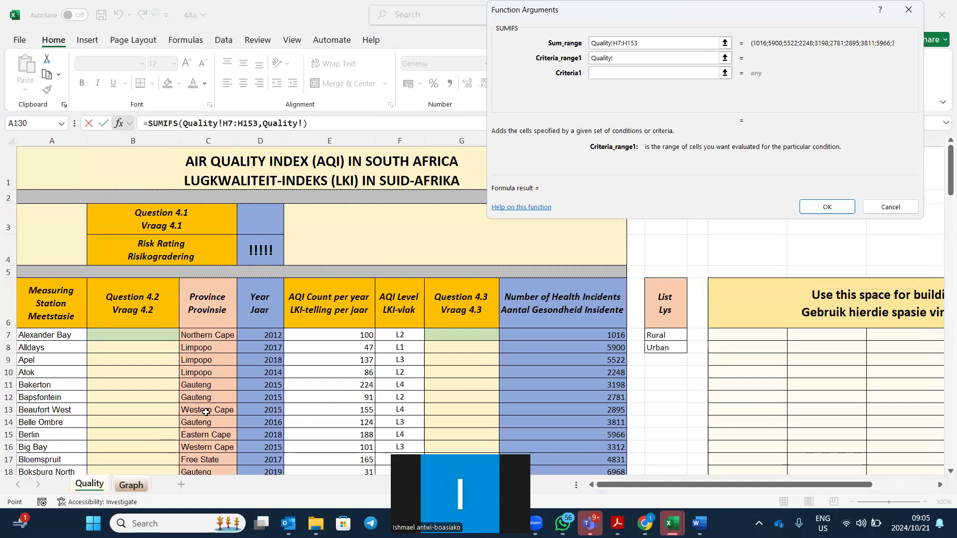
pyautogui.moveTo(204, 337); pyautogui.dragTo(209, 456)
pyautogui.click(606, 72)
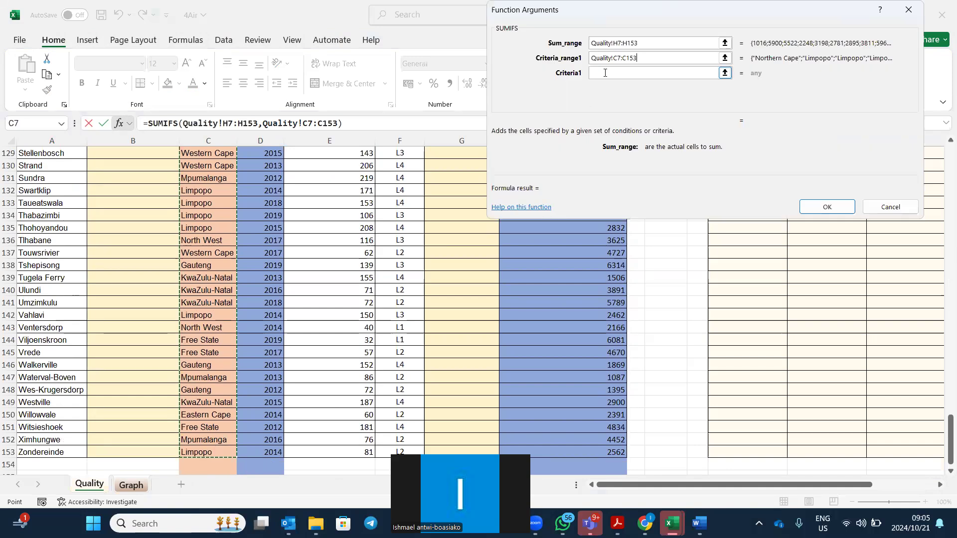
pyautogui.moveTo(630, 23); pyautogui.dragTo(610, 75)
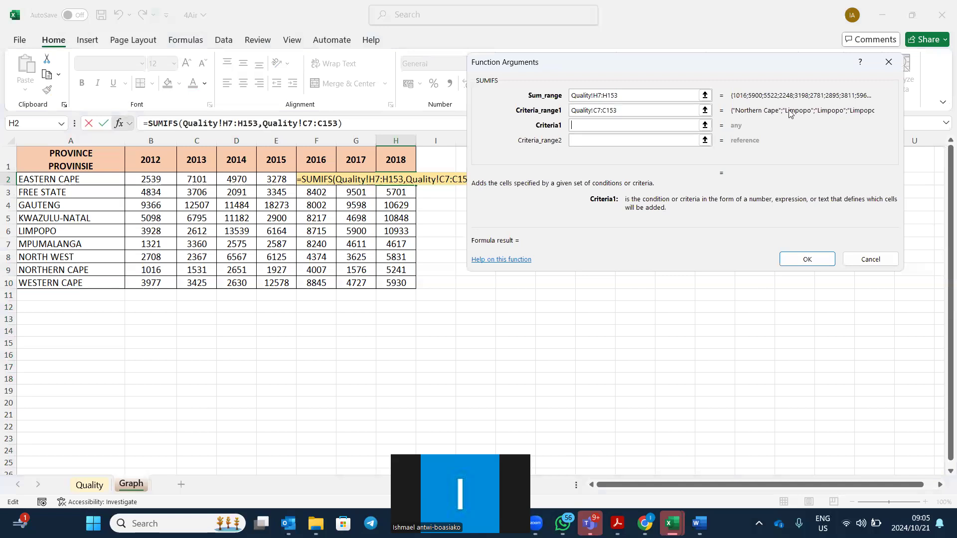
# Enter "E*" as the first SUMIFS criterion to match Eastern Cape.
pyautogui.click(662, 130)
pyautogui.write('E*')
pyautogui.click(649, 136)
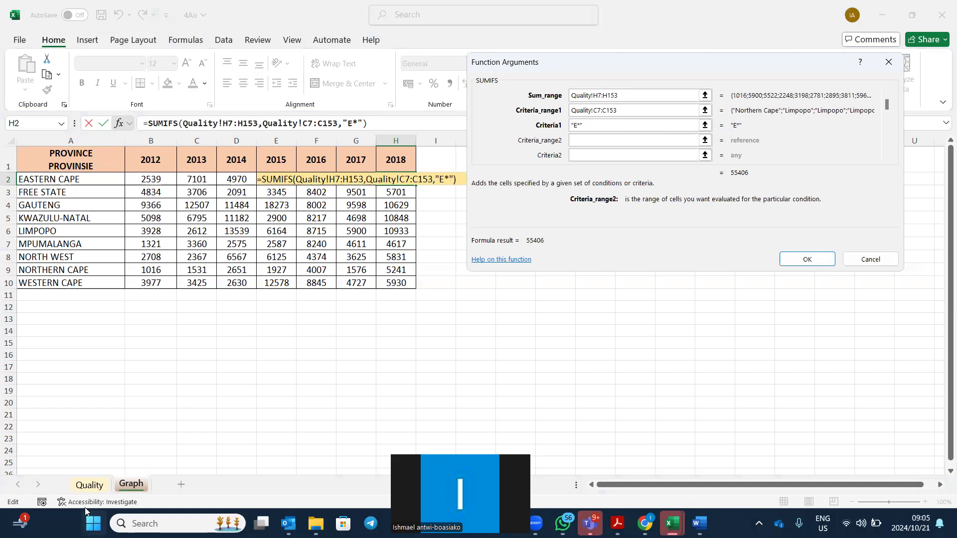
# Add the year range Quality!D7:D153 with criterion 2018 and confirm, giving 5966 in H2.
pyautogui.click(89, 486)
pyautogui.scroll(15, 246, 403)
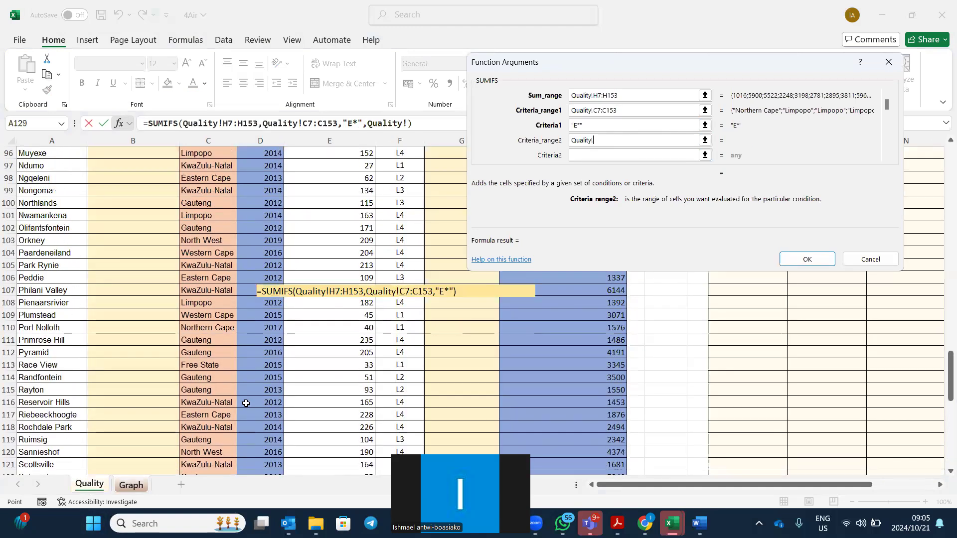
pyautogui.scroll(20, 246, 403)
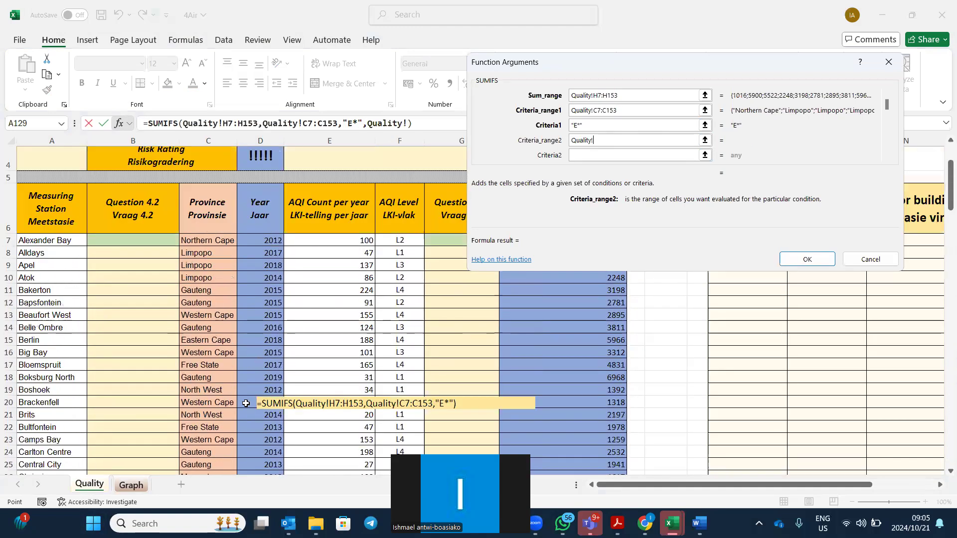
pyautogui.moveTo(268, 338); pyautogui.dragTo(271, 454)
pyautogui.click(588, 155)
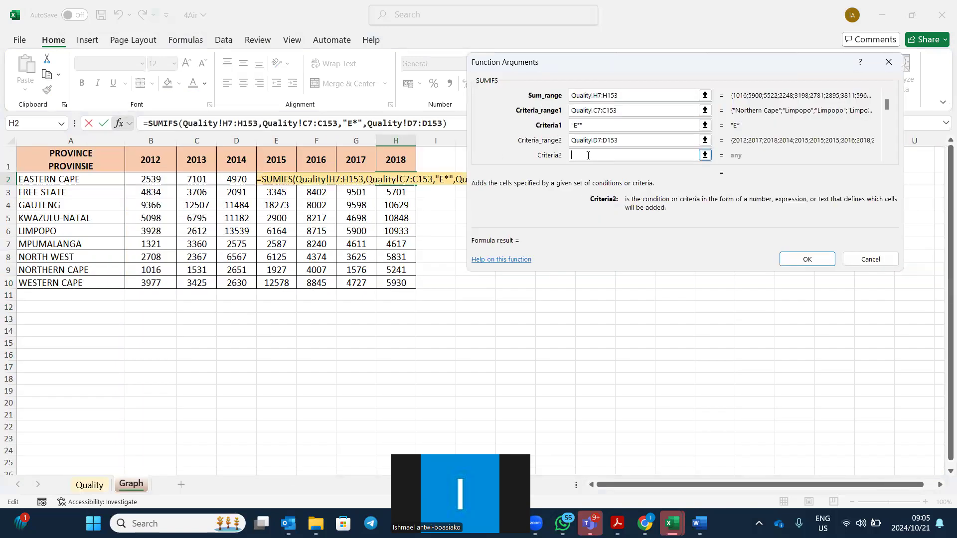
pyautogui.write('2018')
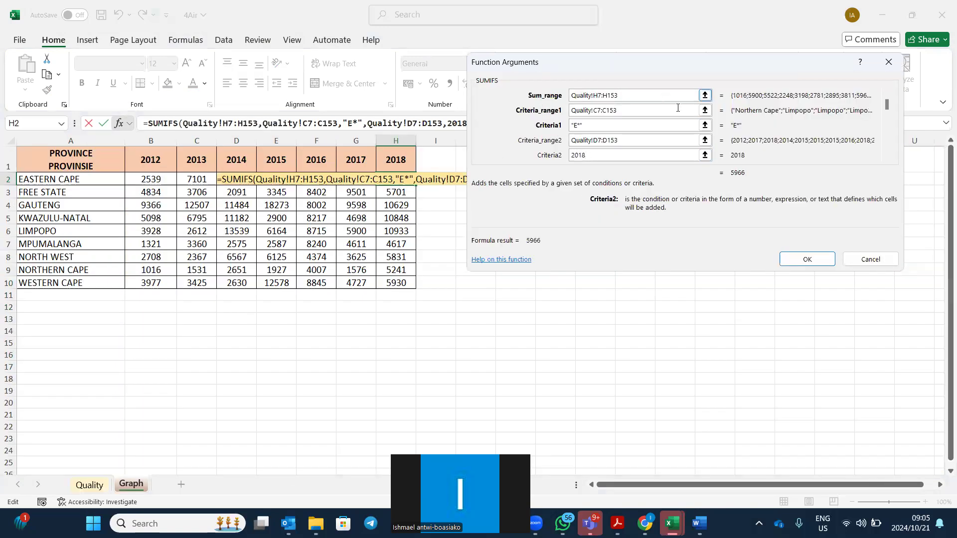
pyautogui.click(807, 259)
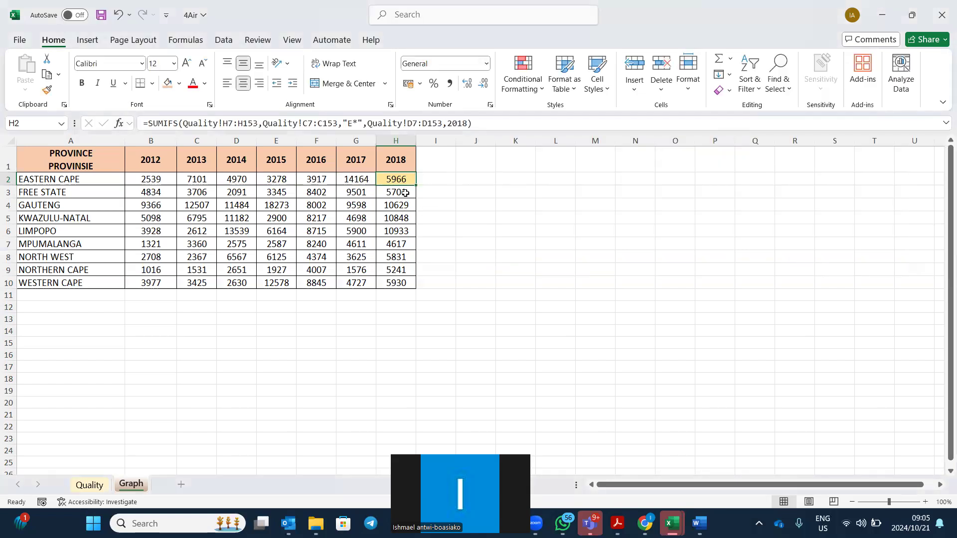
# Return to the Quality sheet and scroll through its data.
pyautogui.click(87, 483)
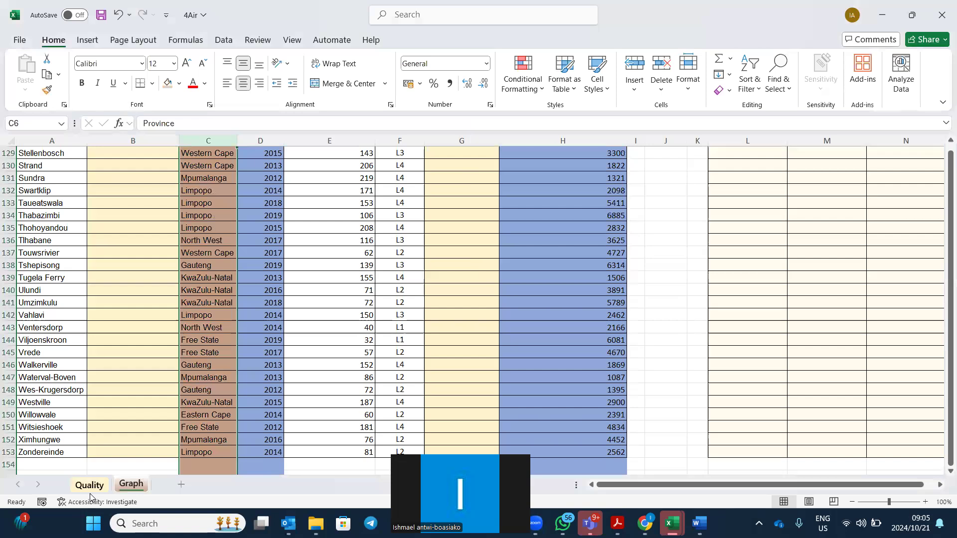
pyautogui.scroll(20, 560, 357)
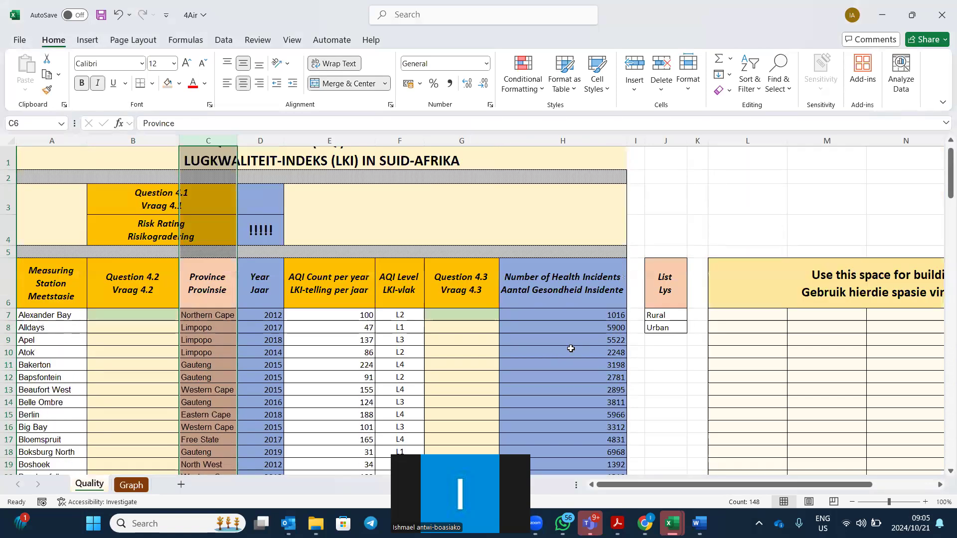
pyautogui.scroll(-1, 571, 348)
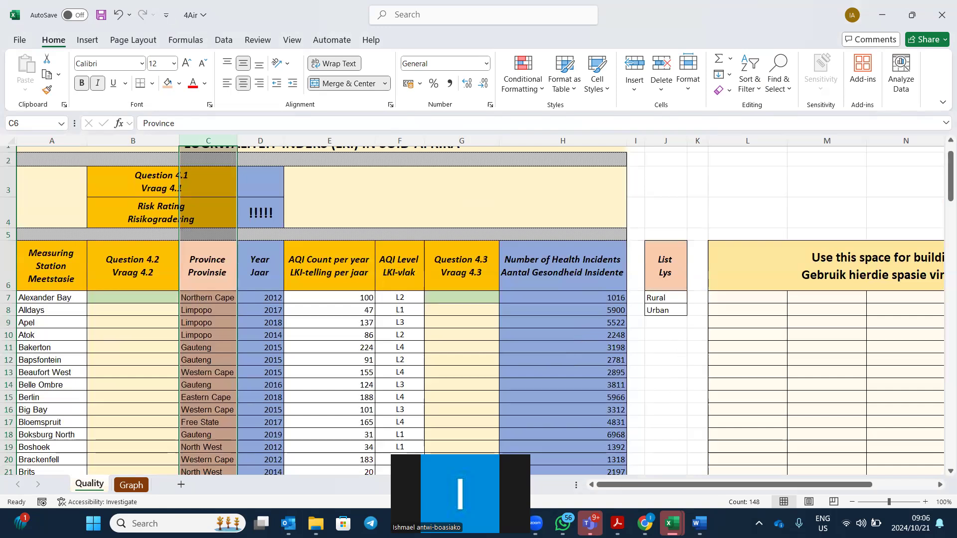
# Bring up REVISION.pdf in Adobe Acrobat at its Excel revision topics table.
pyautogui.moveTo(617, 524)
pyautogui.click(842, 439)
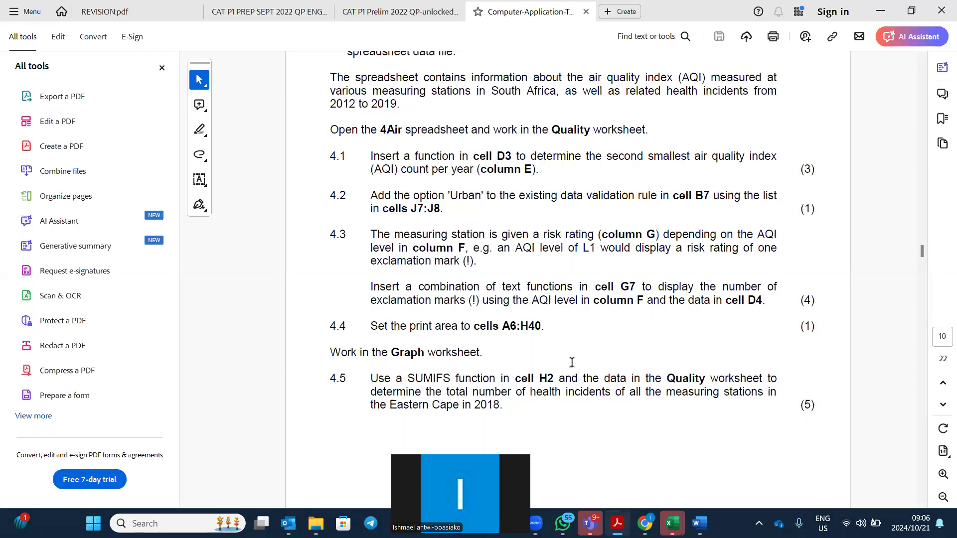
pyautogui.click(137, 11)
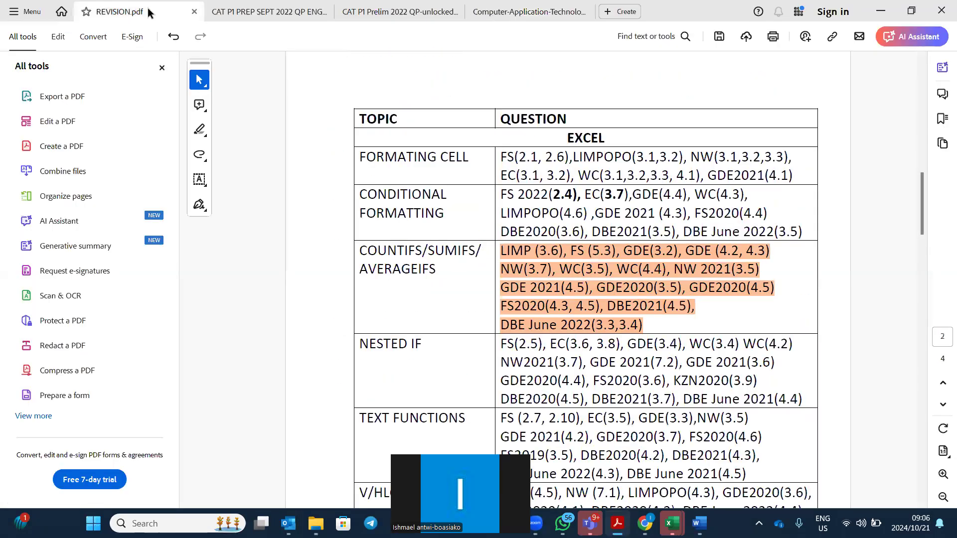